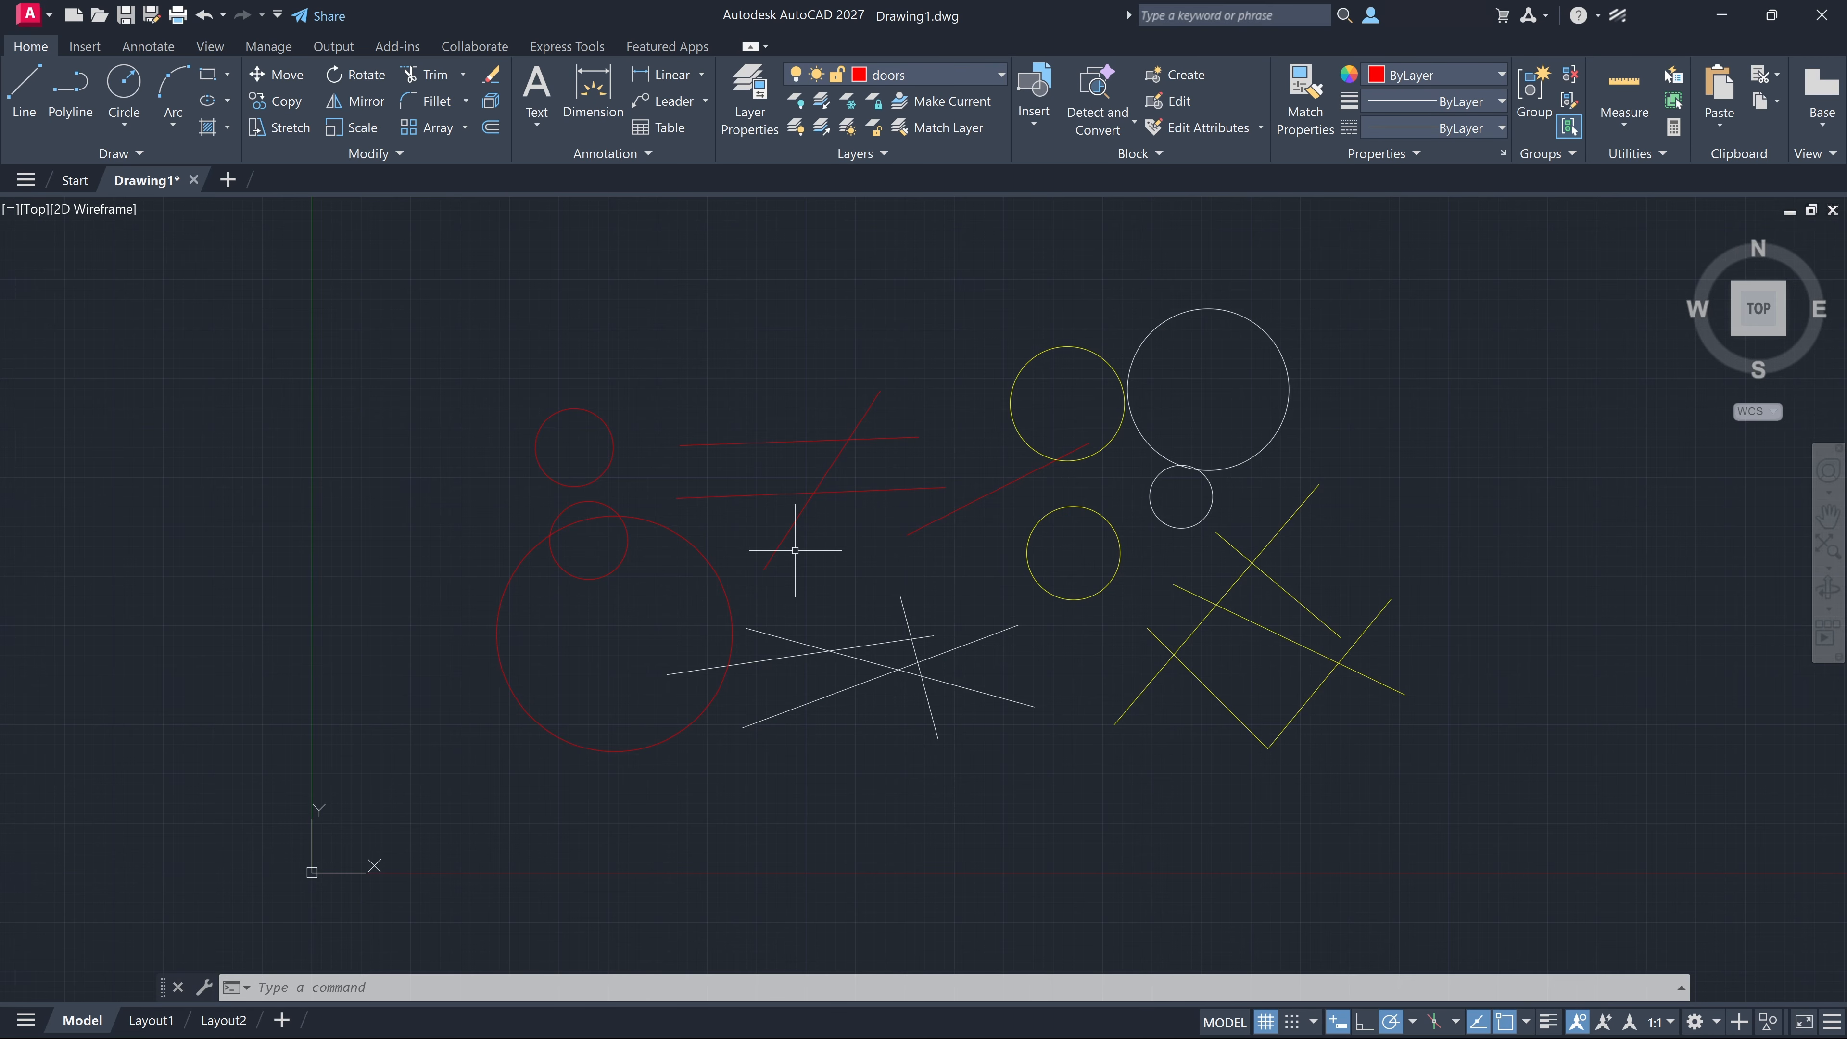
Select the three red circles and four red lines on the doors layer and combine them into one group
click(833, 576)
click(445, 383)
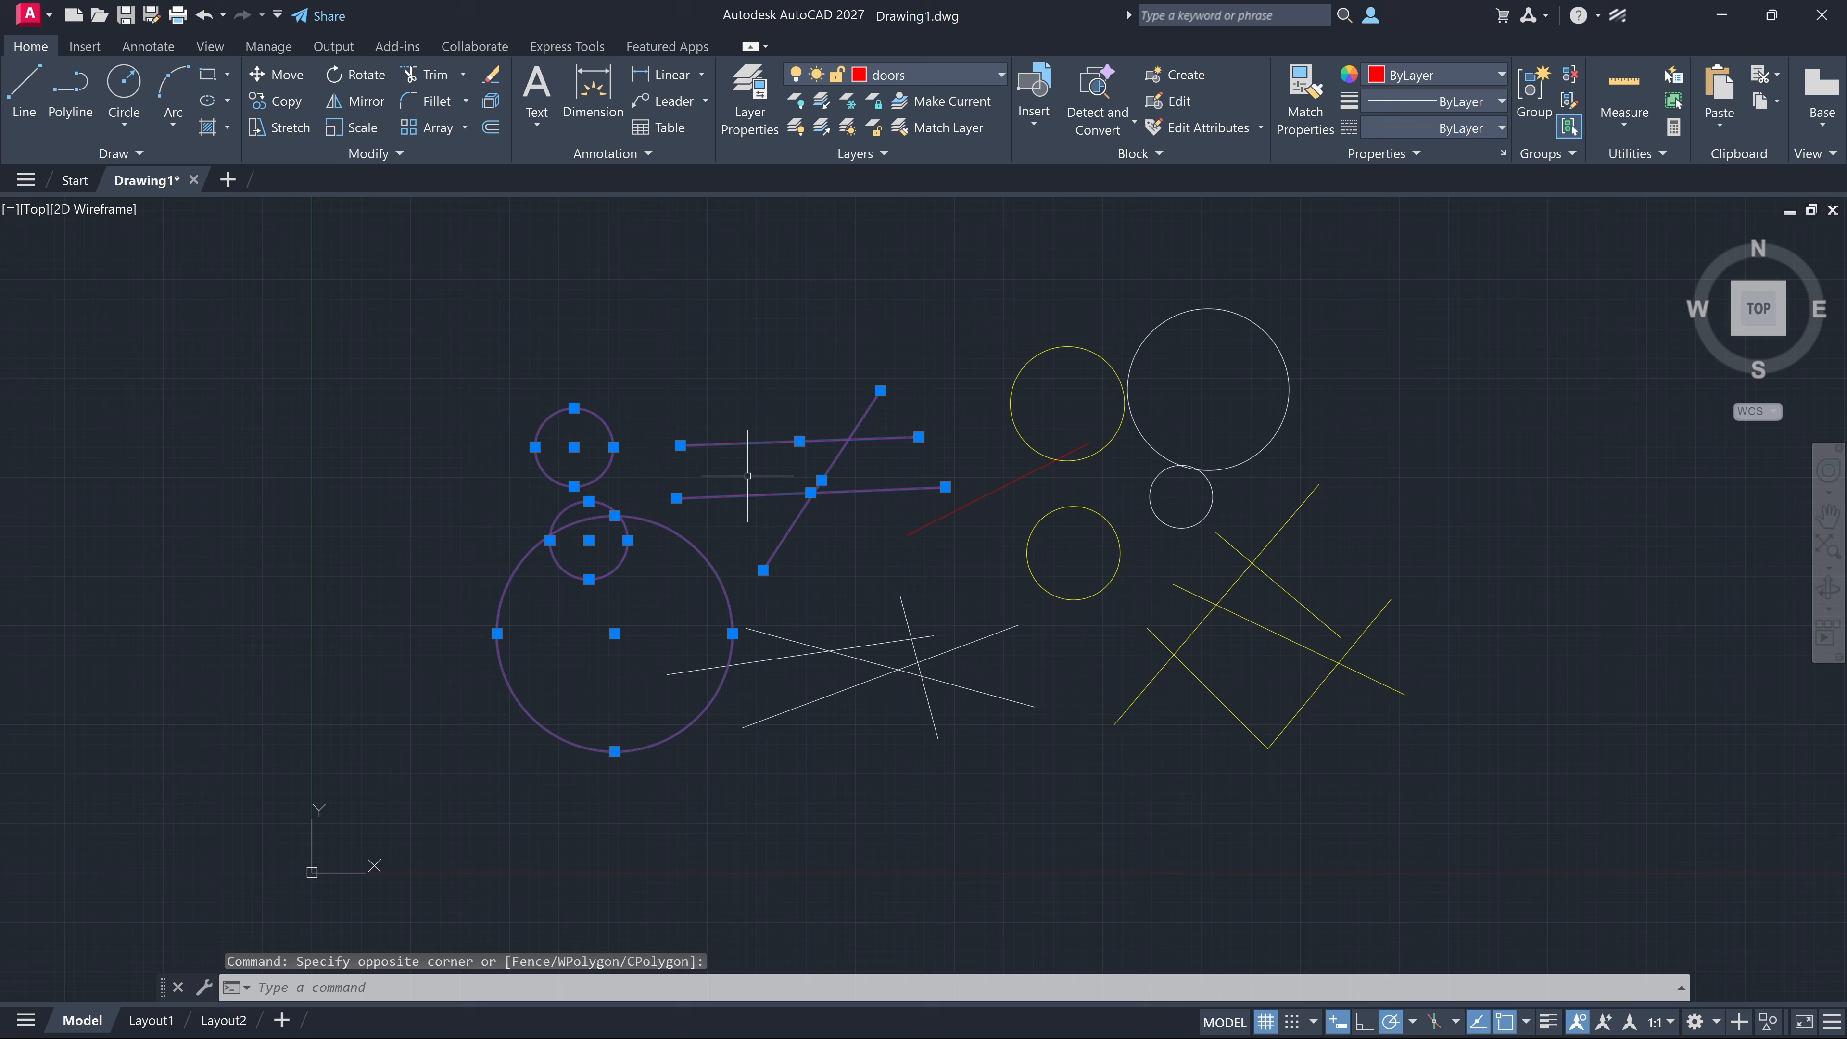
click(943, 517)
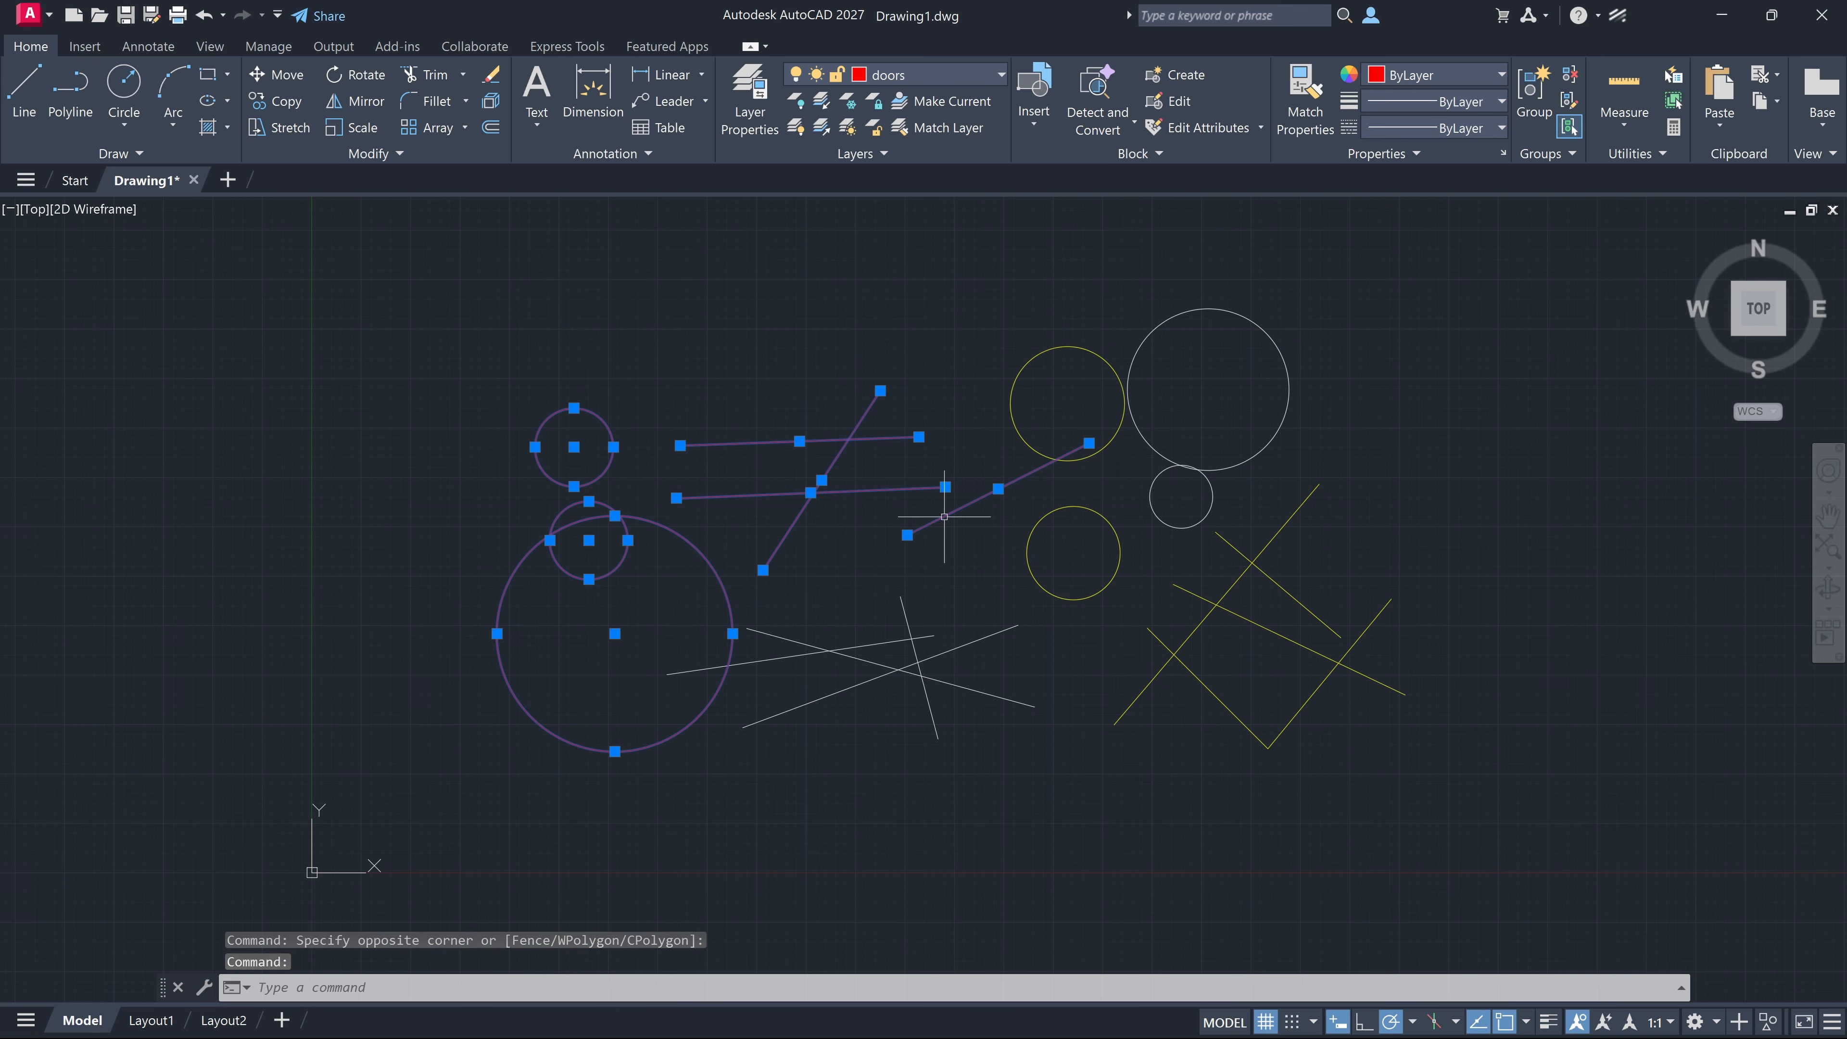
click(1534, 91)
Move the red group as one unit into the empty area above and to the left of the yellow and white shapes
click(815, 487)
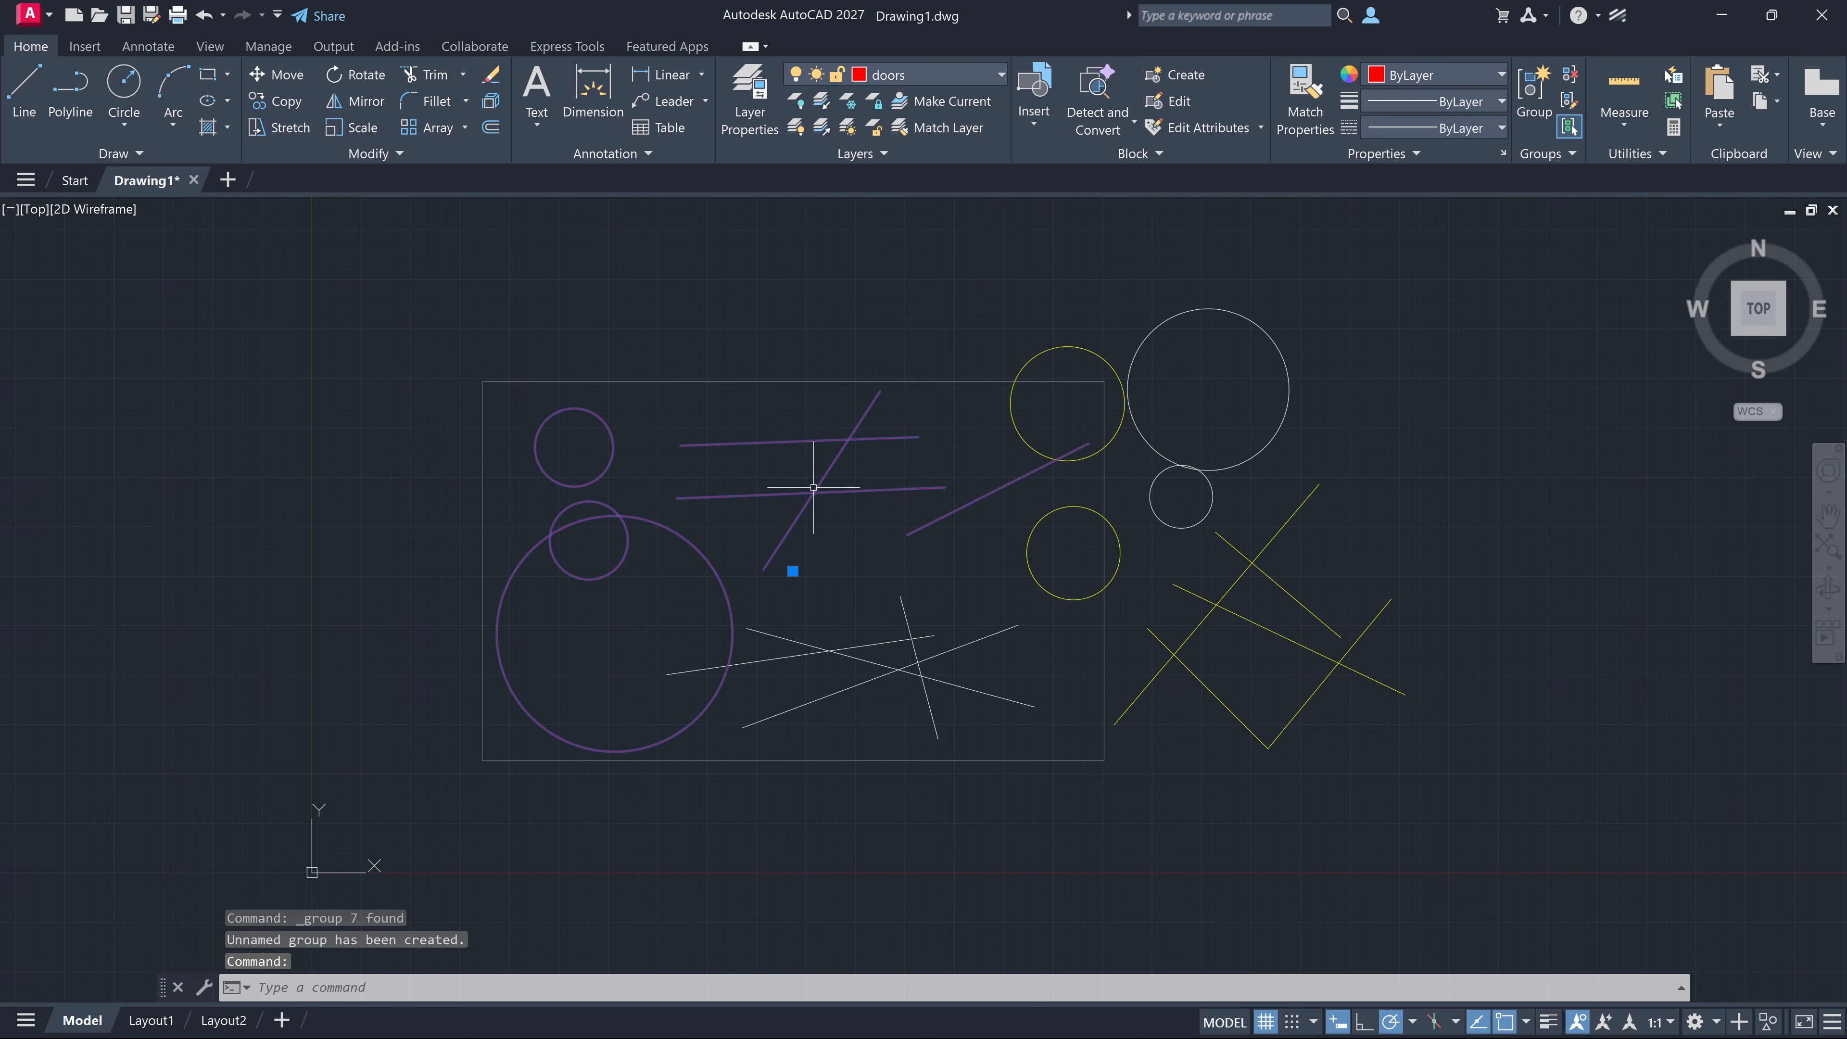
text(m)
key(Return)
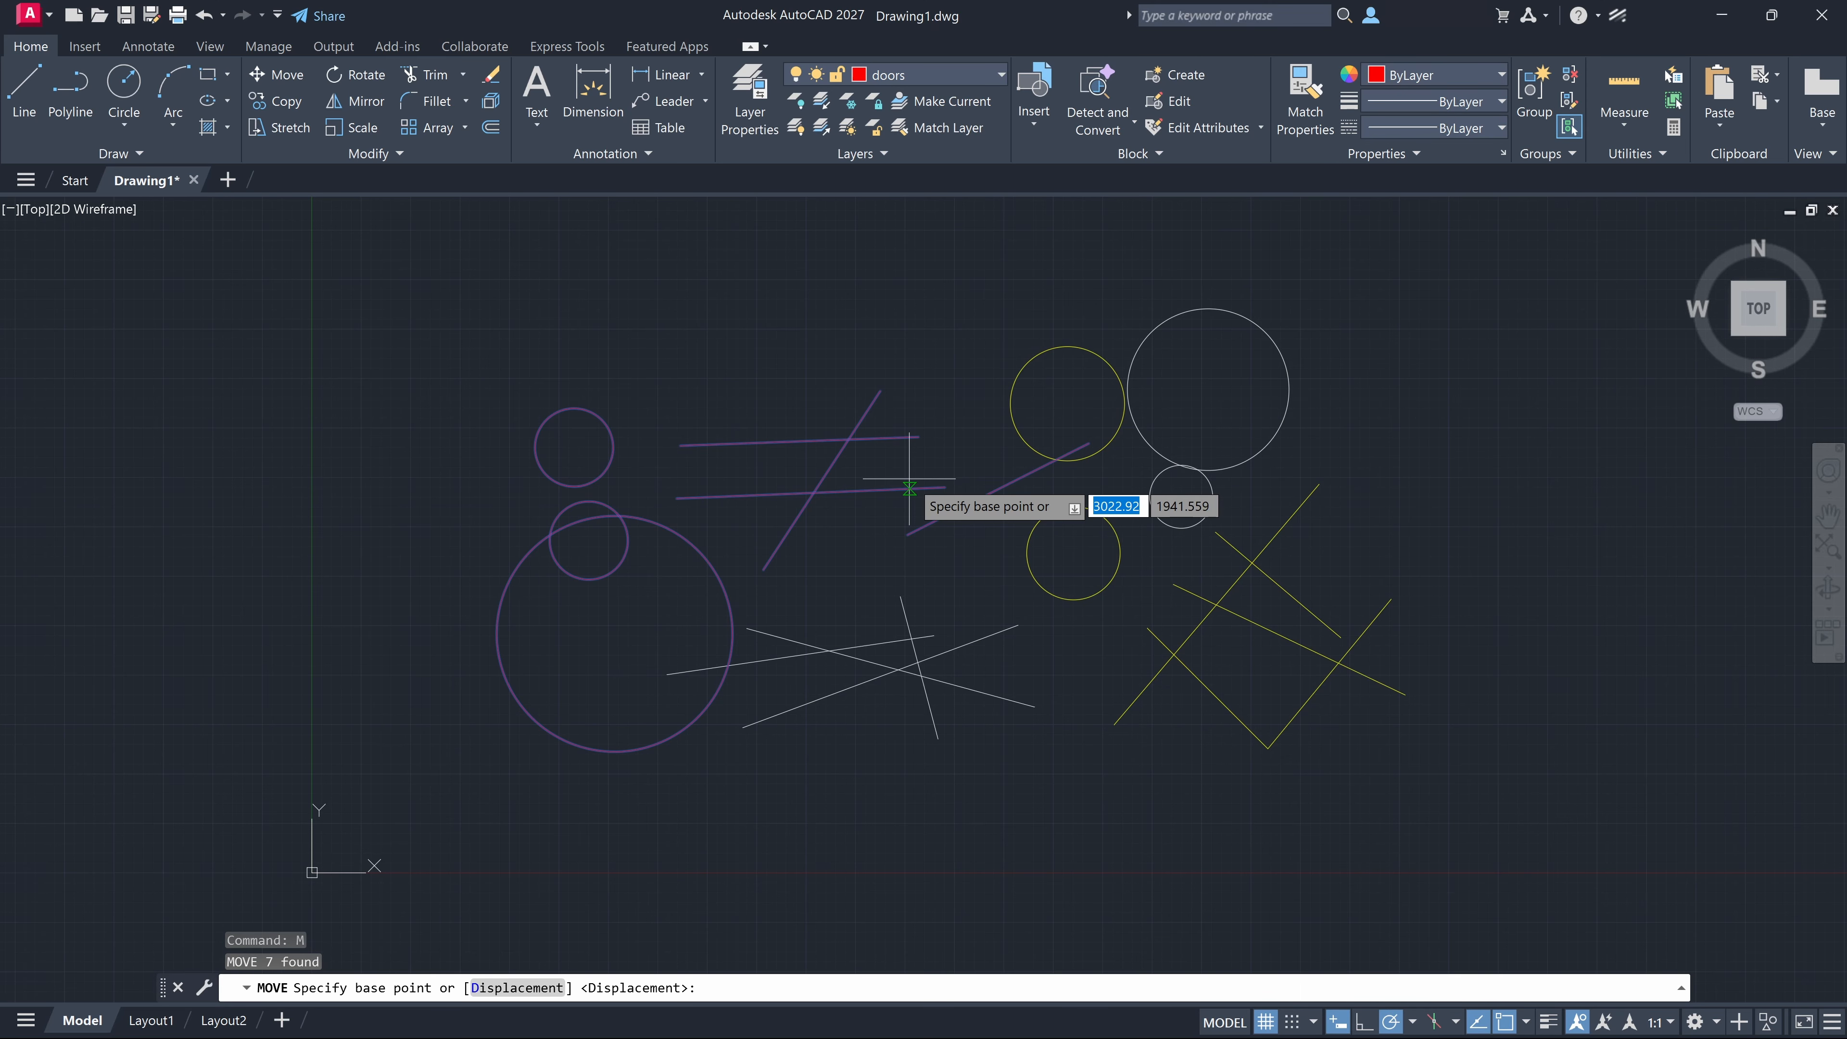
click(847, 488)
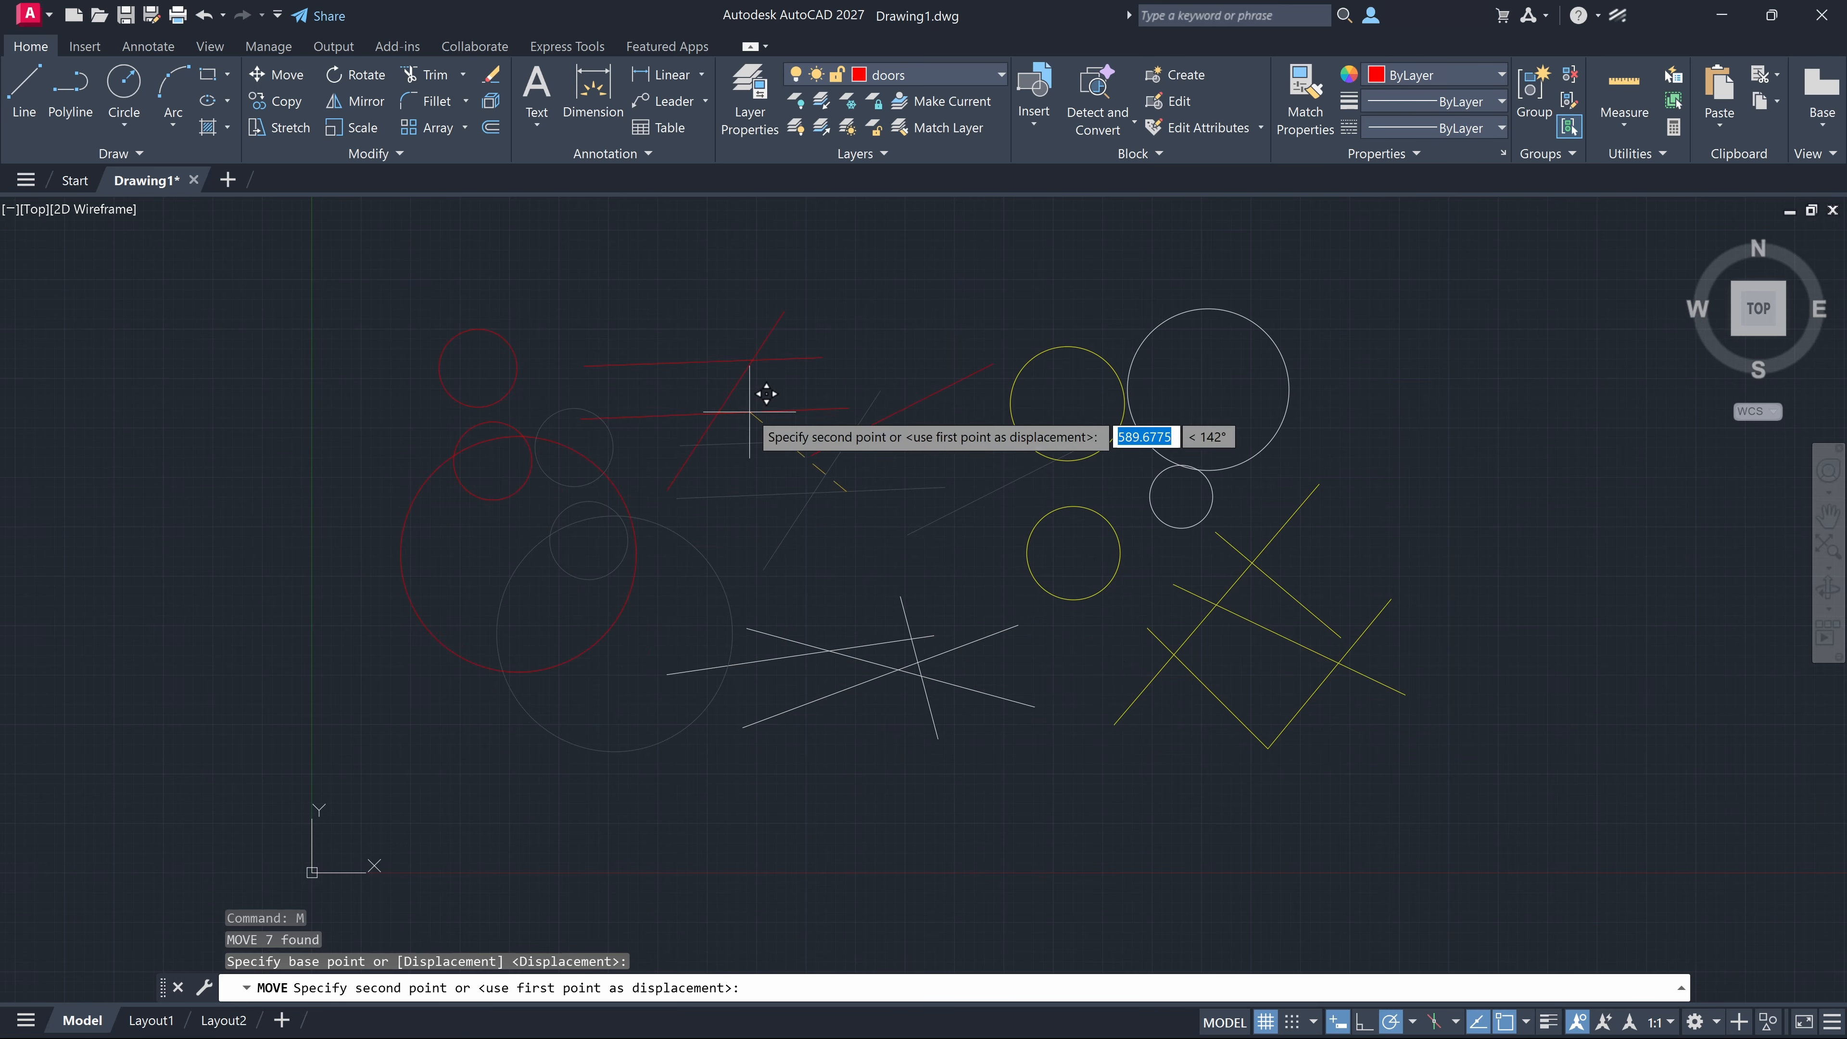
scroll(1104, 790, down, 2)
click(952, 424)
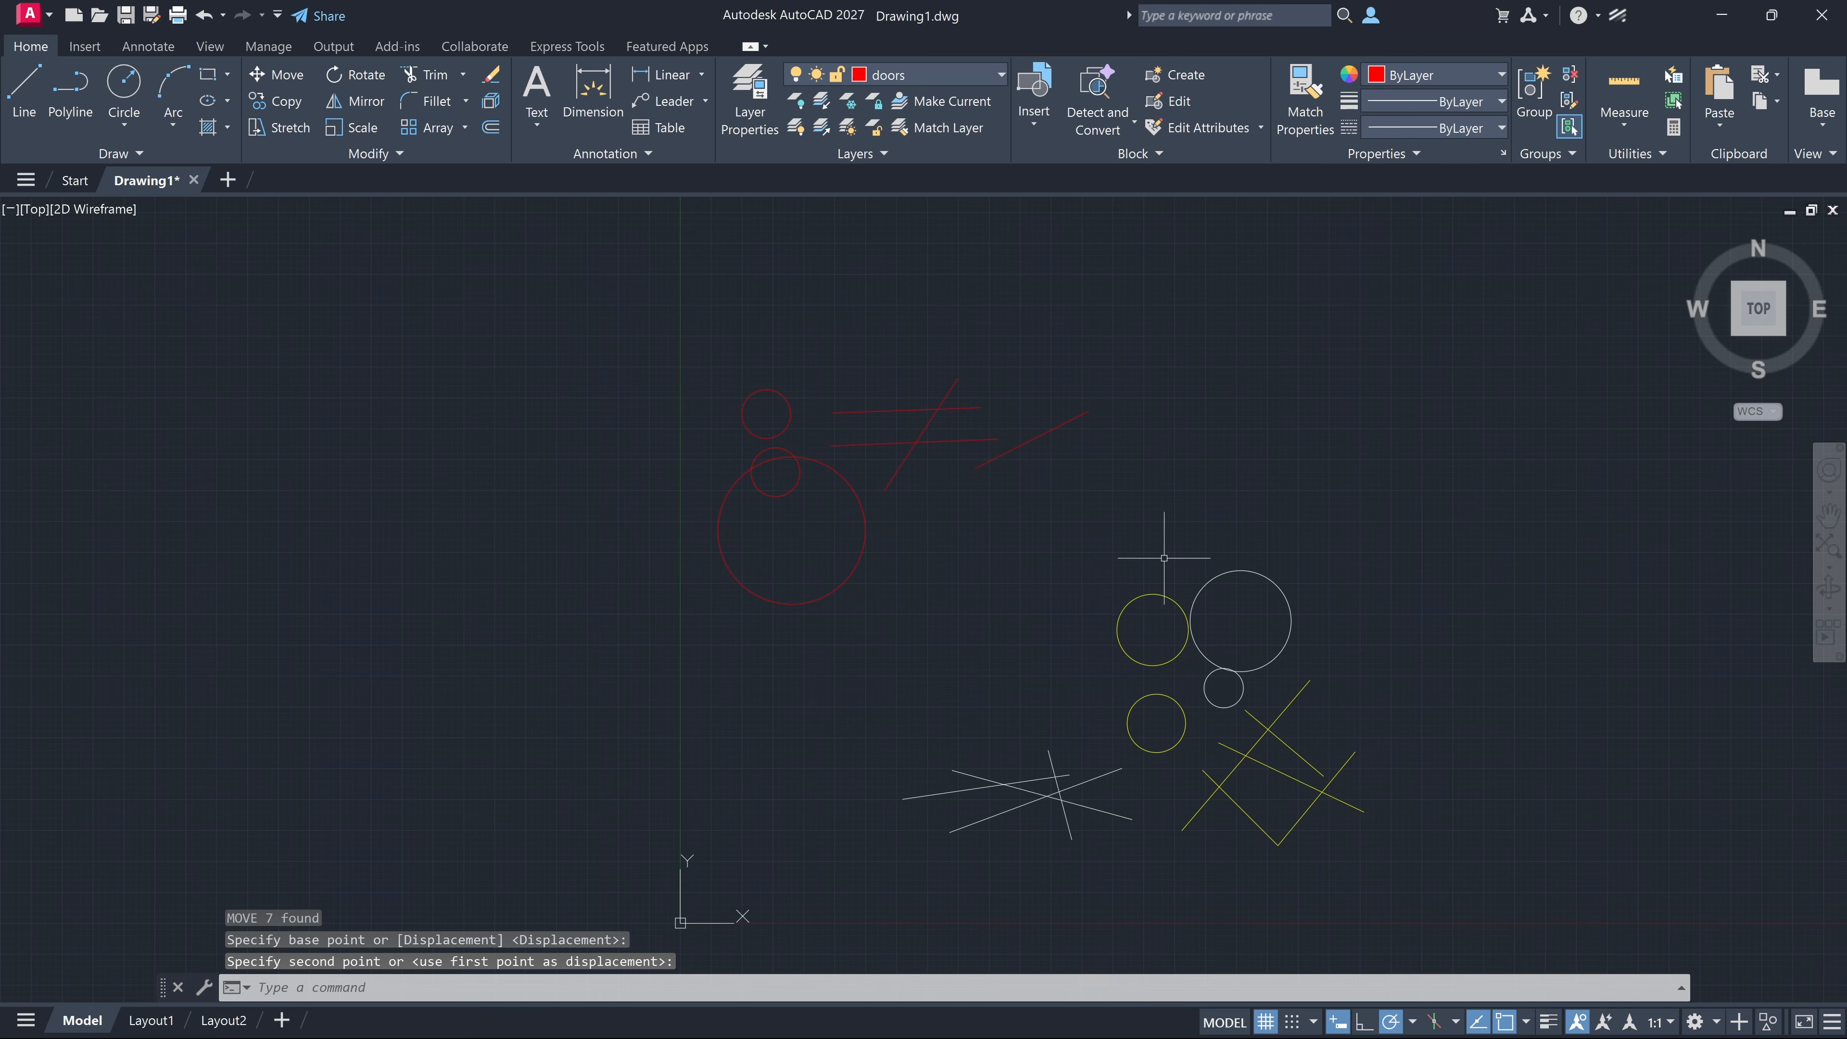
Select the ungrouped yellow lines and the lower yellow circle individually, and clear the selection
click(1336, 818)
click(1289, 720)
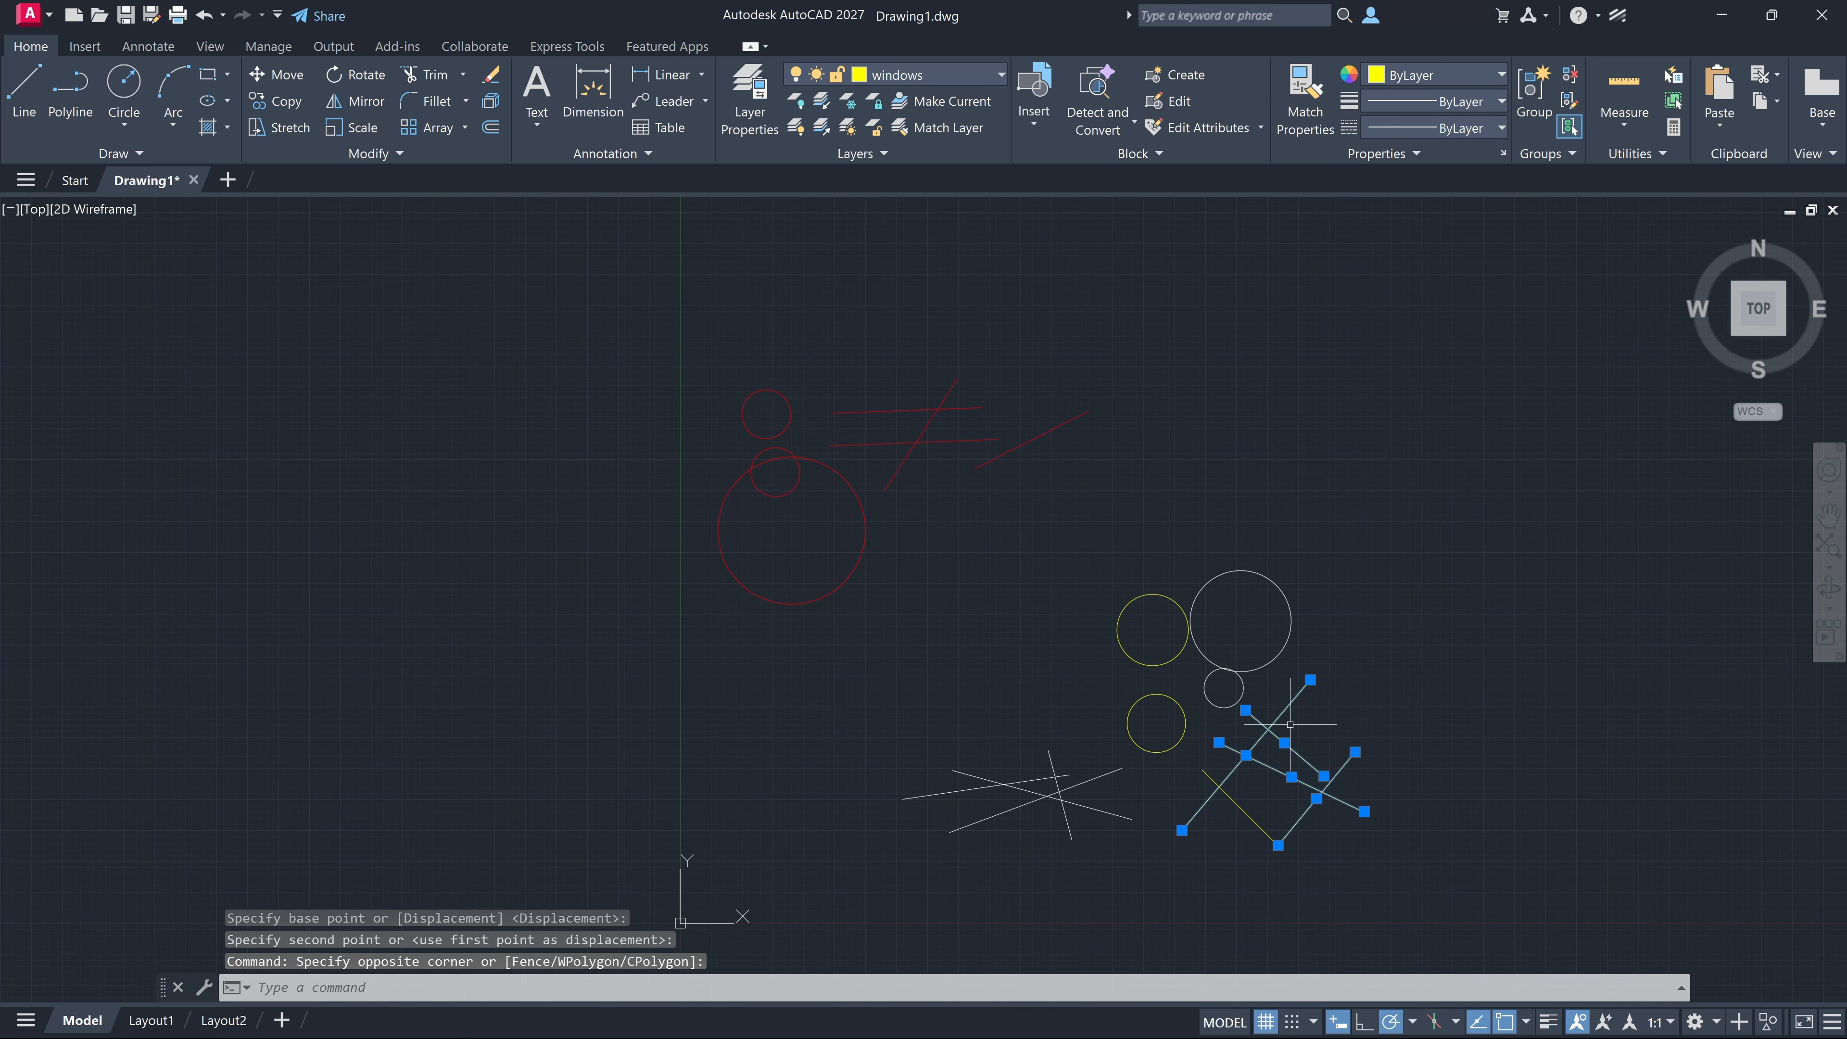
click(1165, 747)
click(1126, 602)
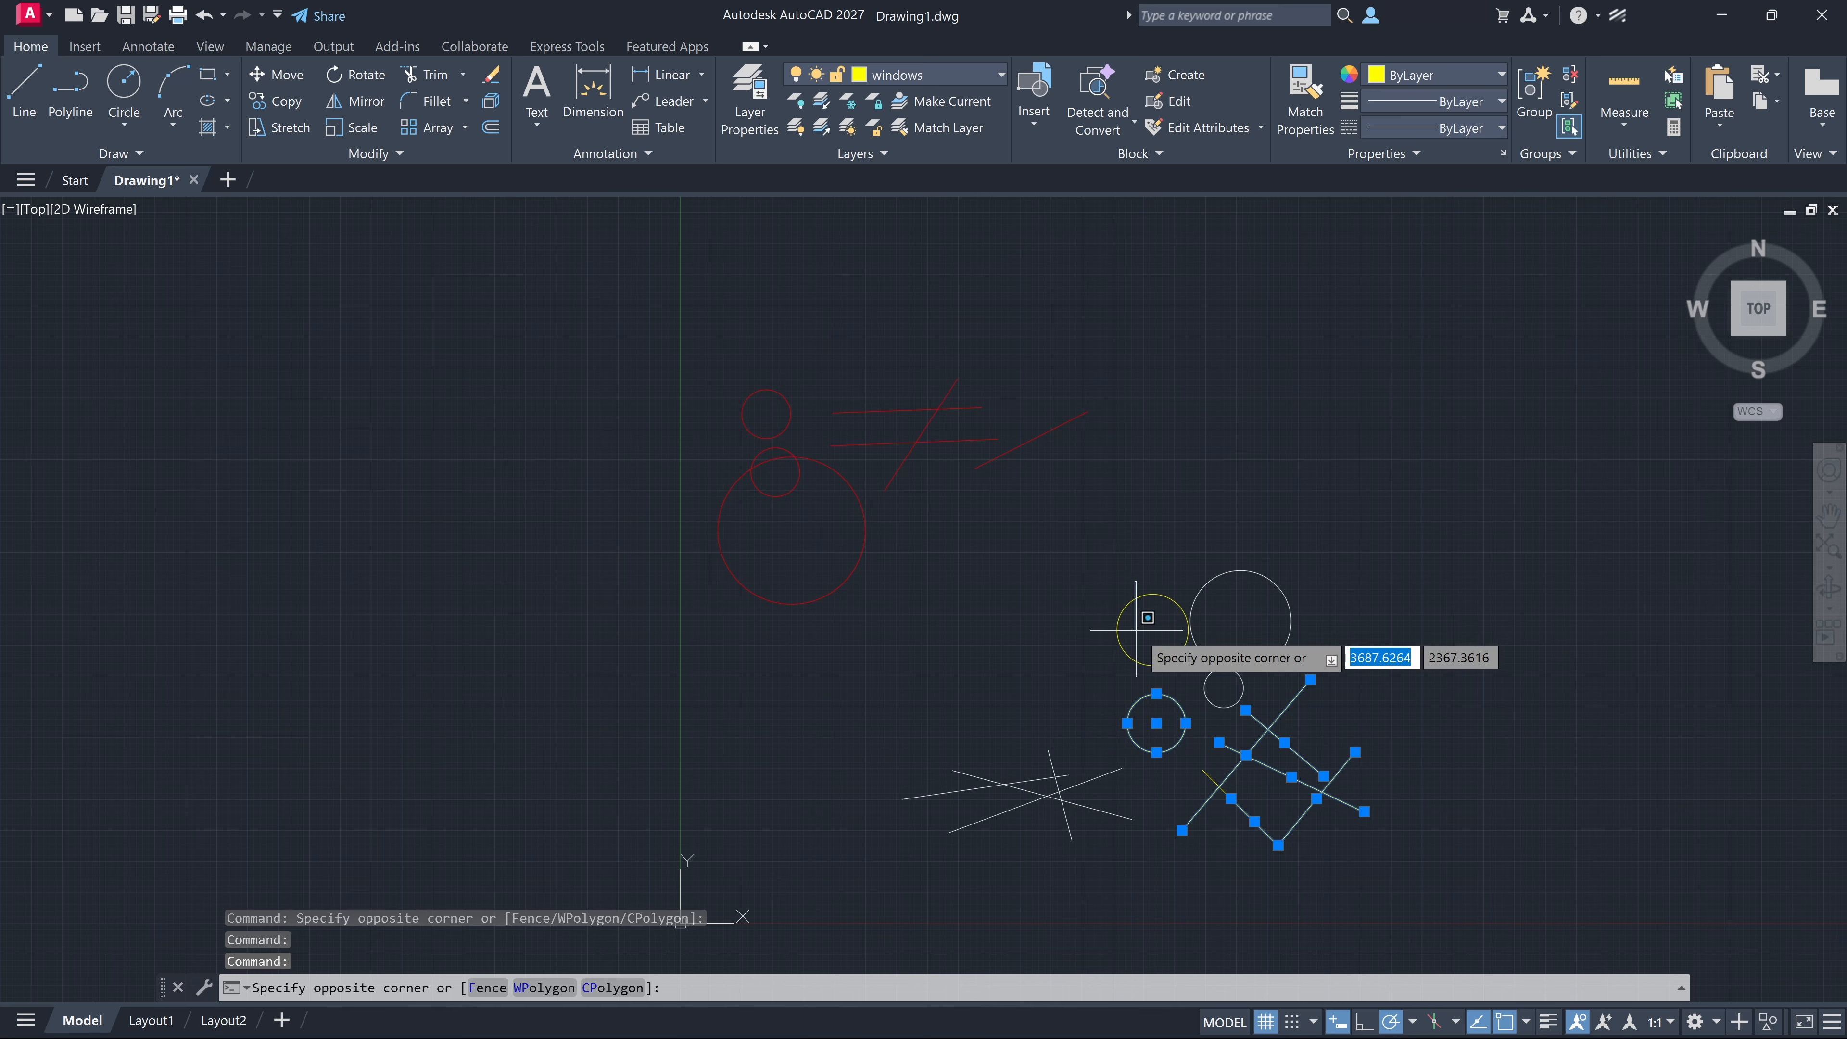
key(Escape)
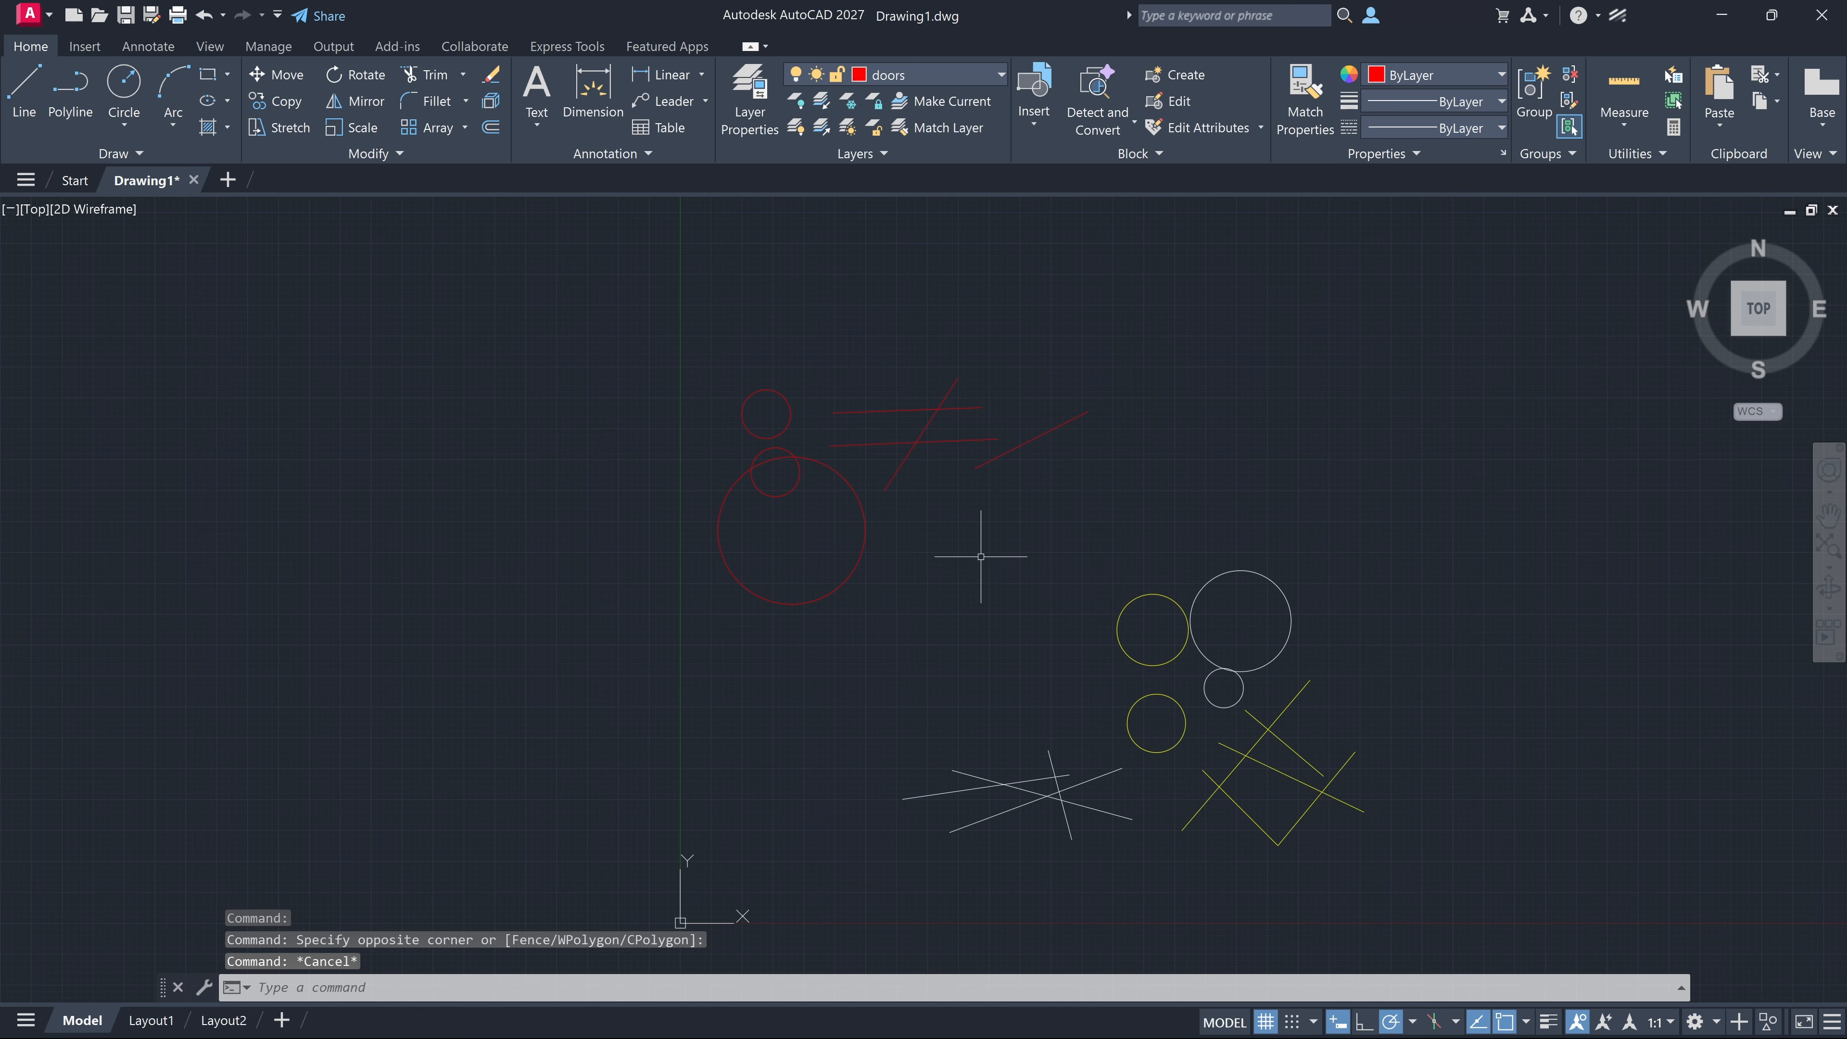
Ungroup the grouped red circles and lines
click(934, 526)
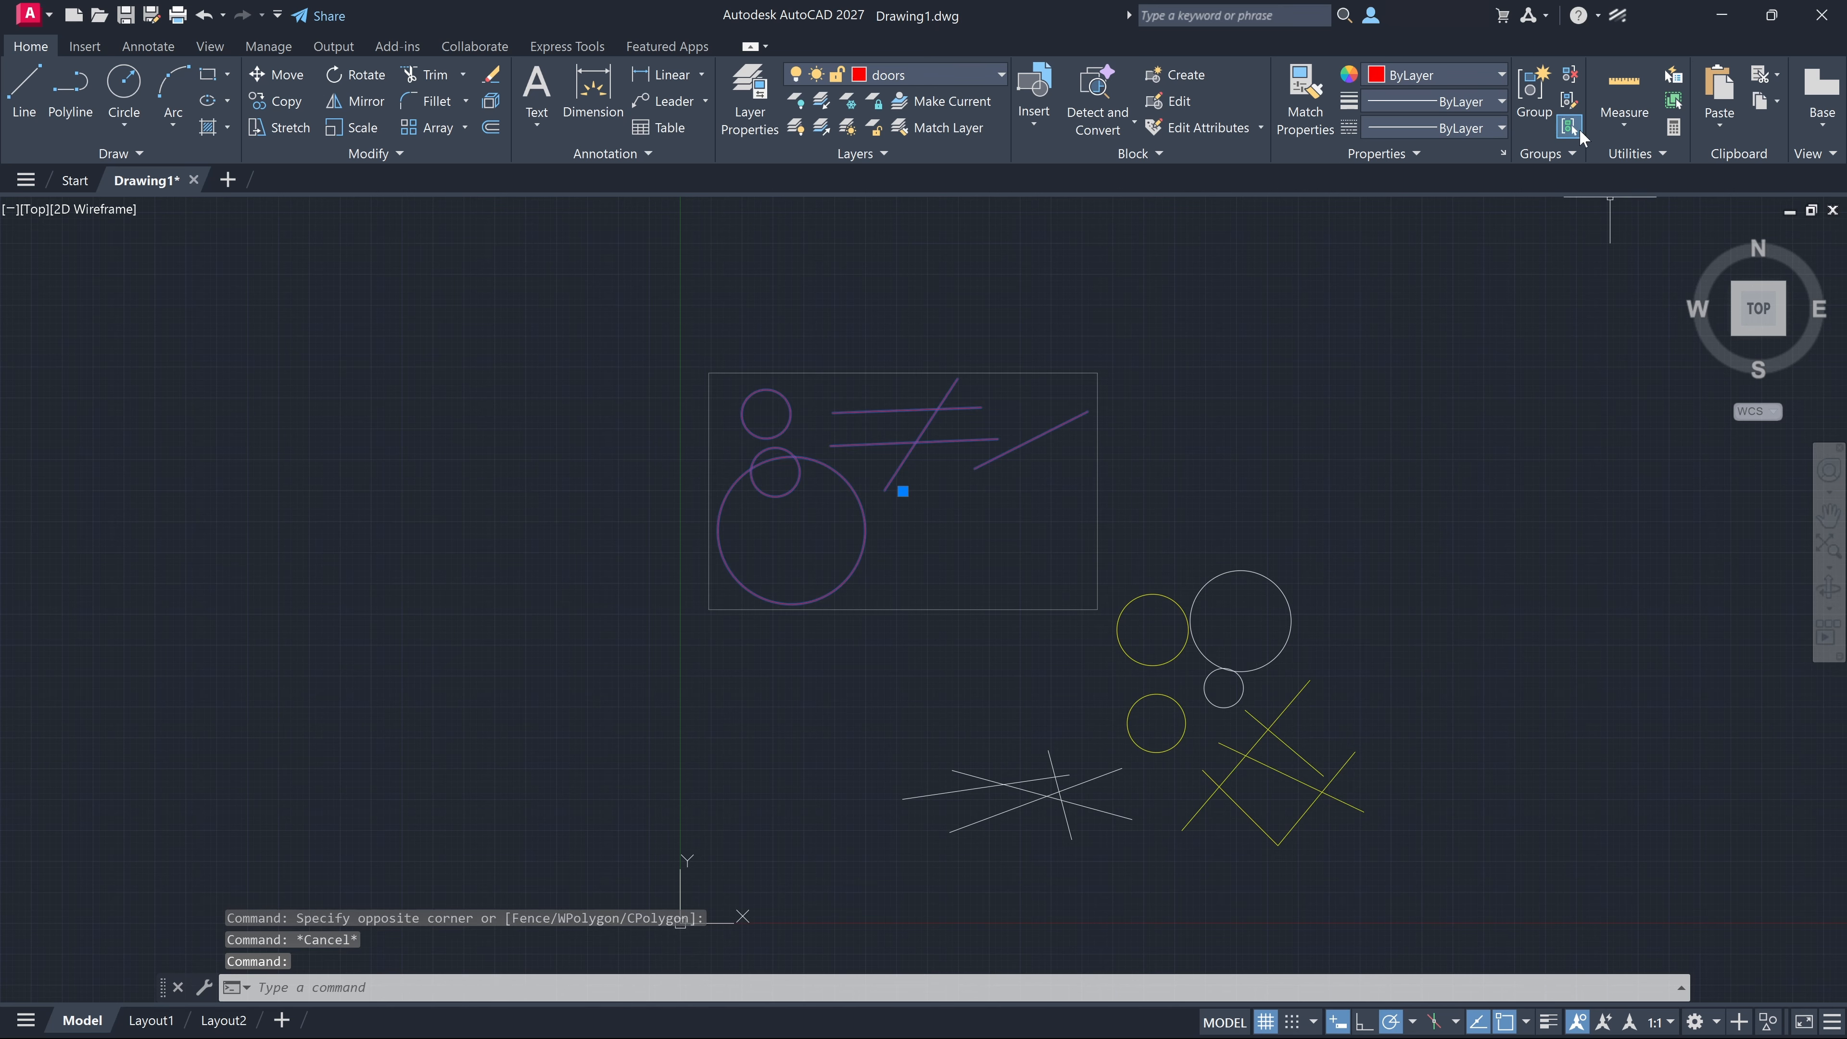
click(1549, 160)
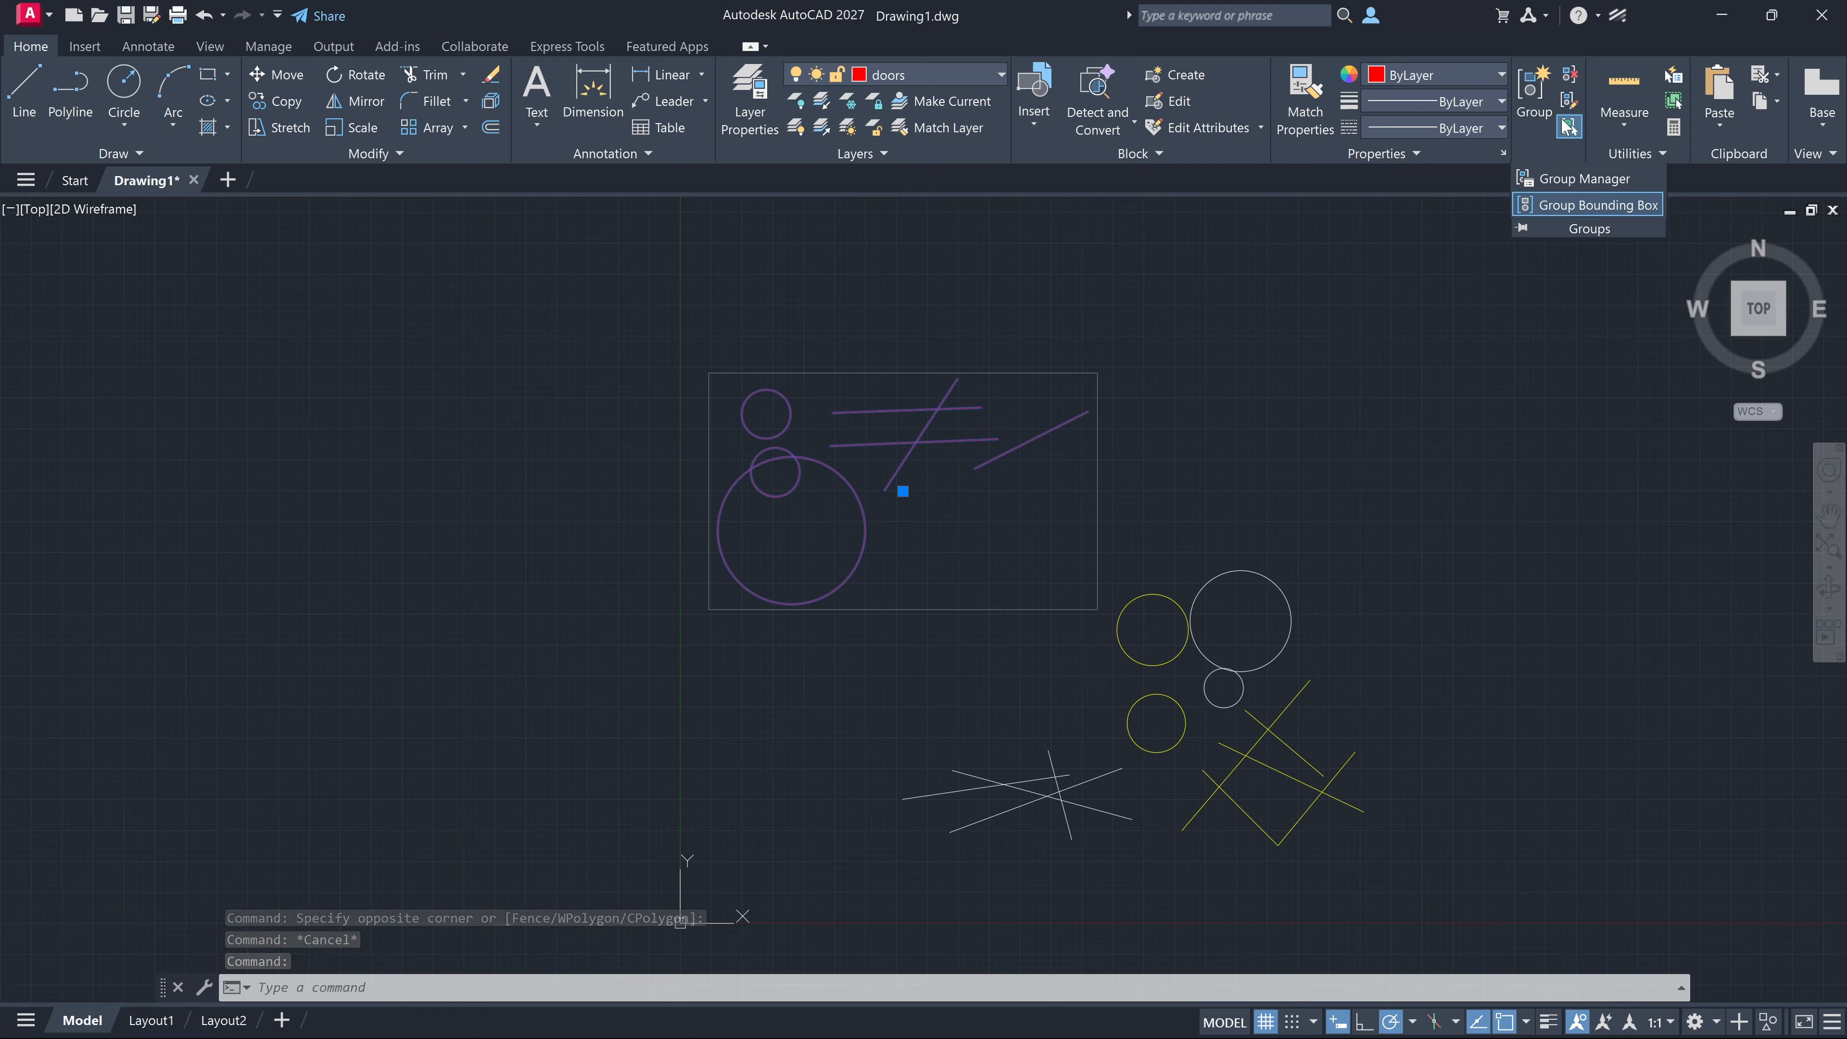
click(1569, 80)
Select the two nearly horizontal red lines individually and clear the selection
click(973, 474)
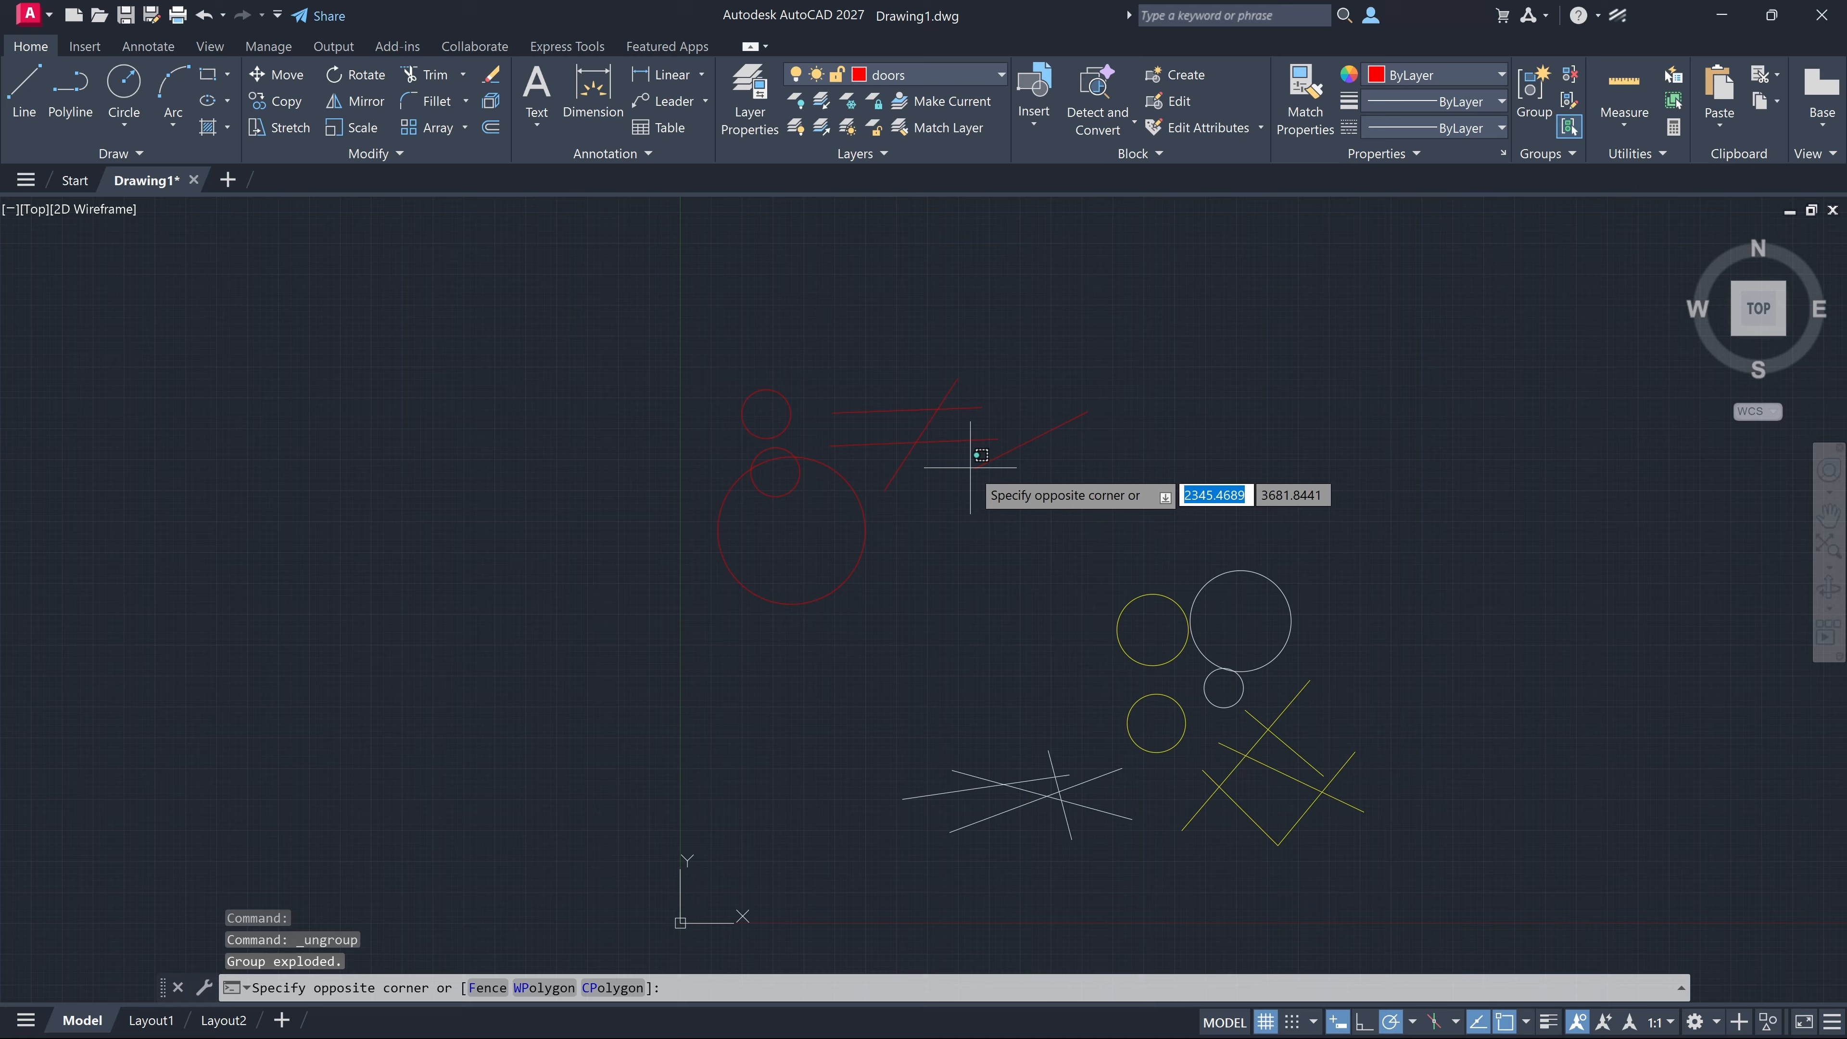
click(1001, 446)
click(928, 411)
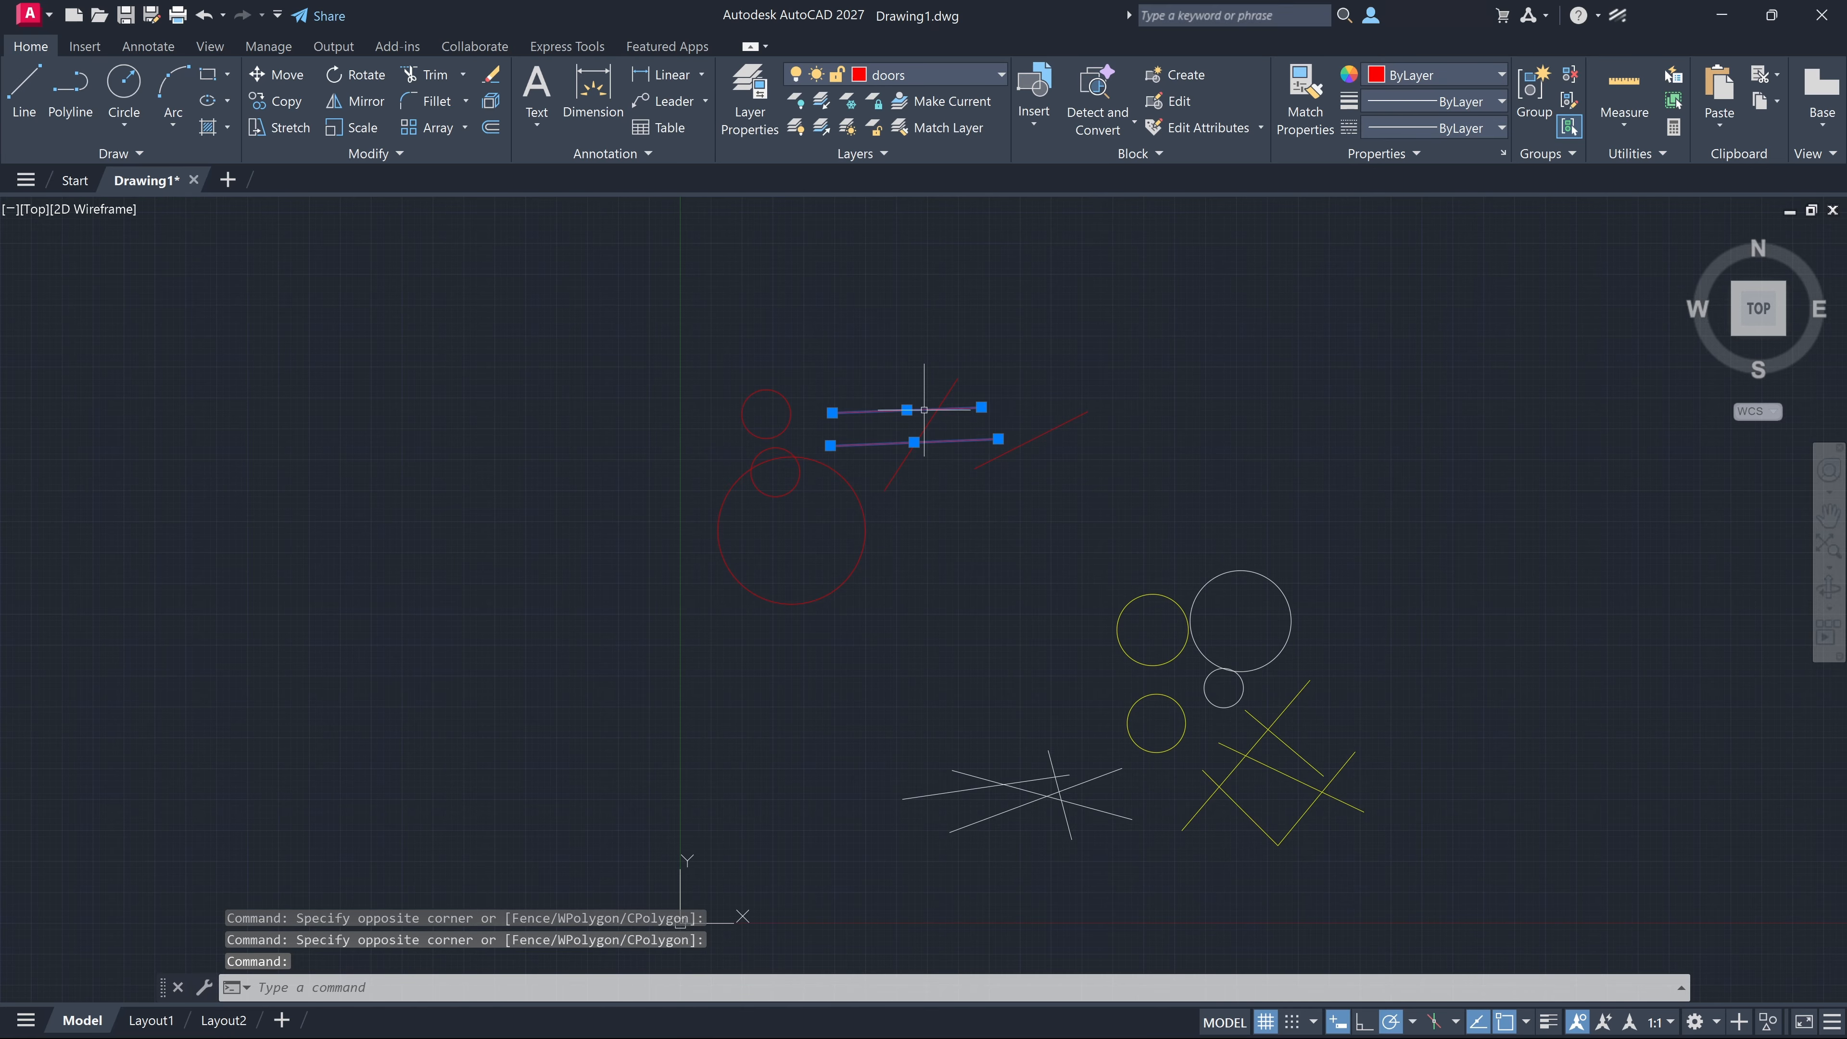
key(Escape)
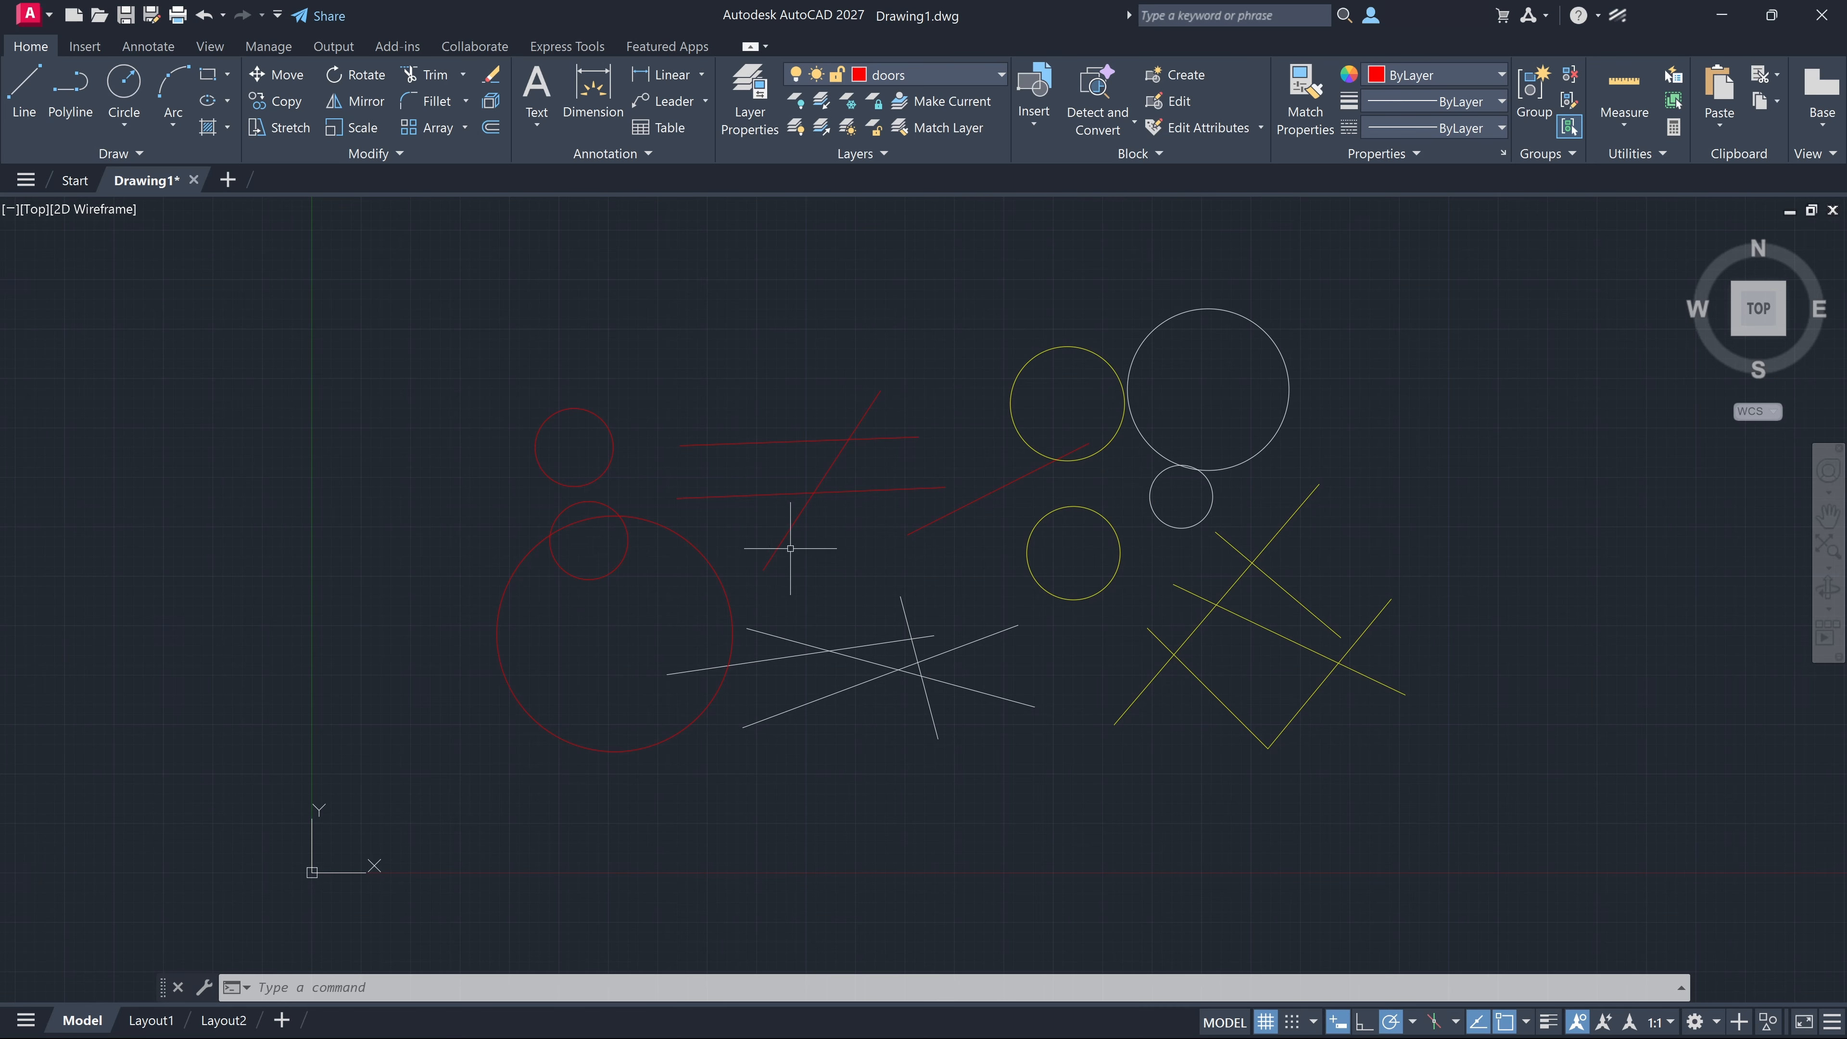
Select all three red circles and four red lines and create a group from them
click(823, 581)
click(453, 376)
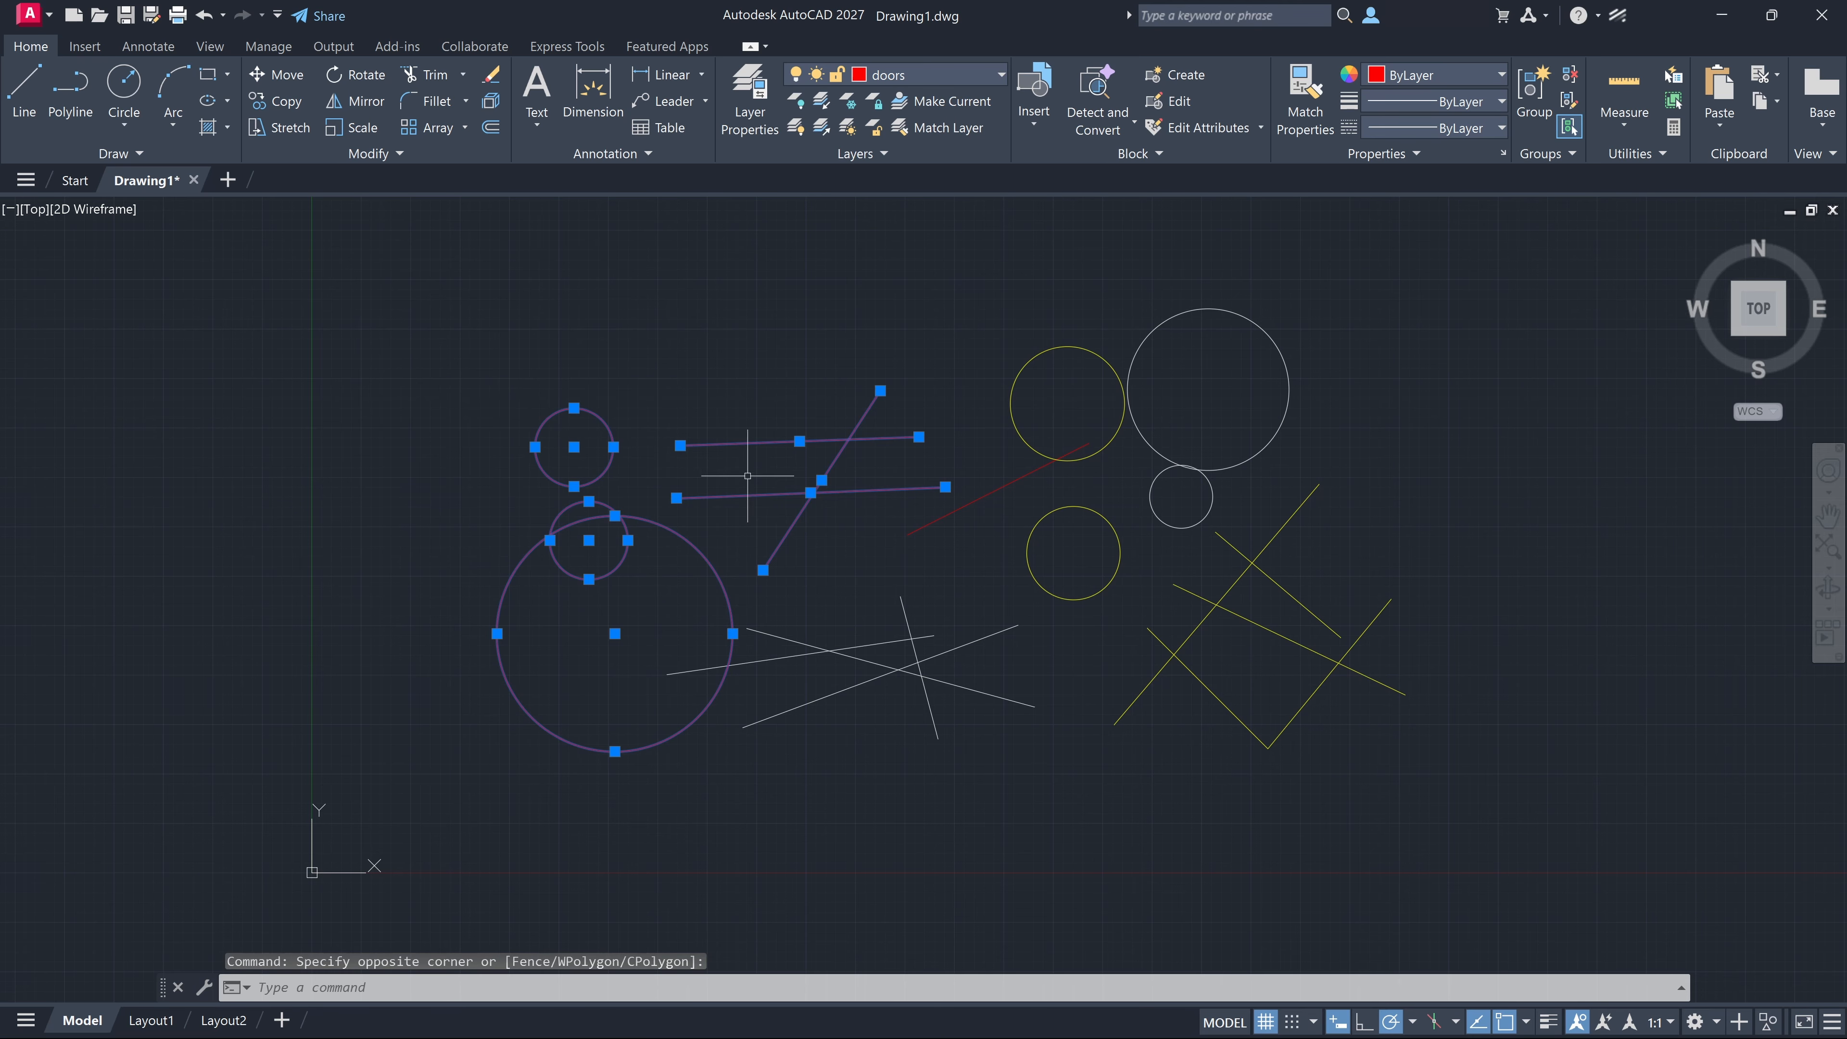
click(938, 520)
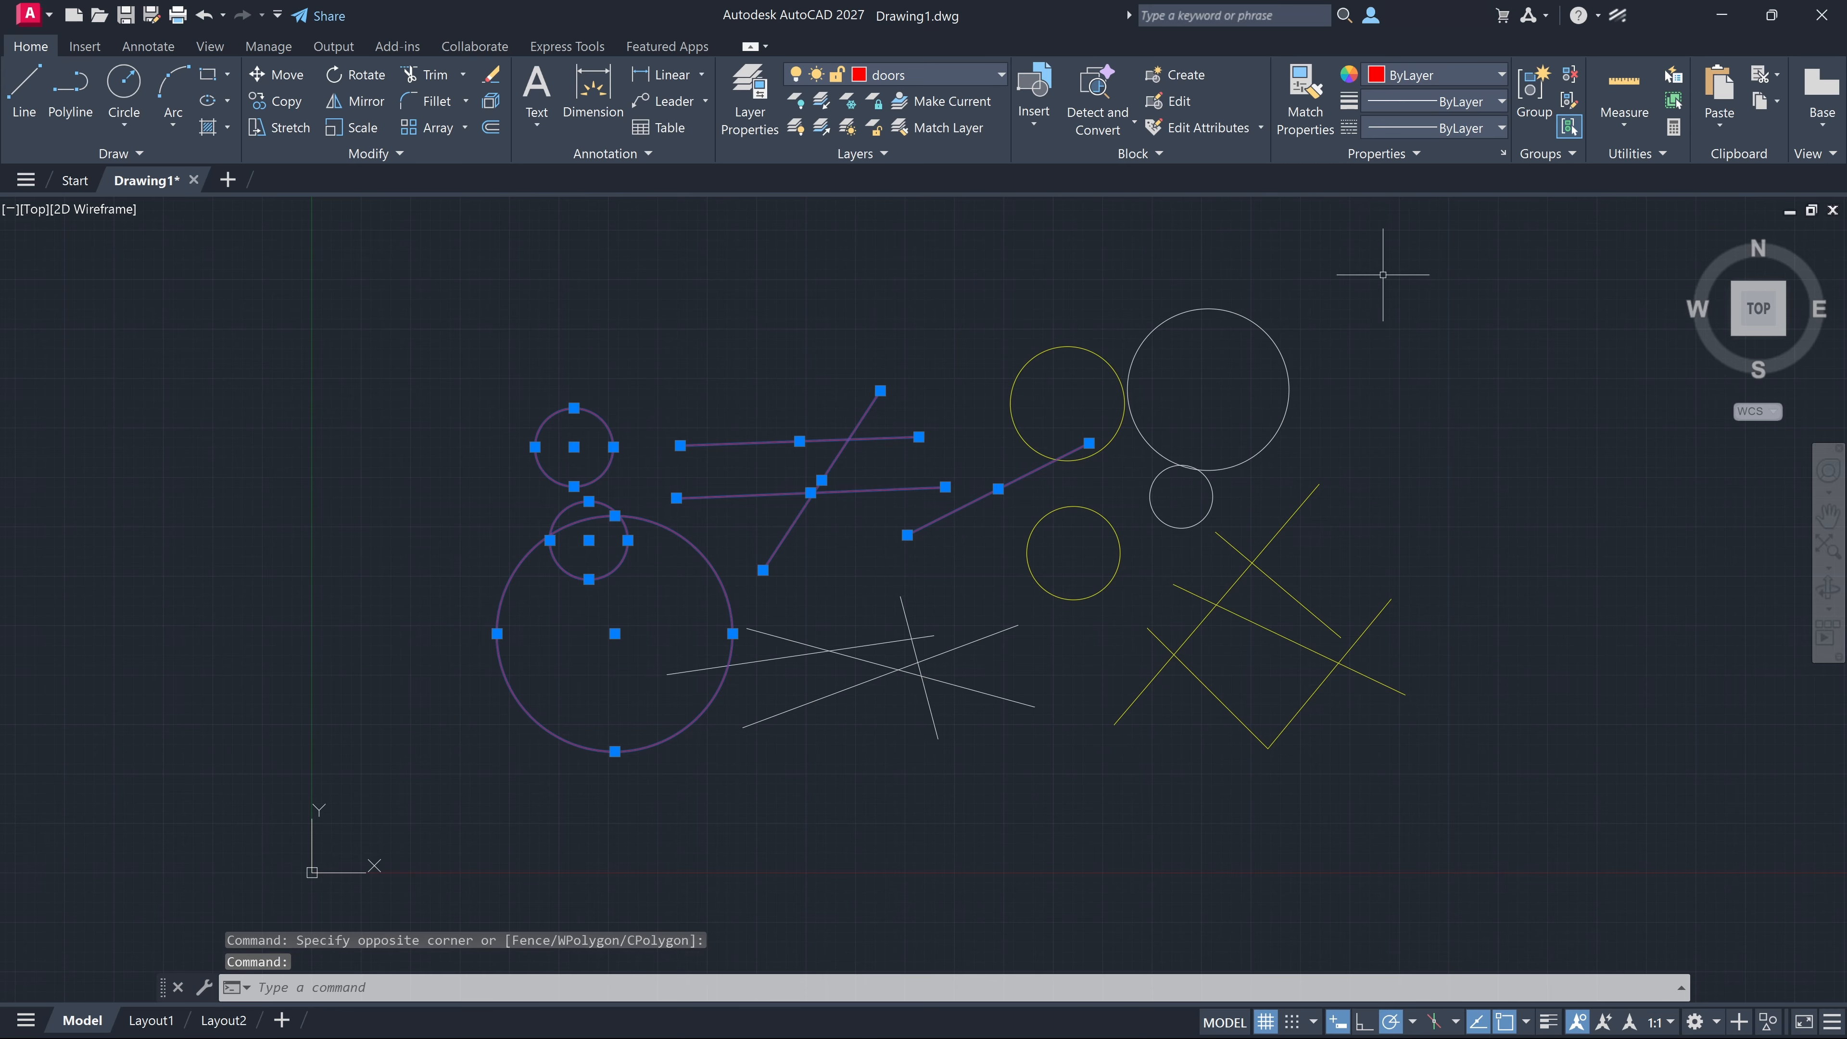
click(1536, 104)
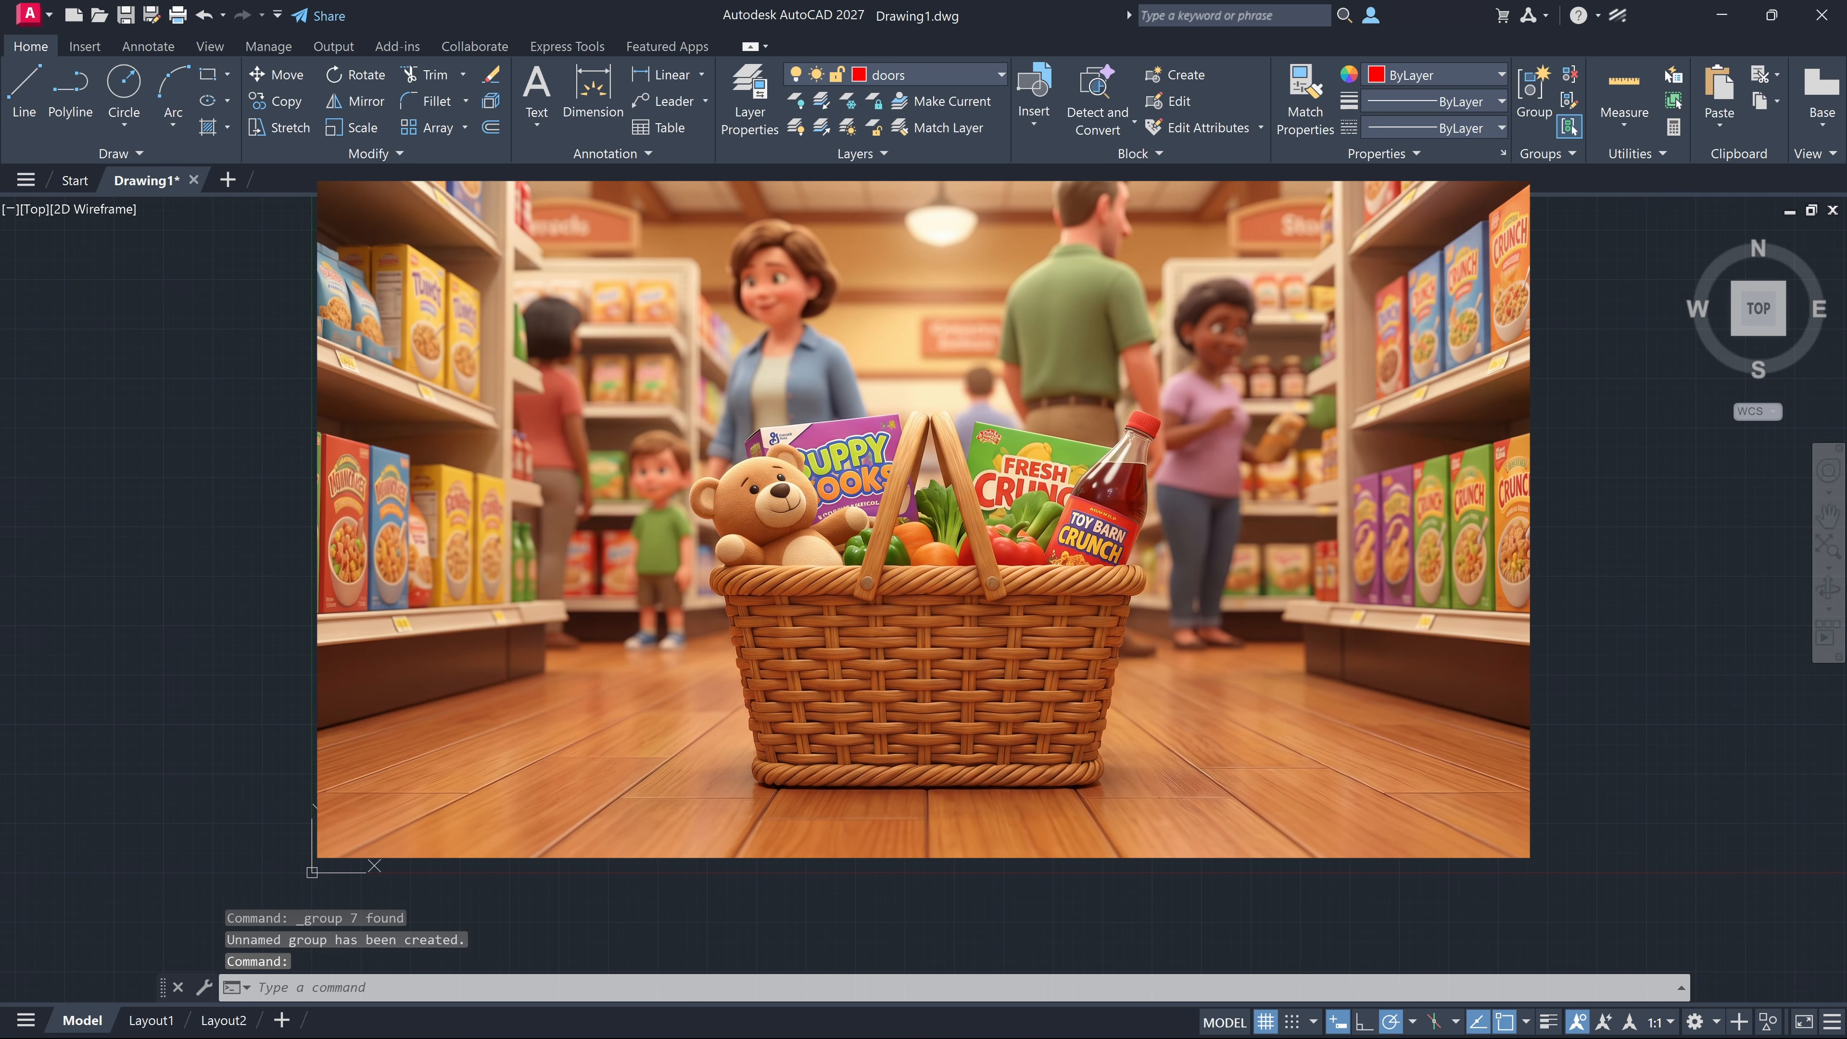
Move the grouped red objects together to the free space above and left of the yellow and white shapes
text(m)
key(Return)
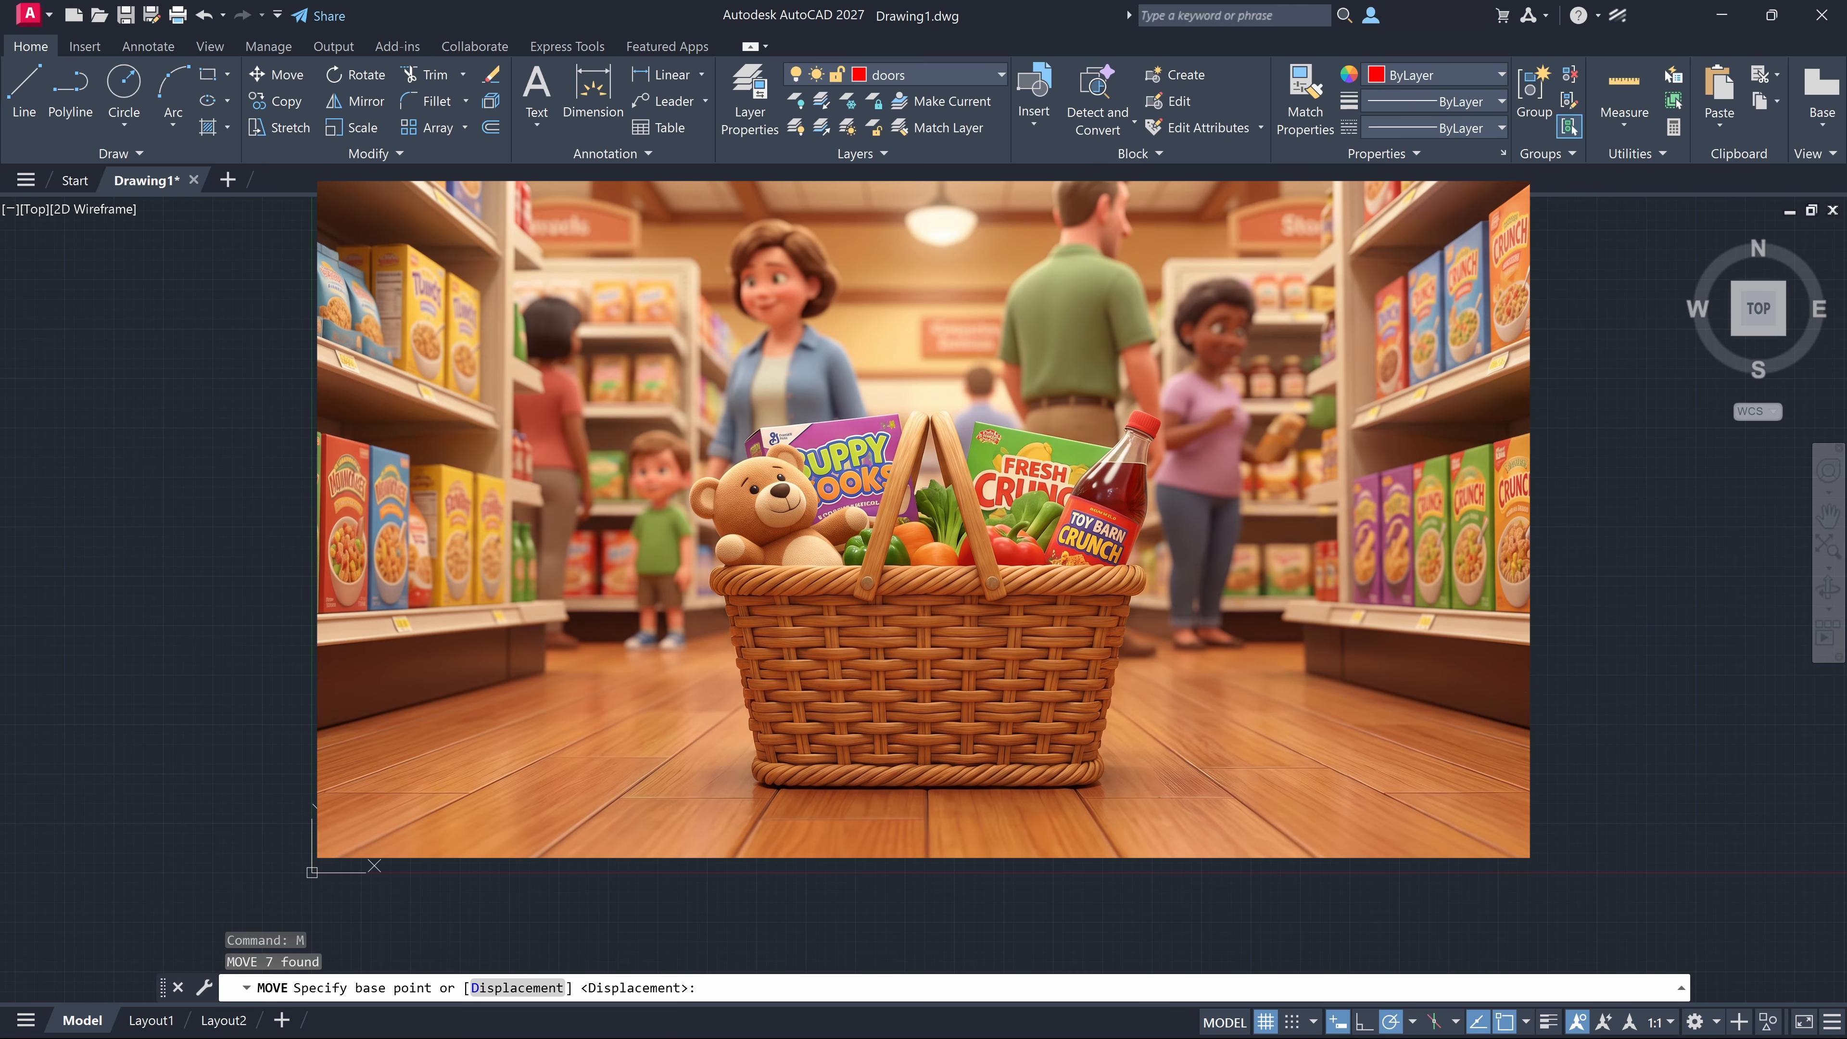
click(924, 520)
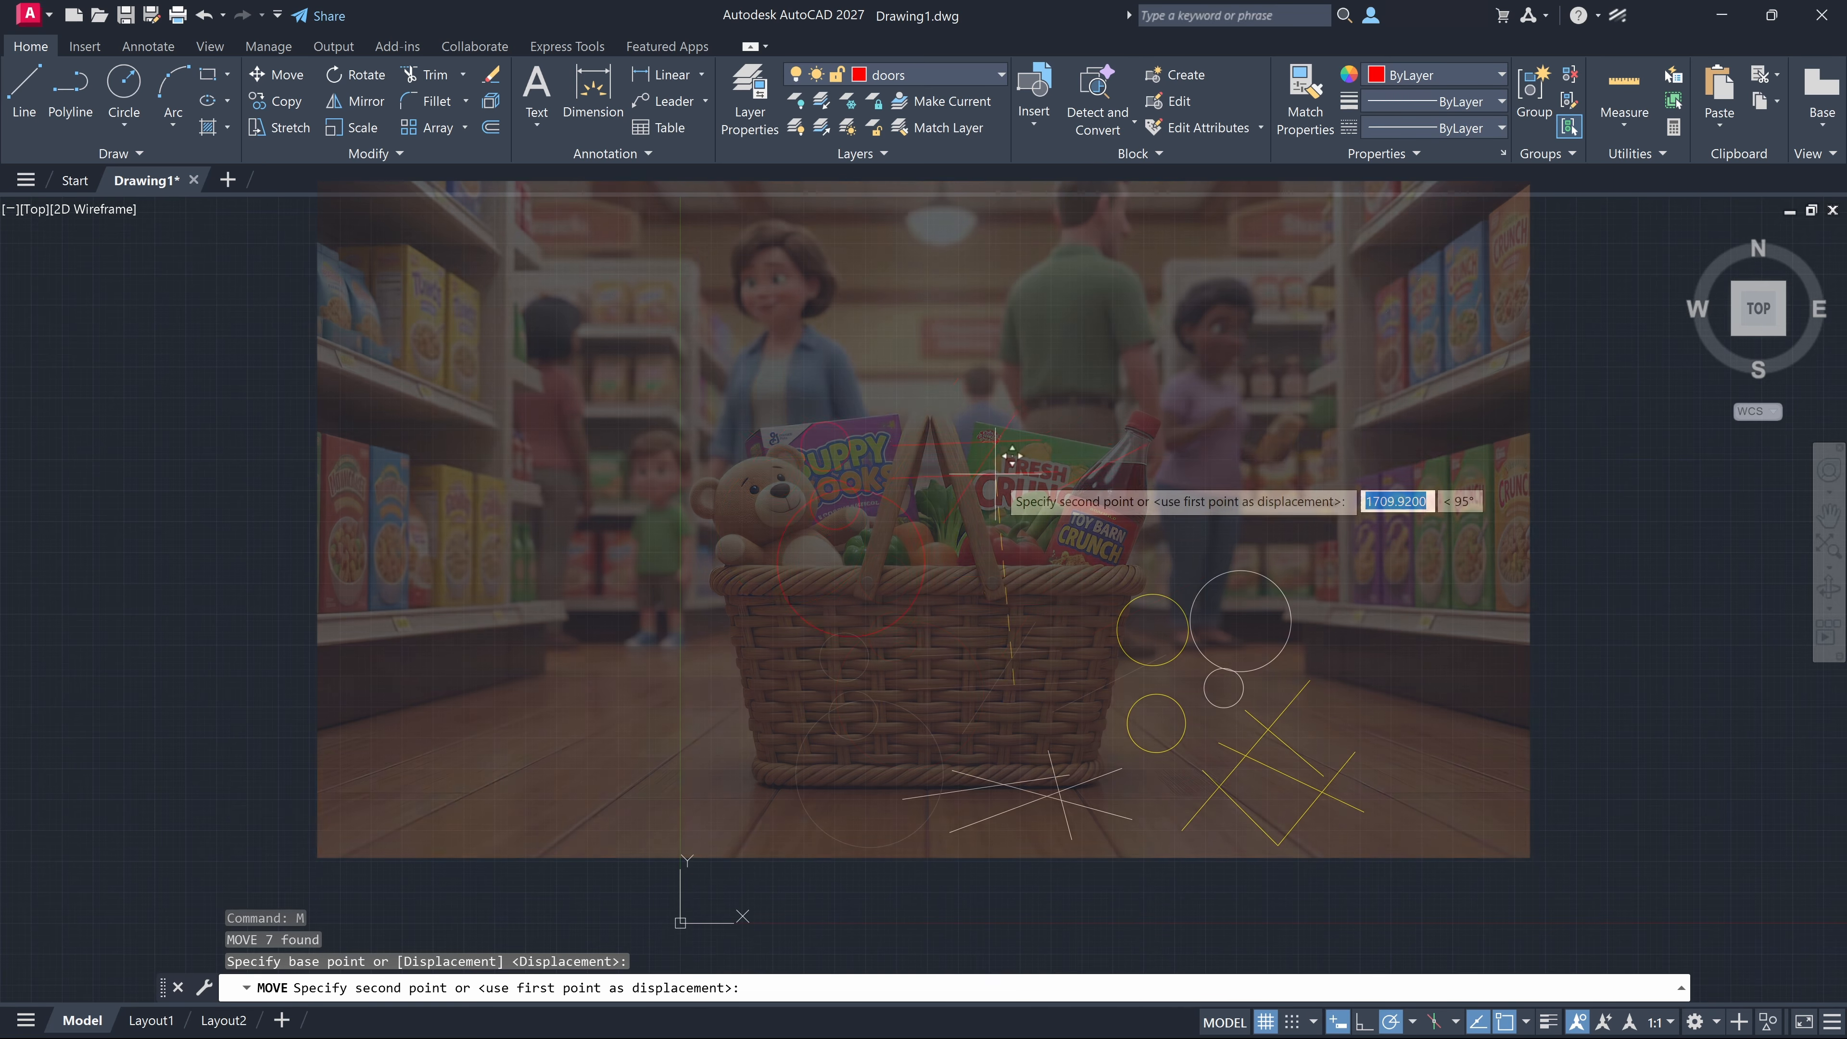
click(936, 444)
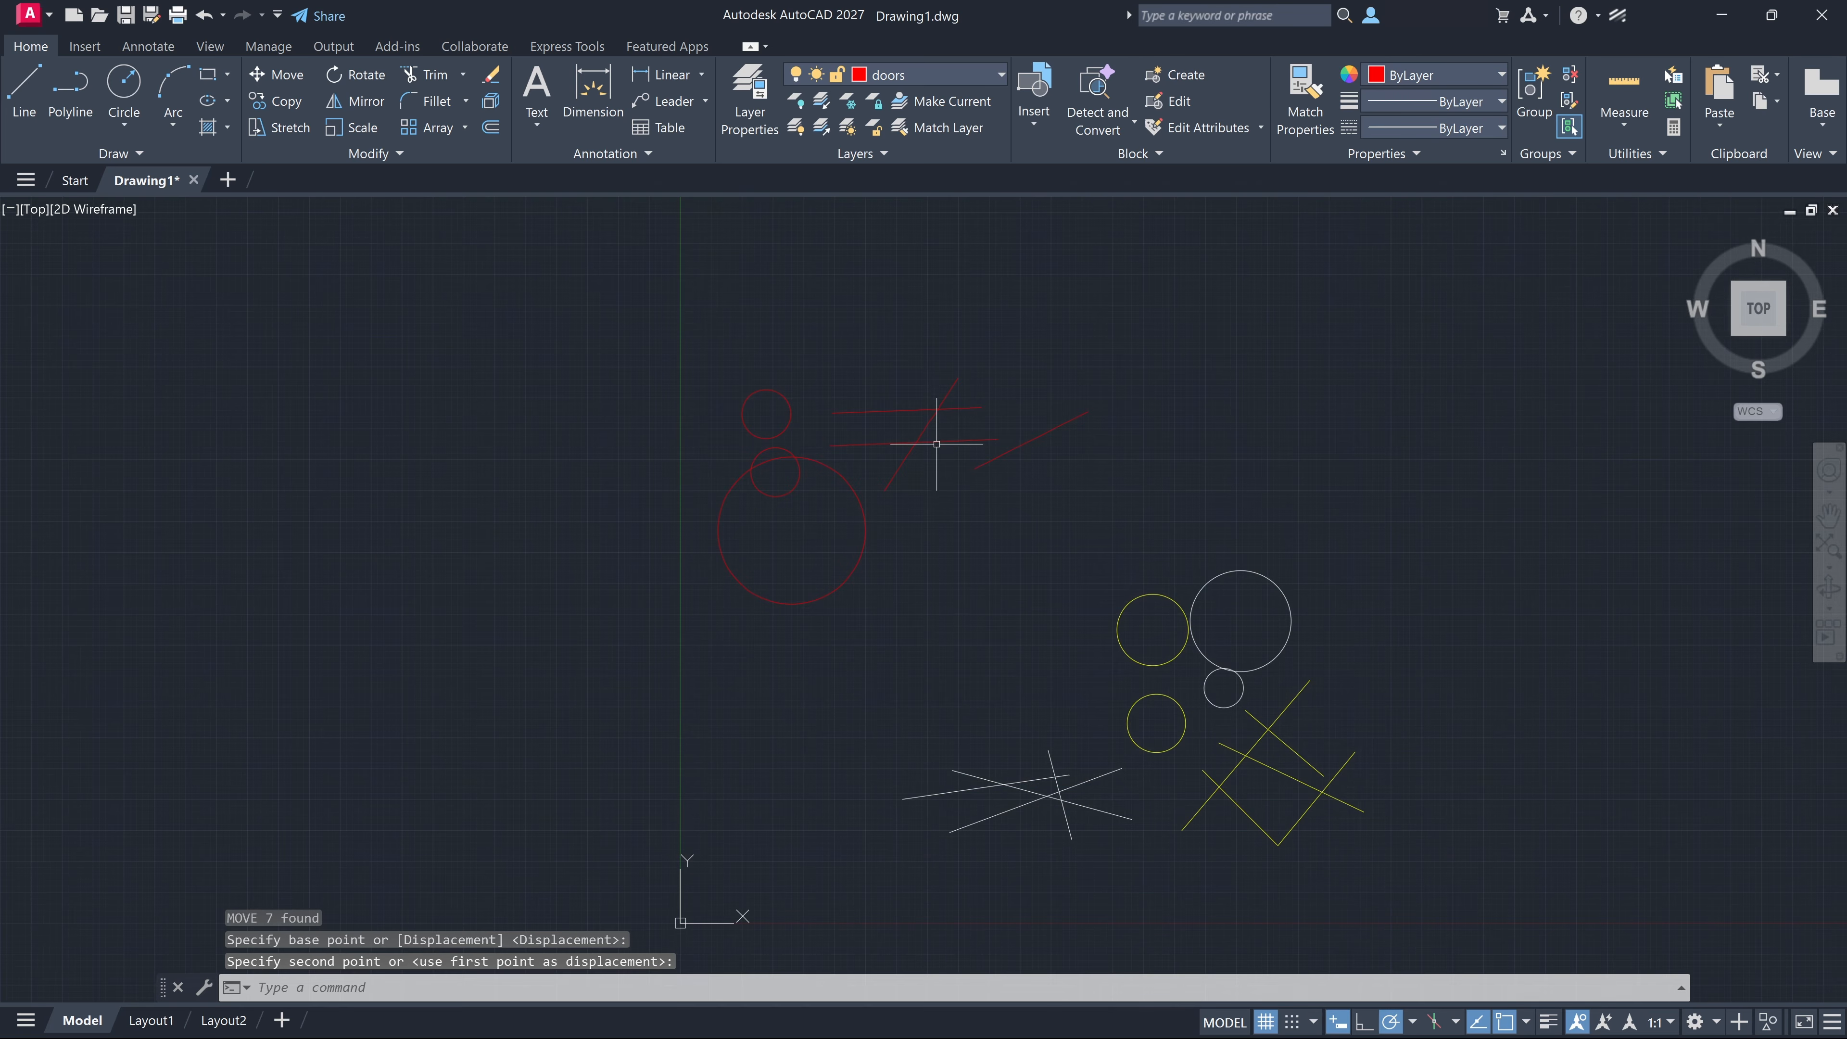
Select the yellow lines and the lower yellow circle as separate objects, and cancel the selection
click(1277, 791)
click(1247, 818)
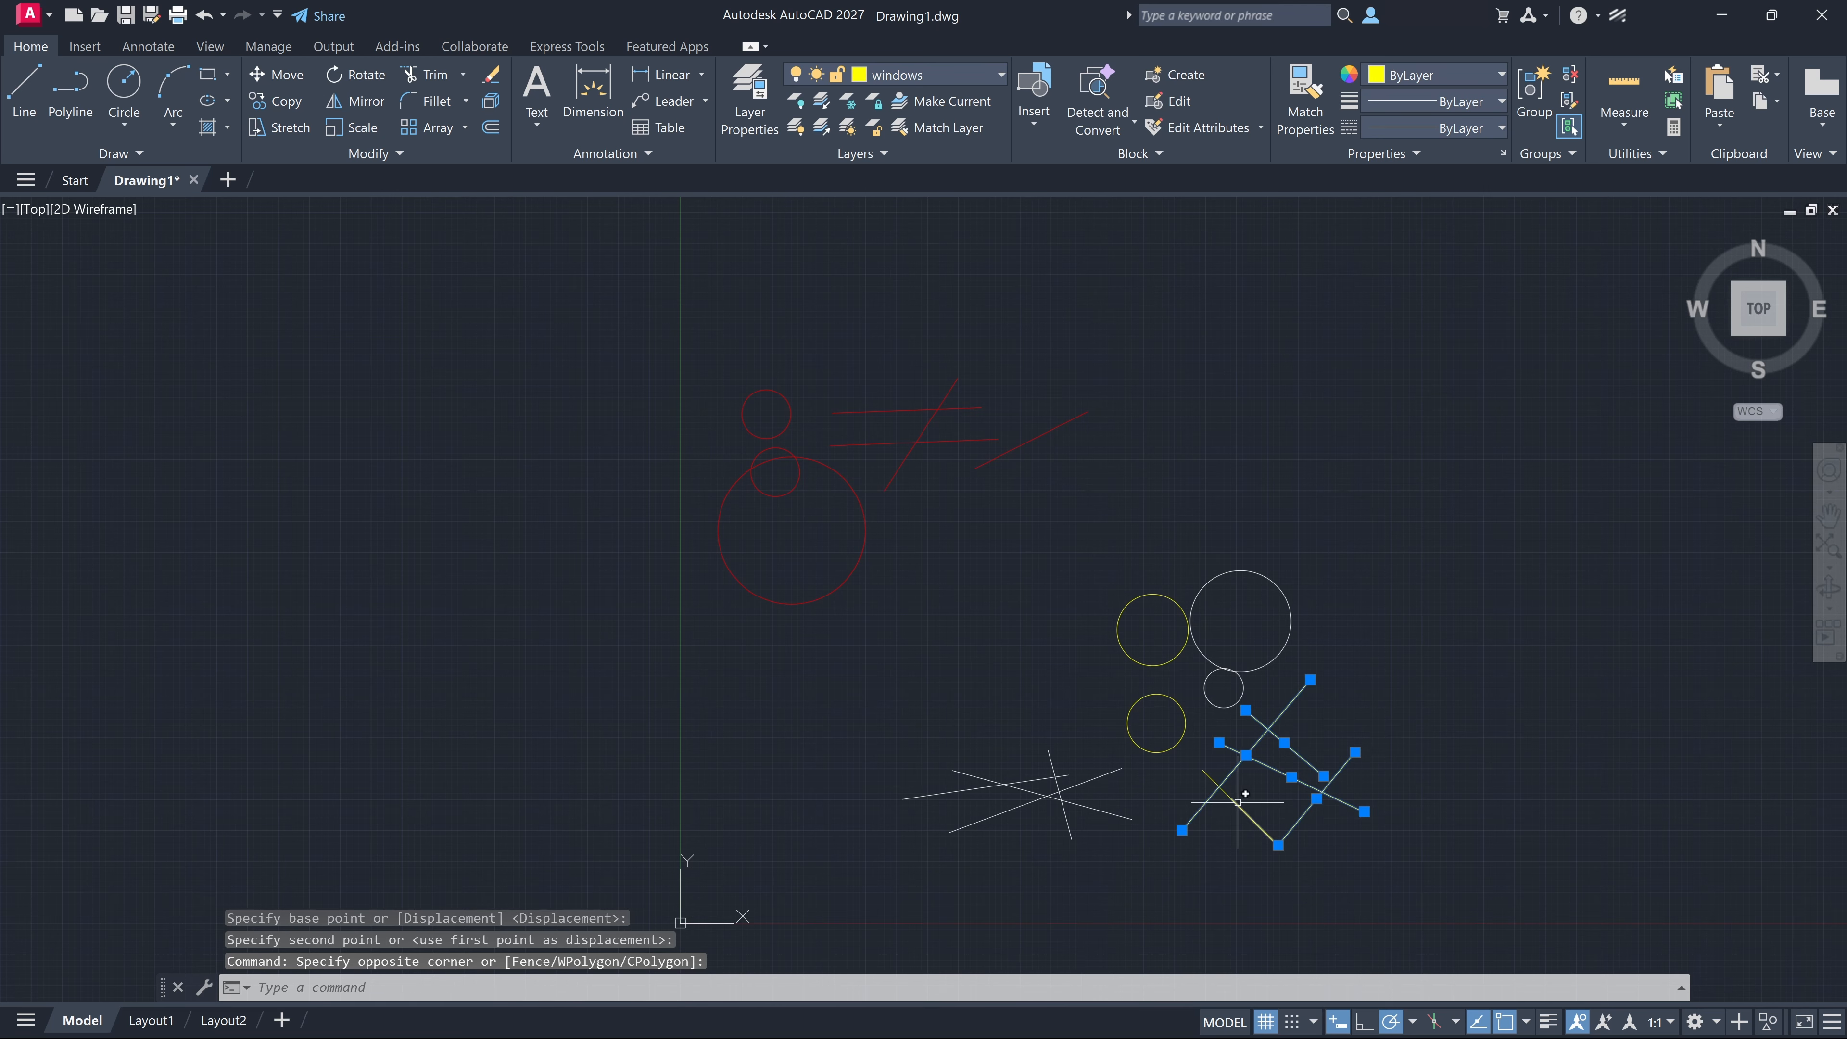
click(1166, 748)
click(1147, 617)
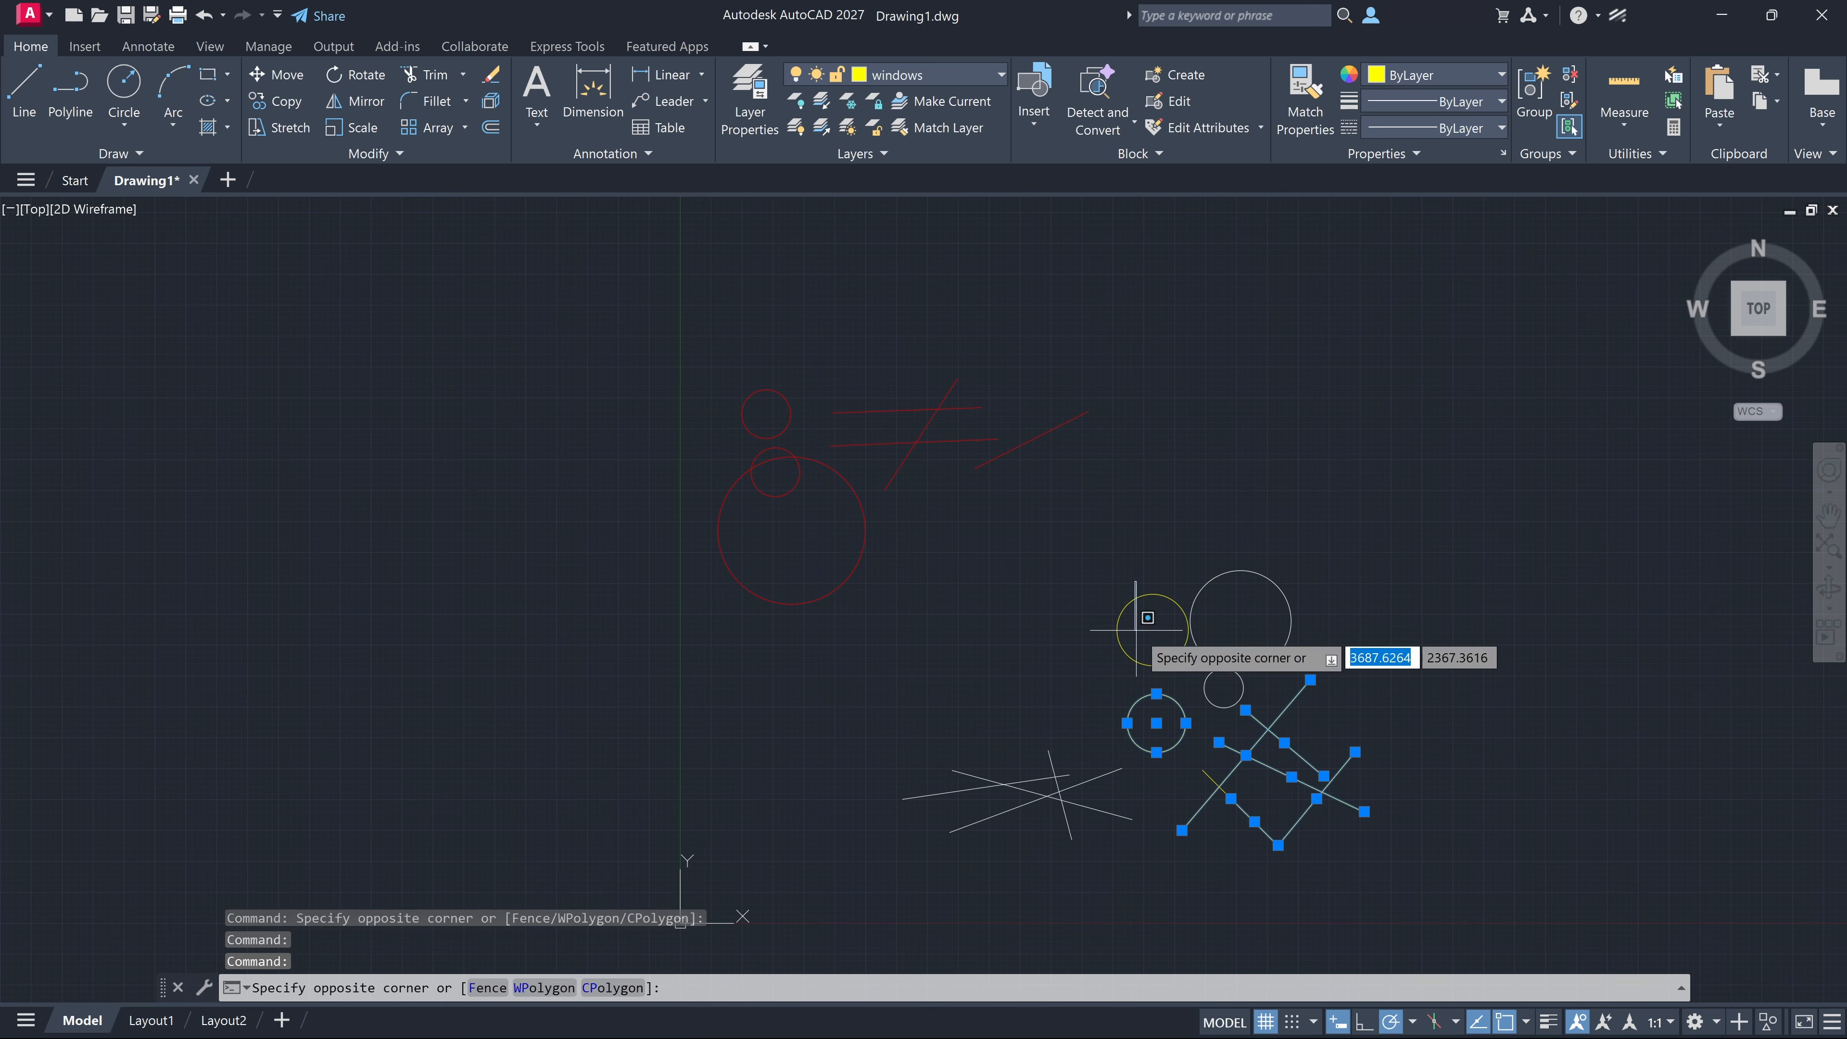
key(Escape)
key(Escape)
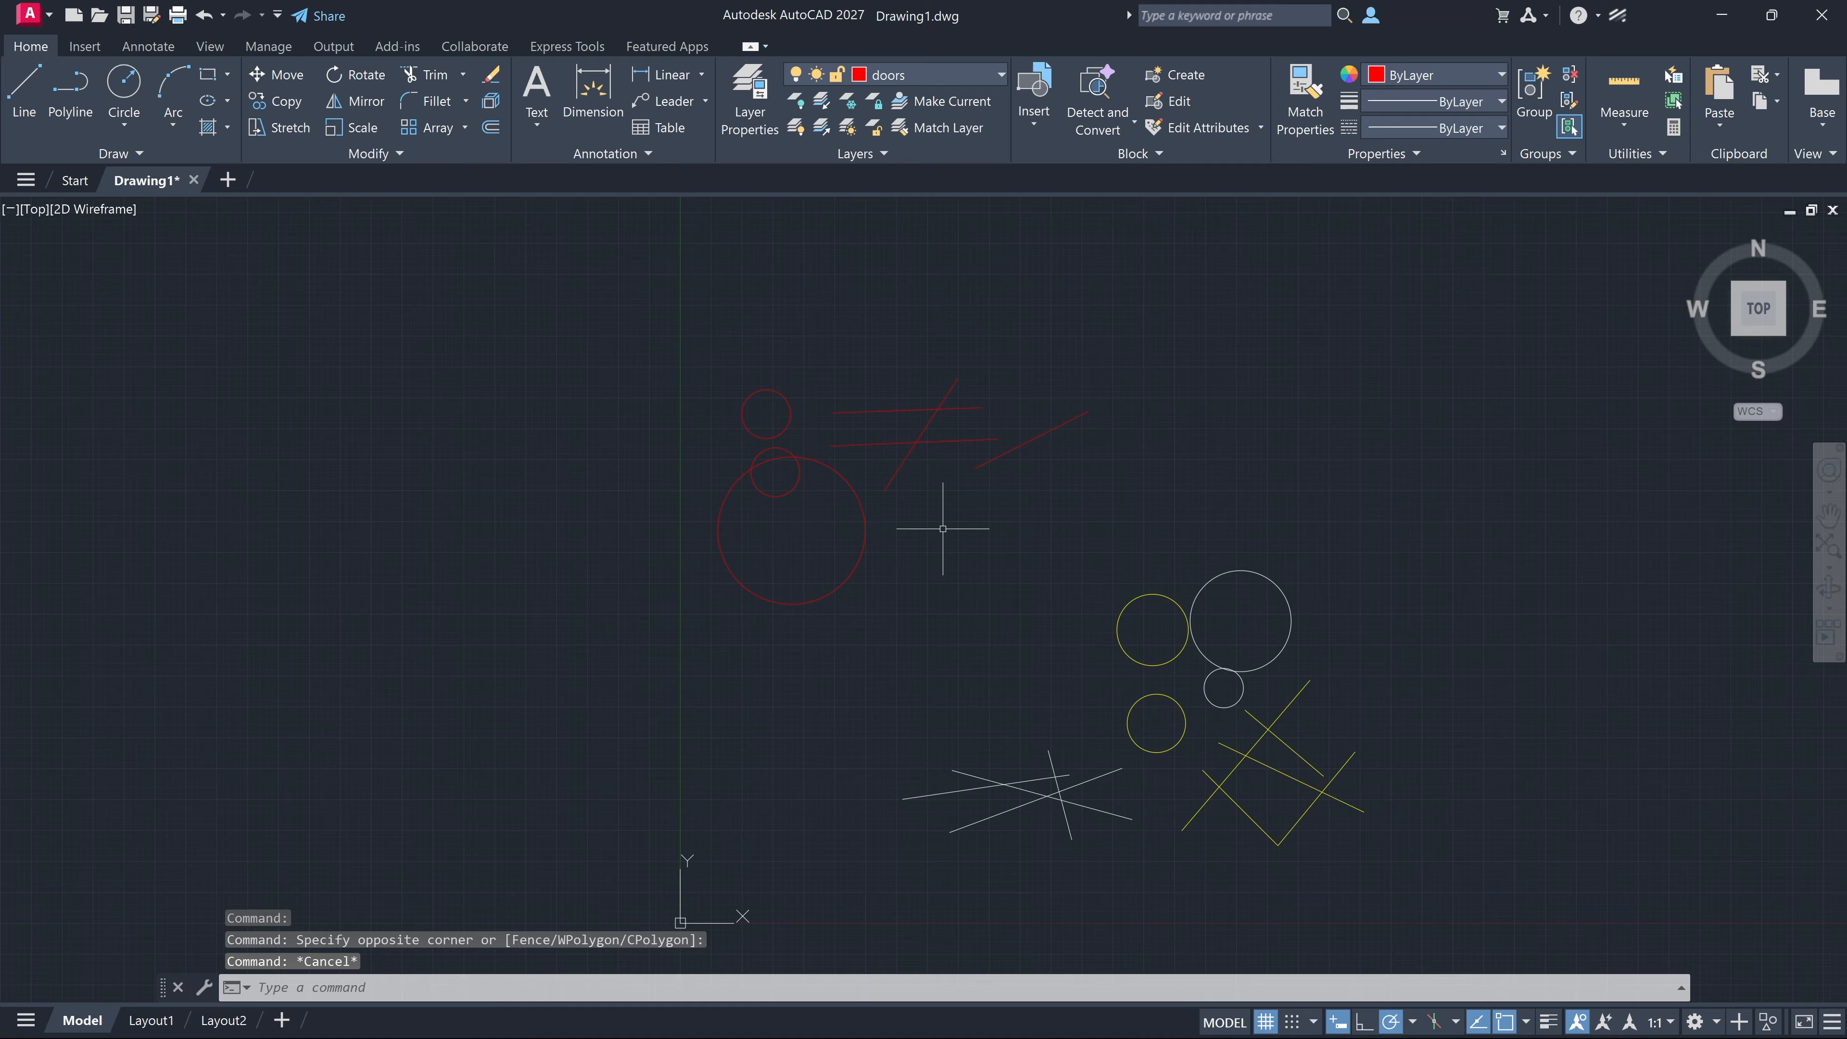
Select the red group and ungroup it into separate circles and lines
click(888, 555)
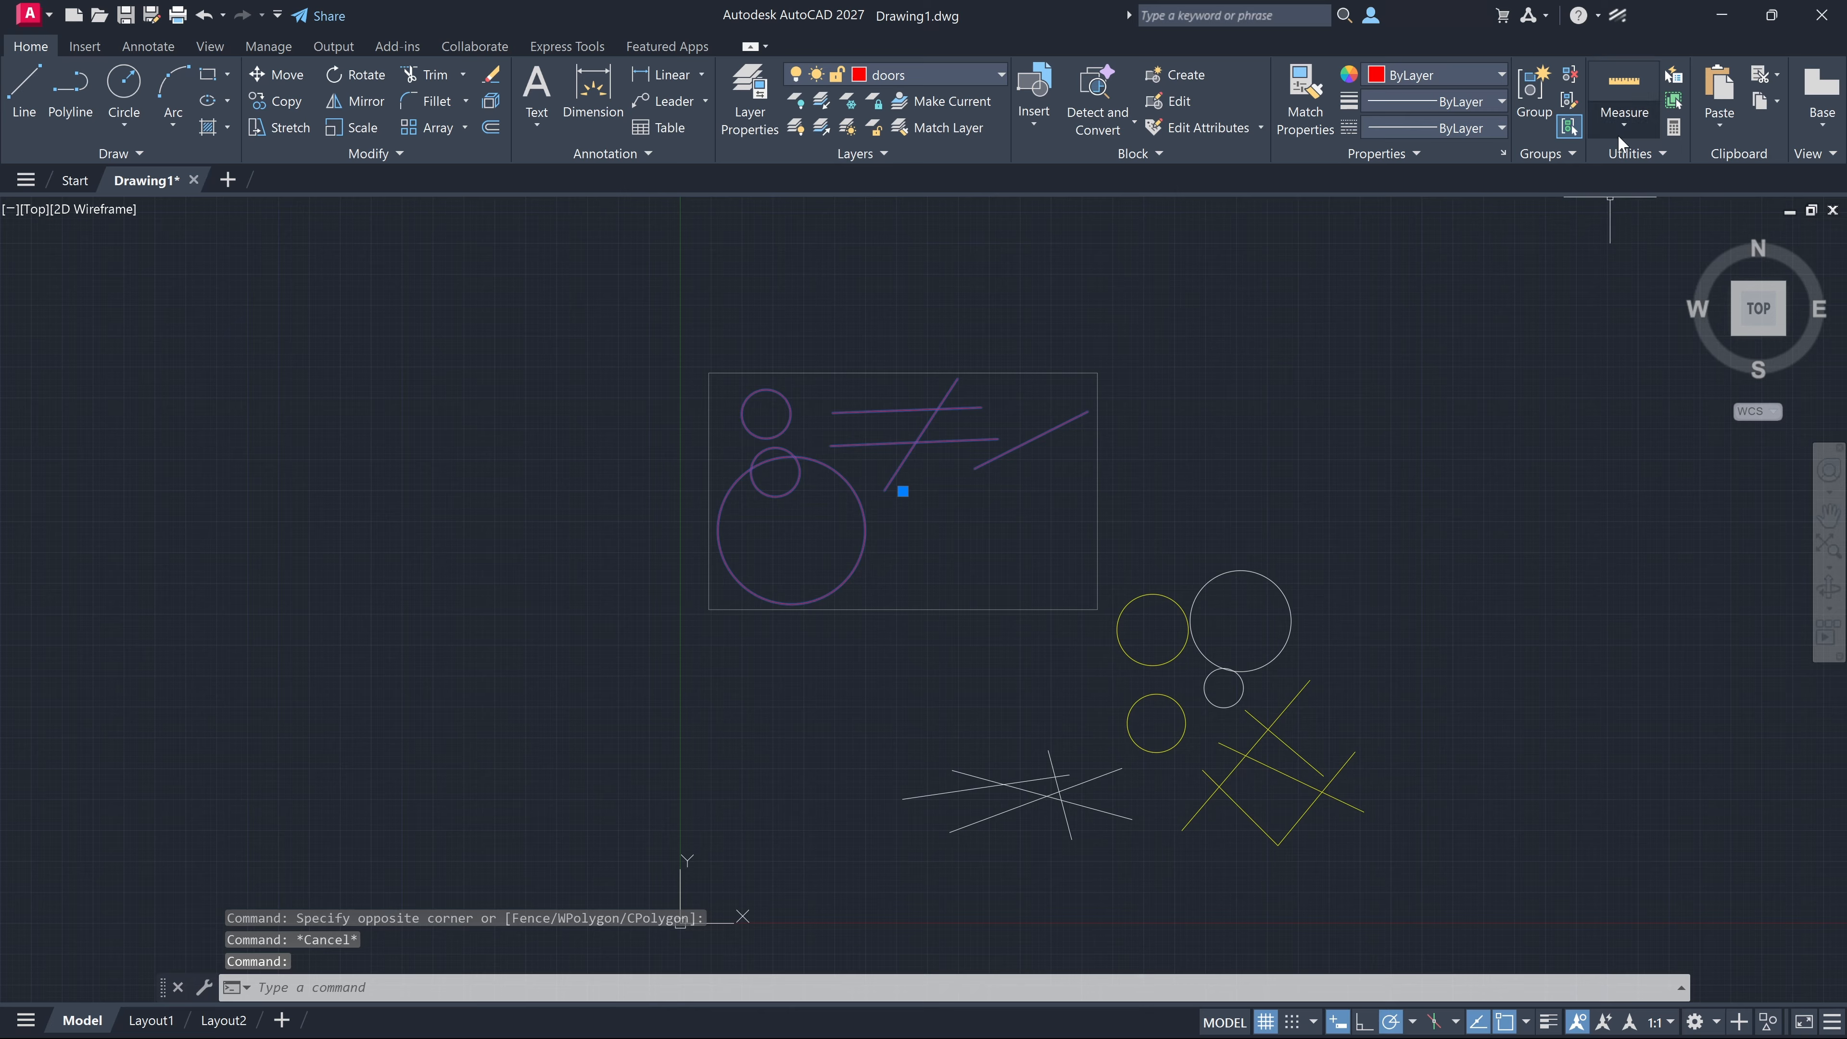
click(1550, 160)
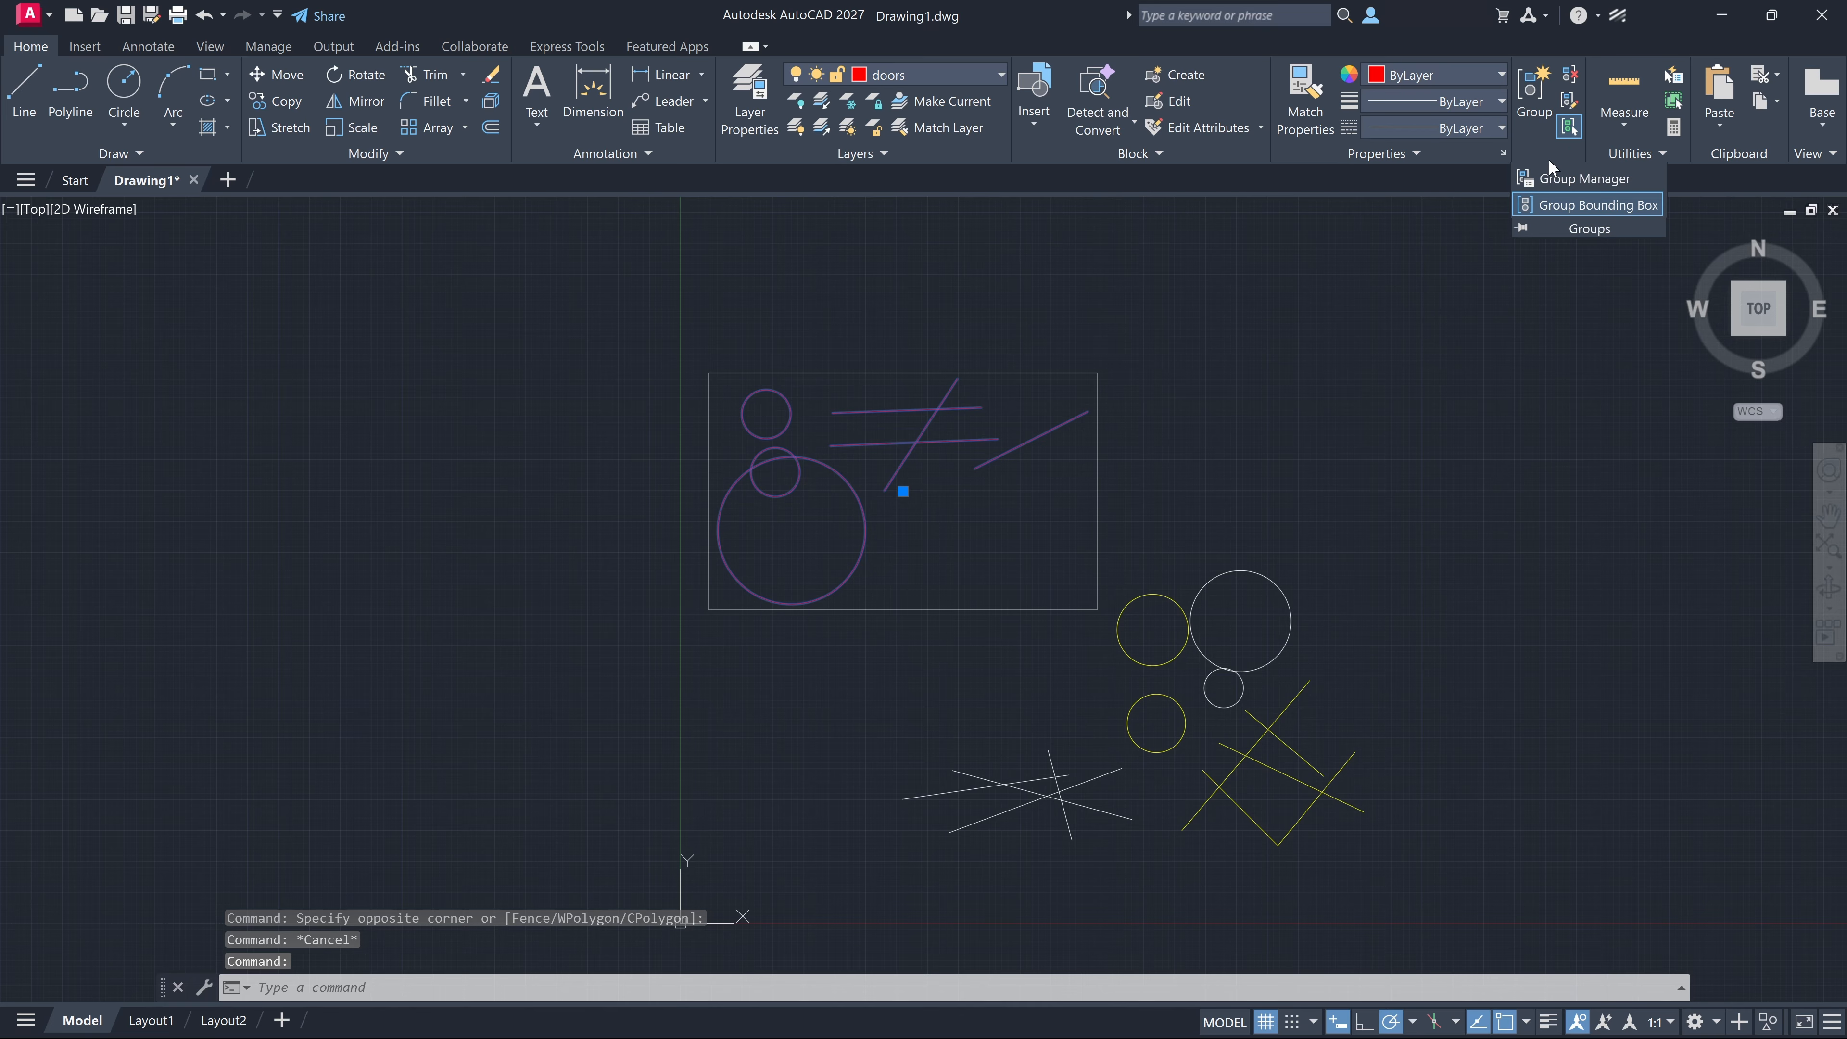
click(1569, 73)
Pick the two nearly horizontal red lines one by one and deselect them
click(1003, 455)
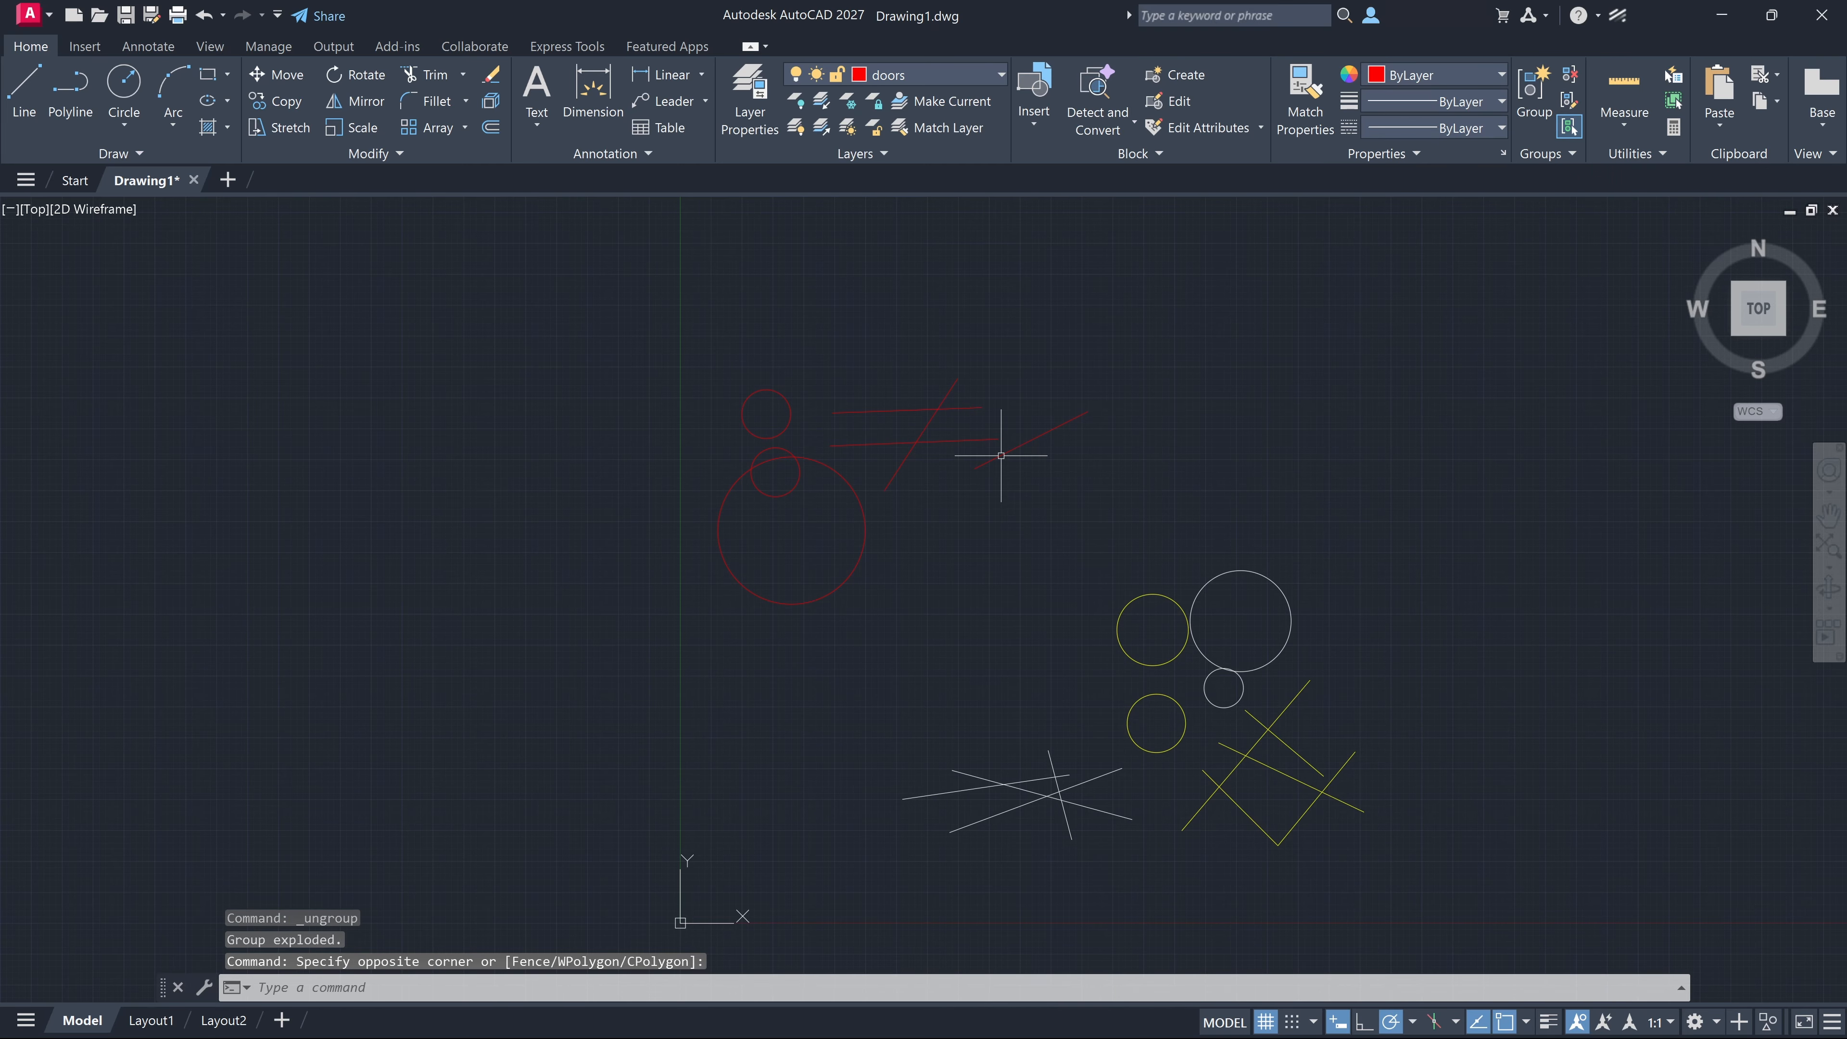
click(1001, 445)
click(990, 438)
click(924, 408)
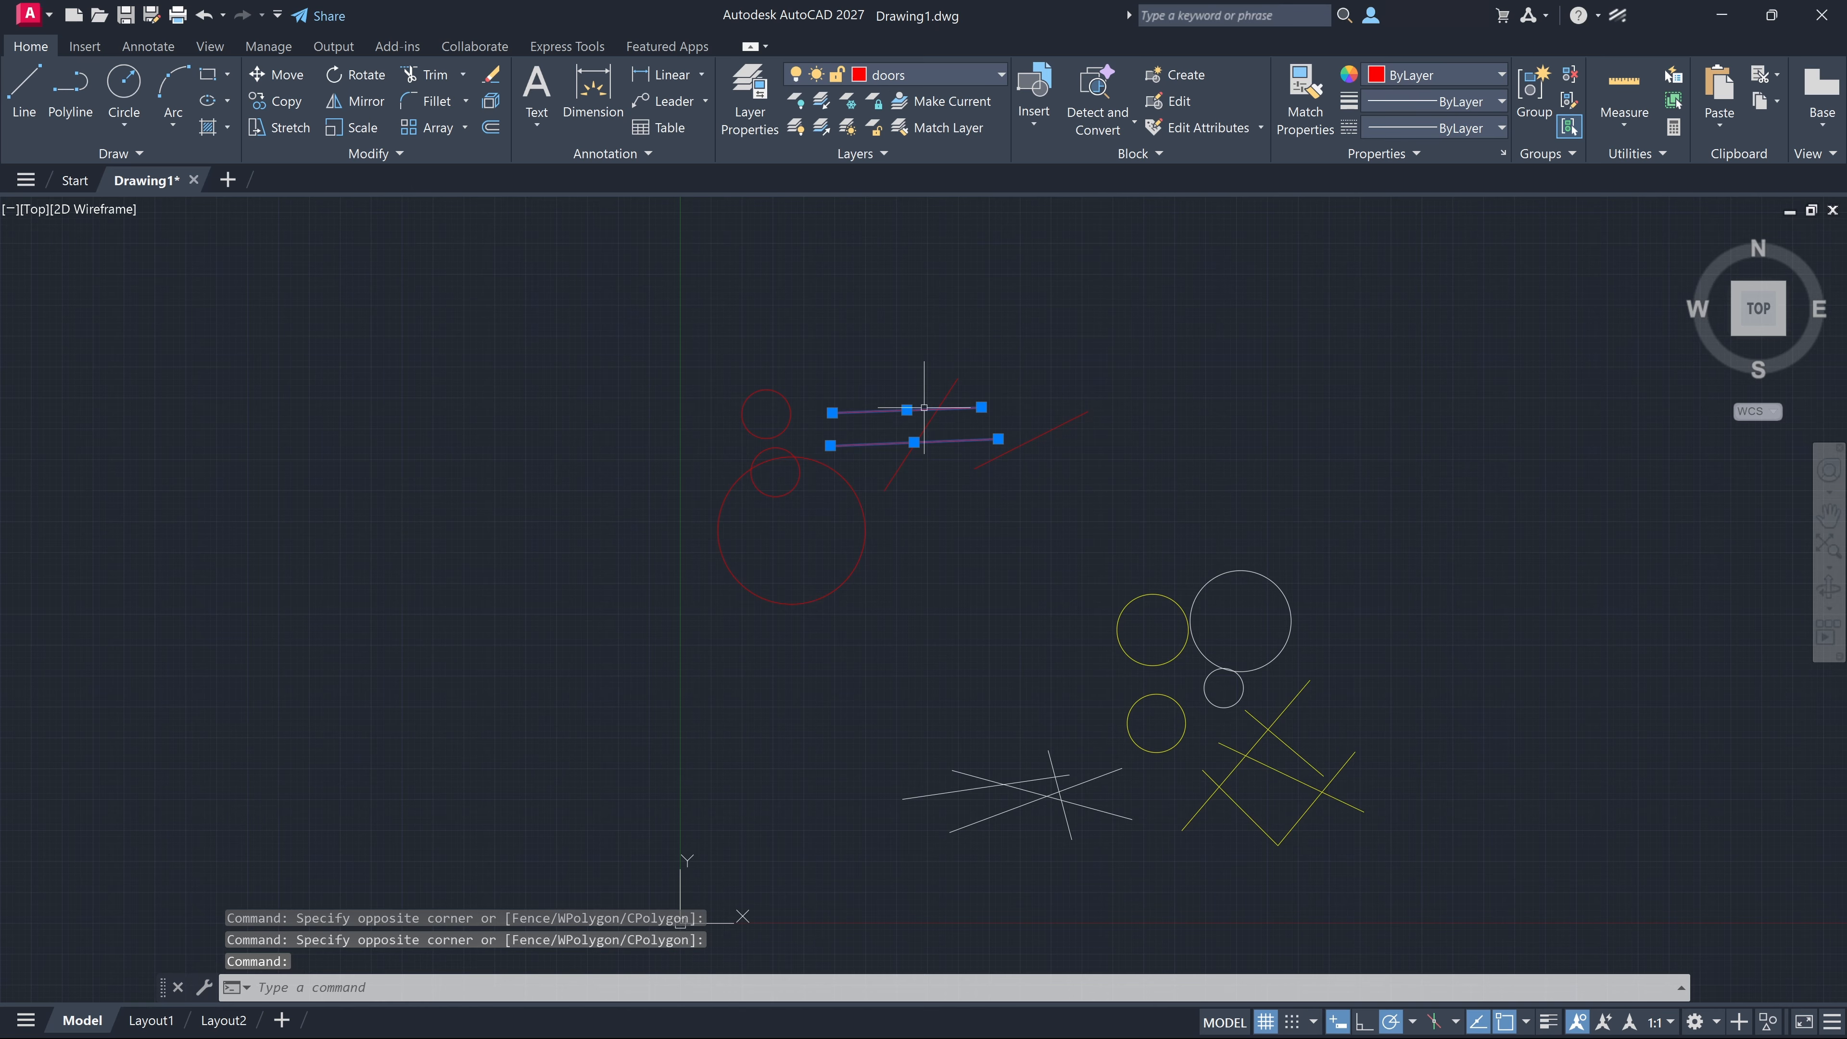
key(Escape)
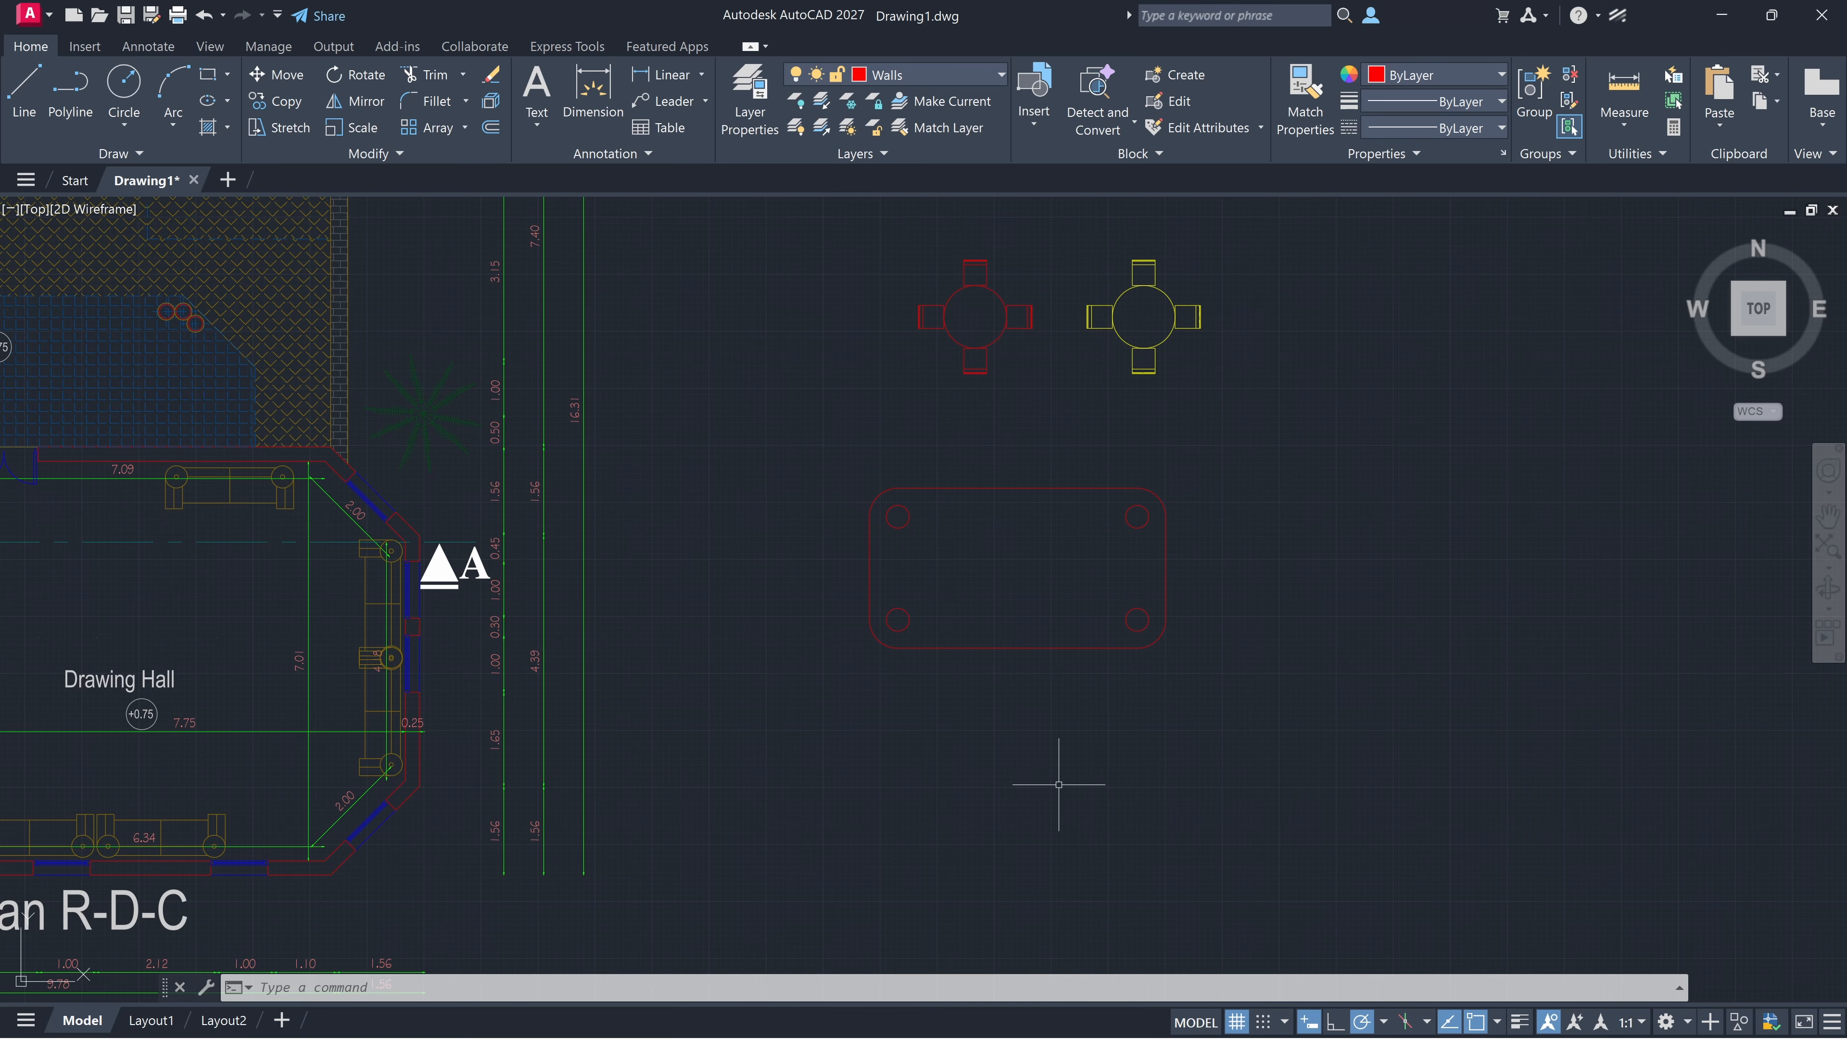
Select the round dining table with chairs, the adjacent bedroom's door and the lower bed of the middle Bed Room in the floor plan
scroll(872, 716, down, 5)
scroll(832, 714, up, 4)
middle_drag(507, 681, 779, 692)
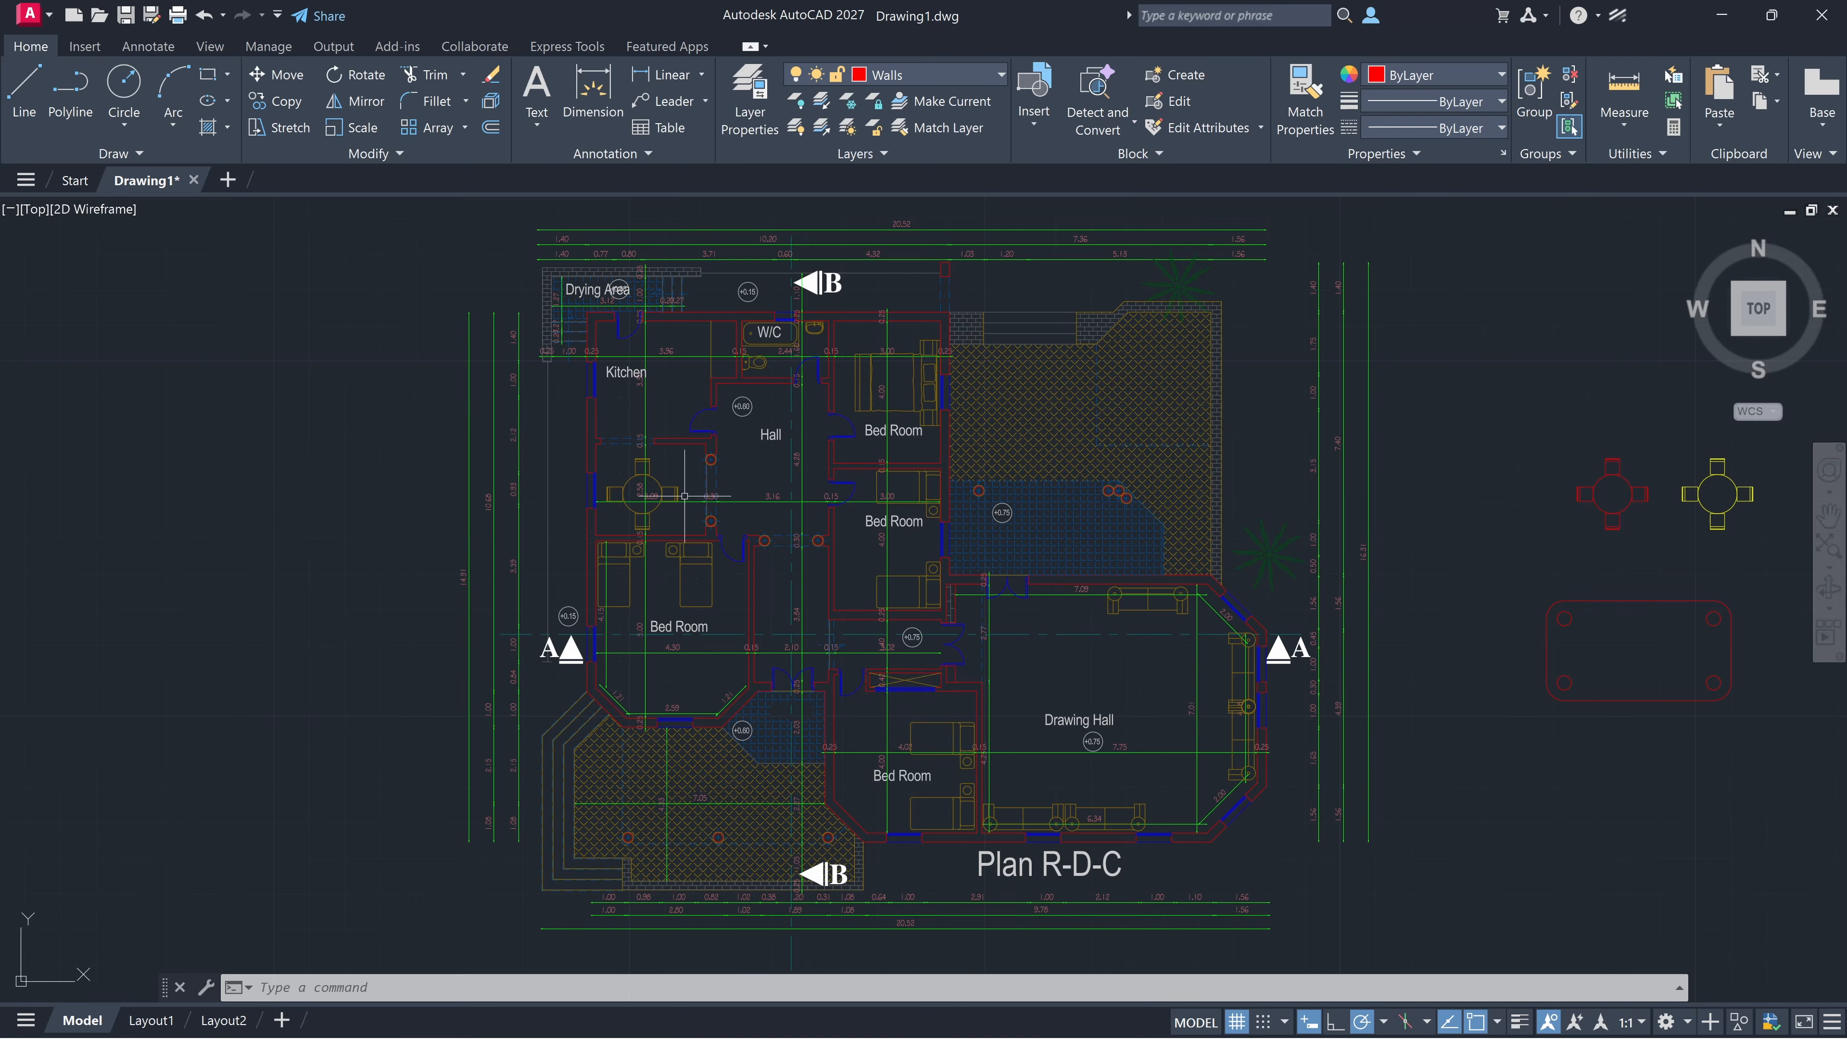
click(661, 492)
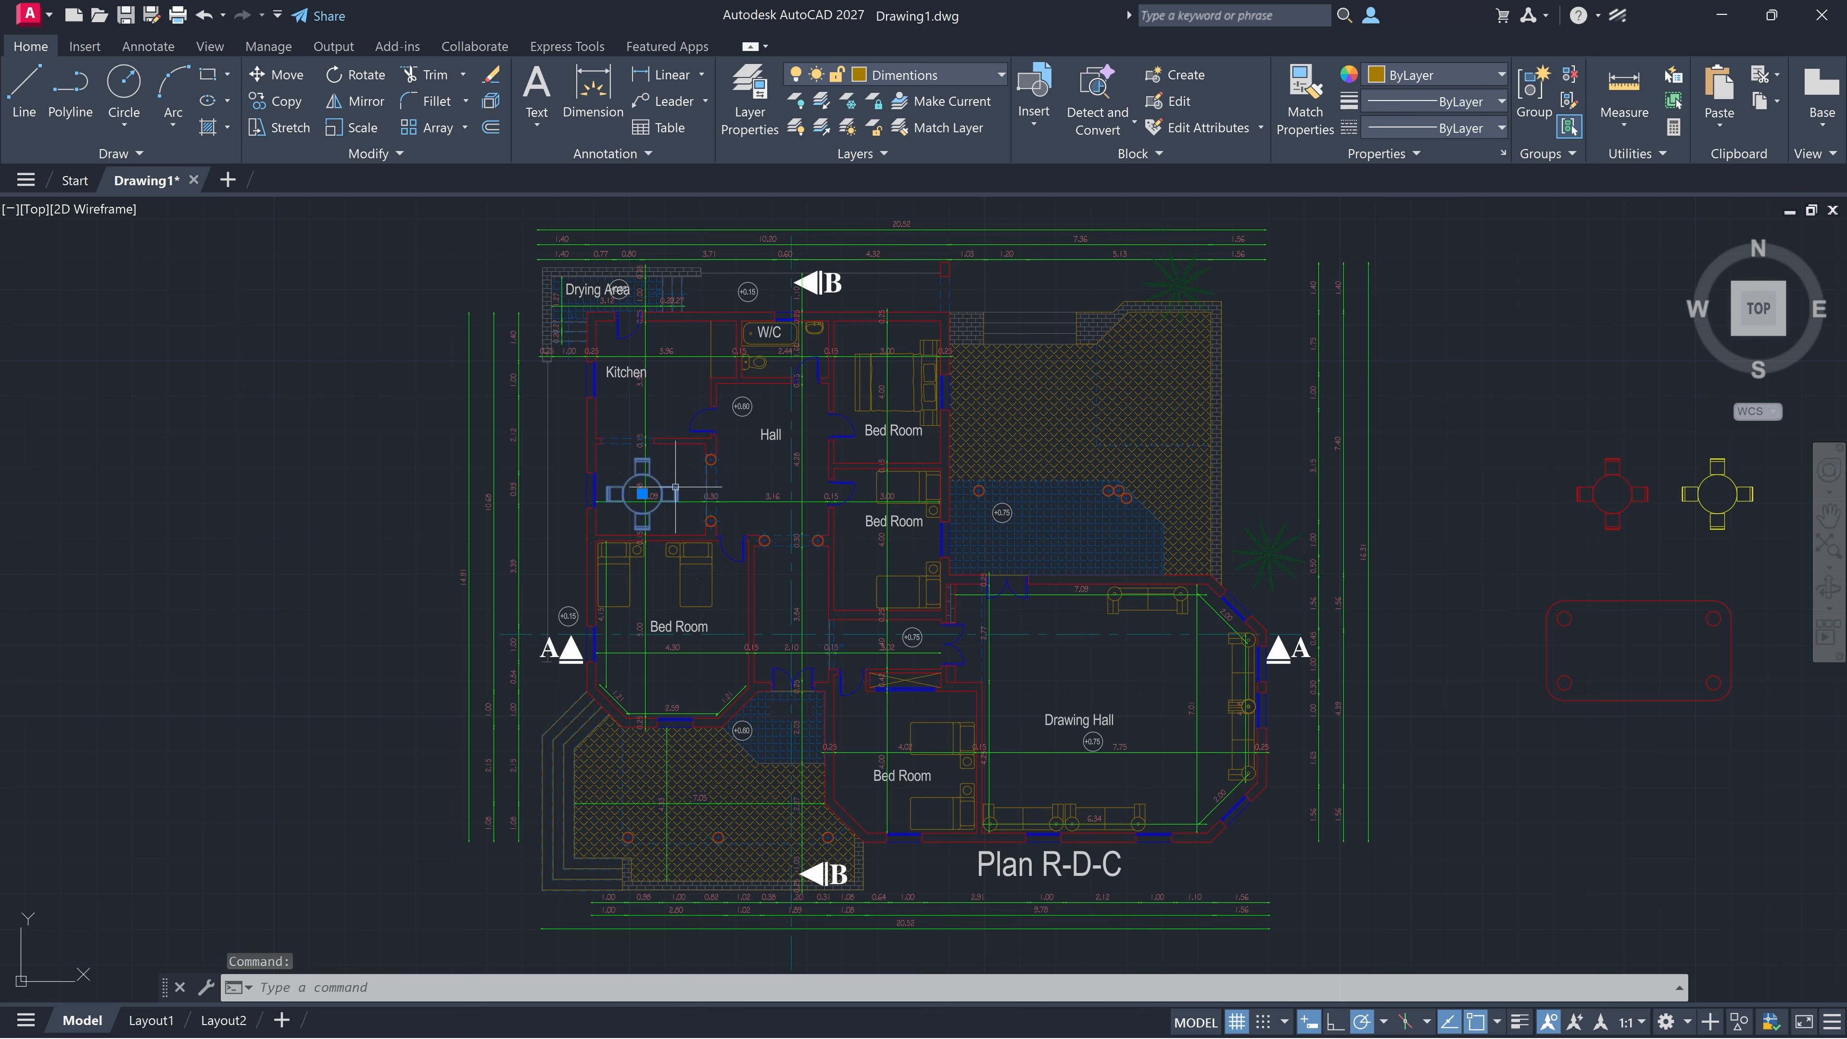
scroll(1060, 690, up, 3)
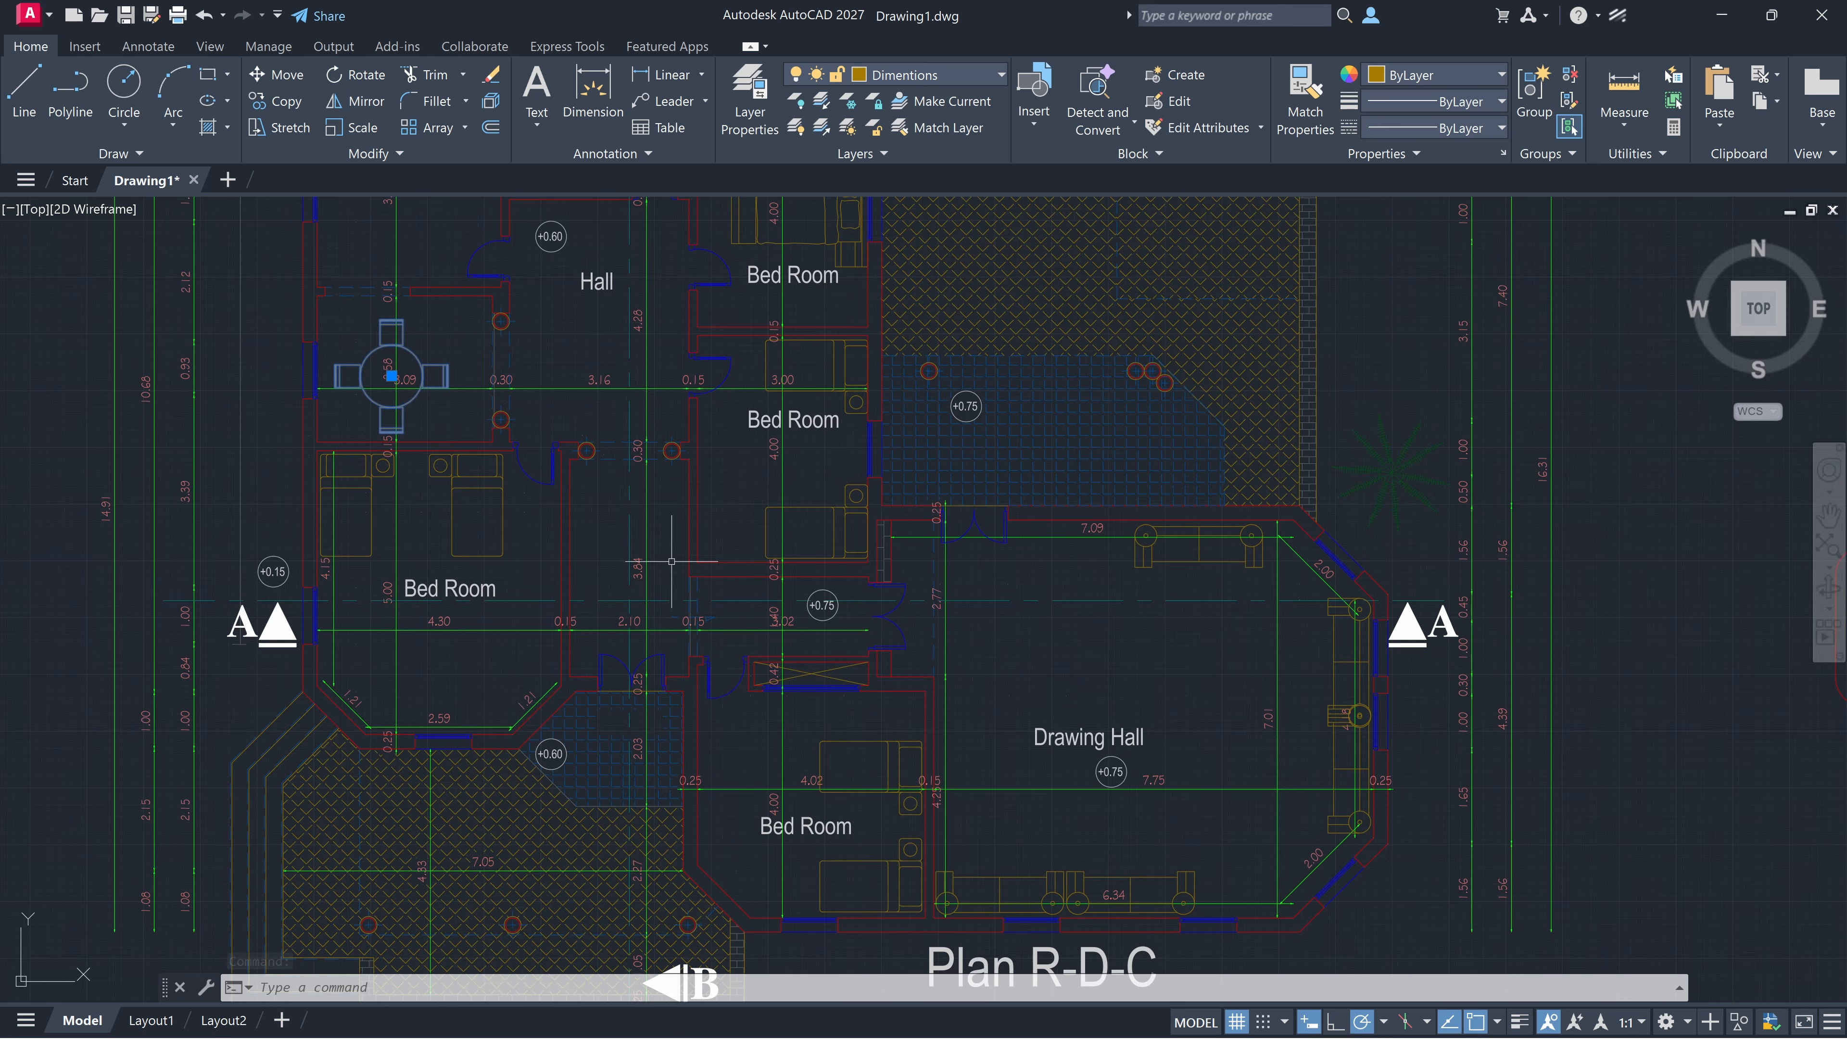
click(525, 457)
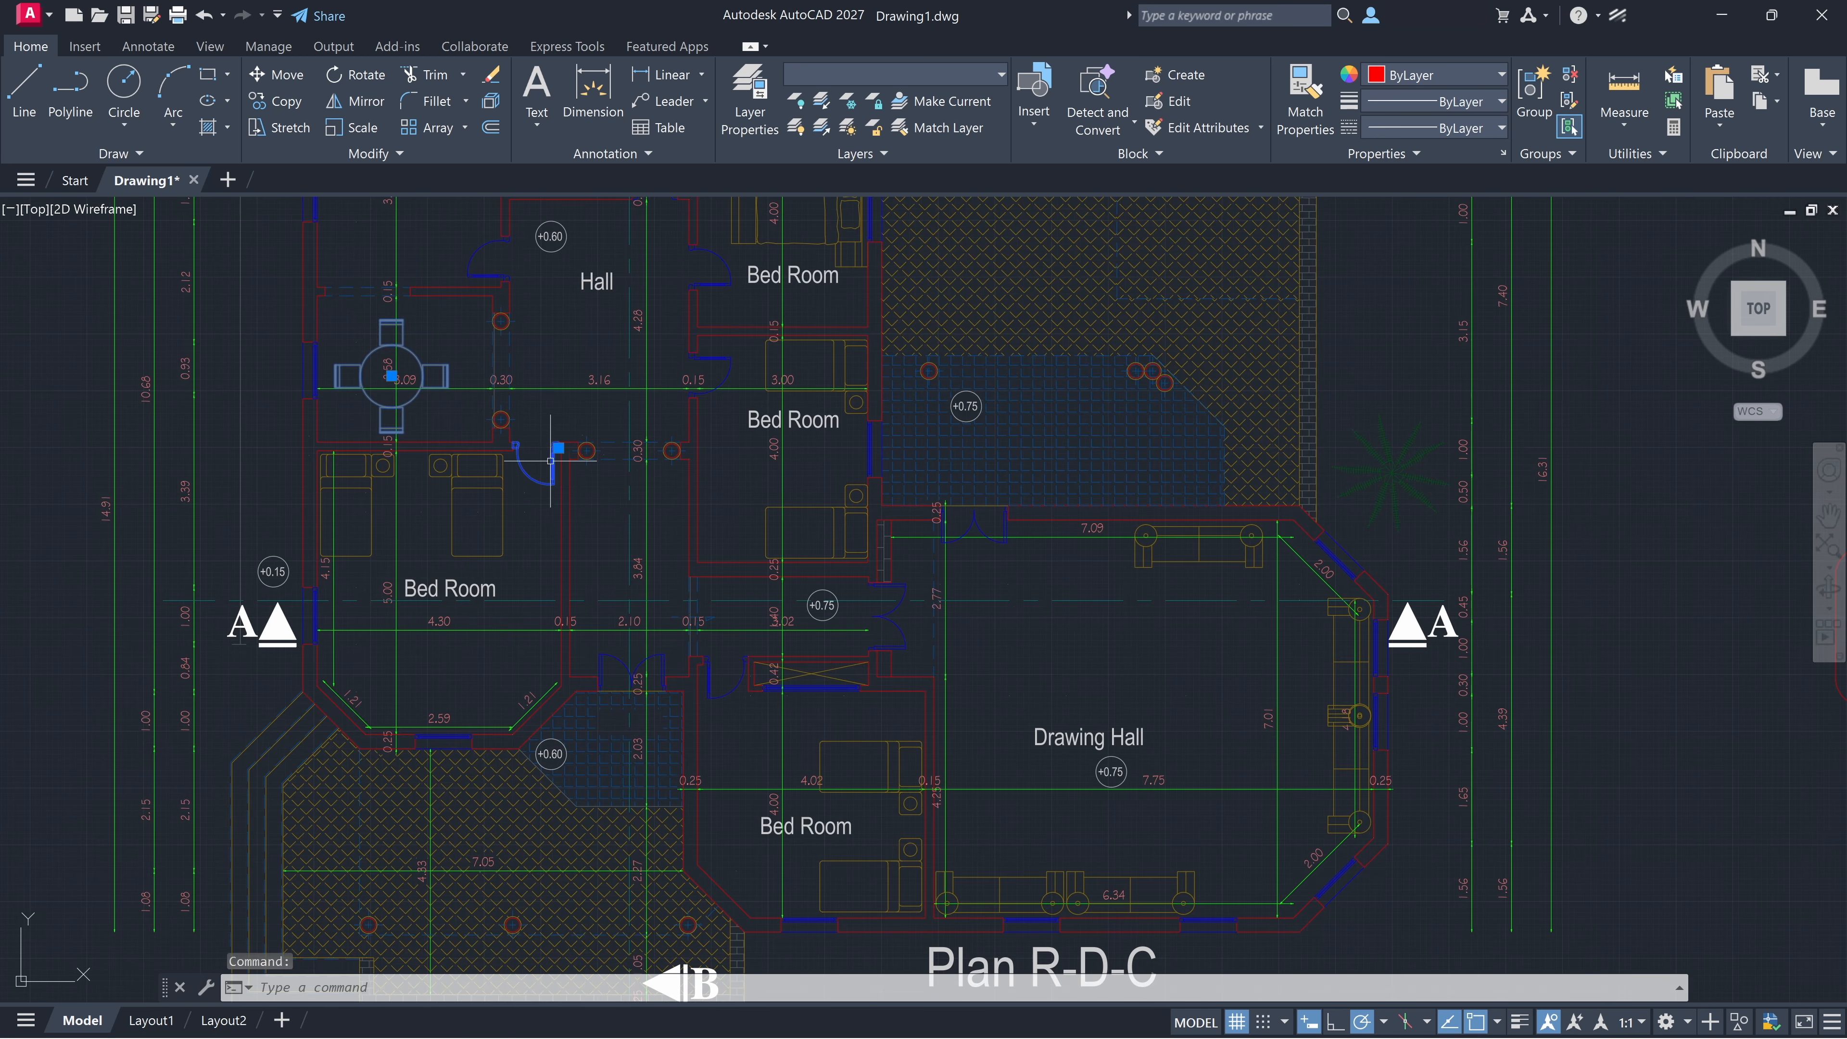
scroll(531, 447, up, 4)
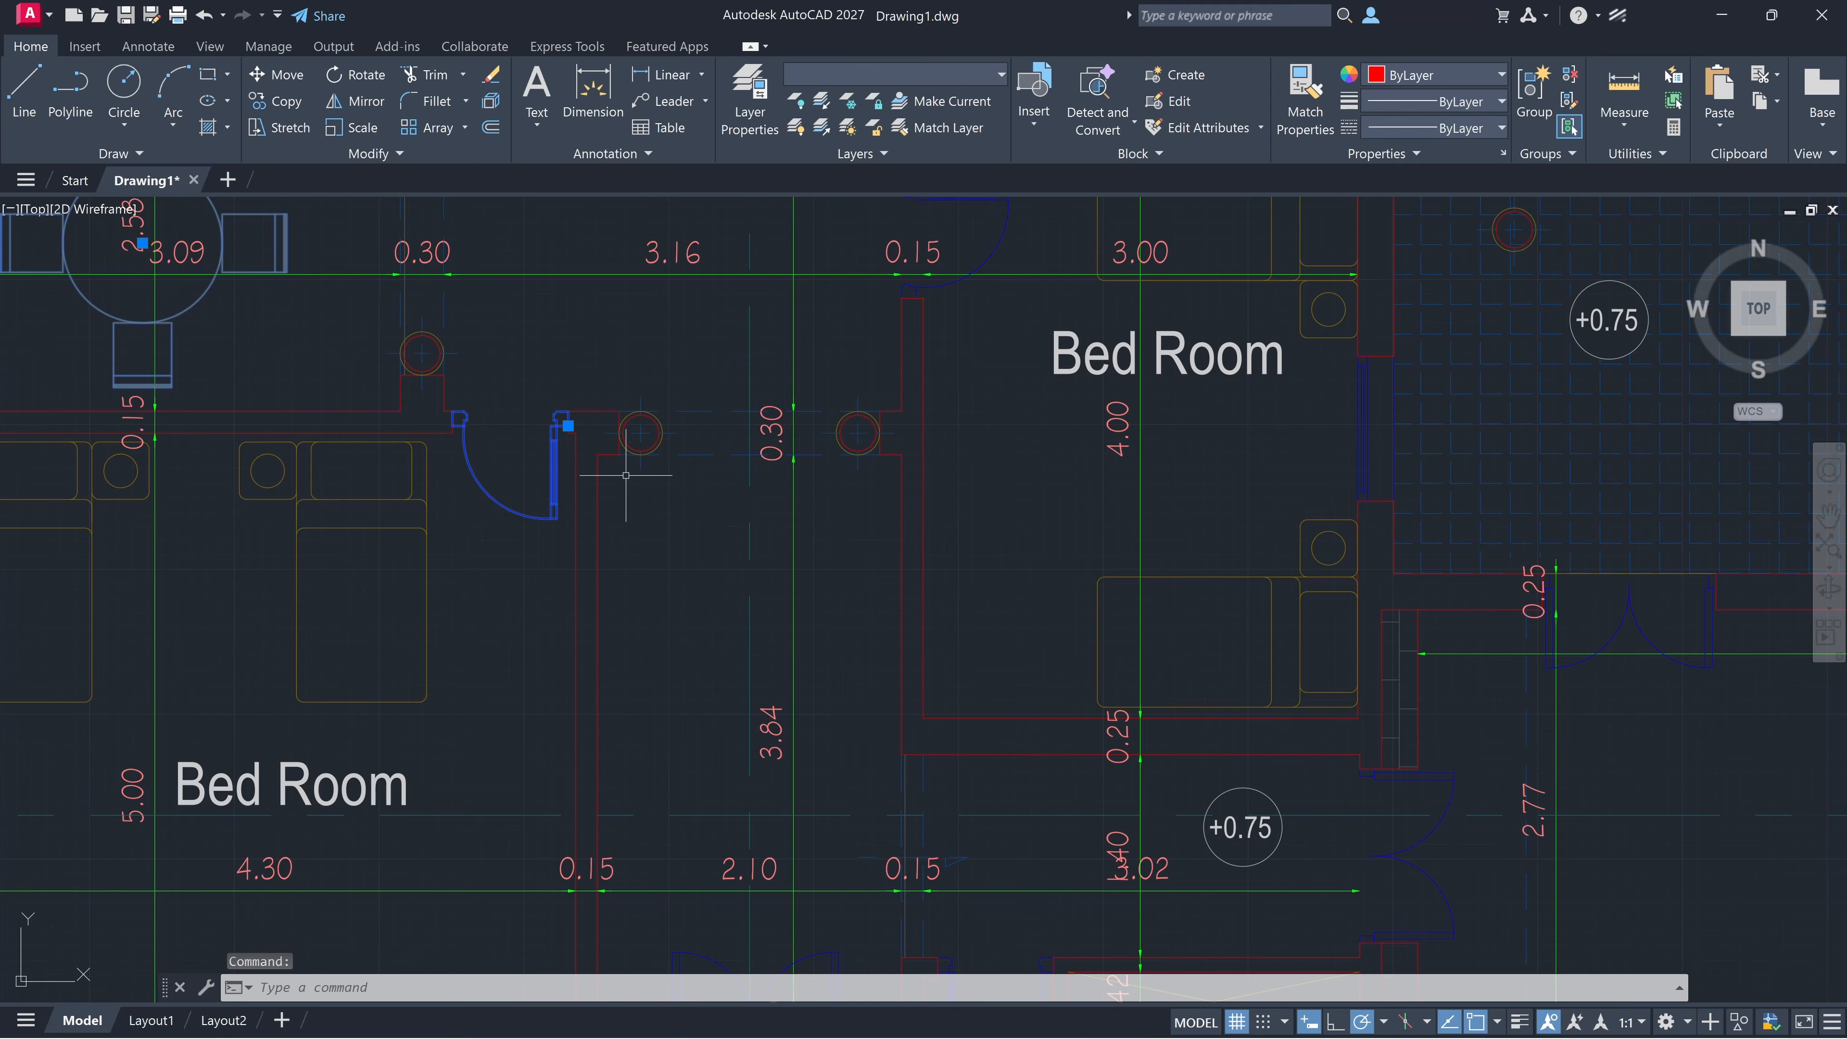
scroll(625, 475, down, 4)
click(874, 547)
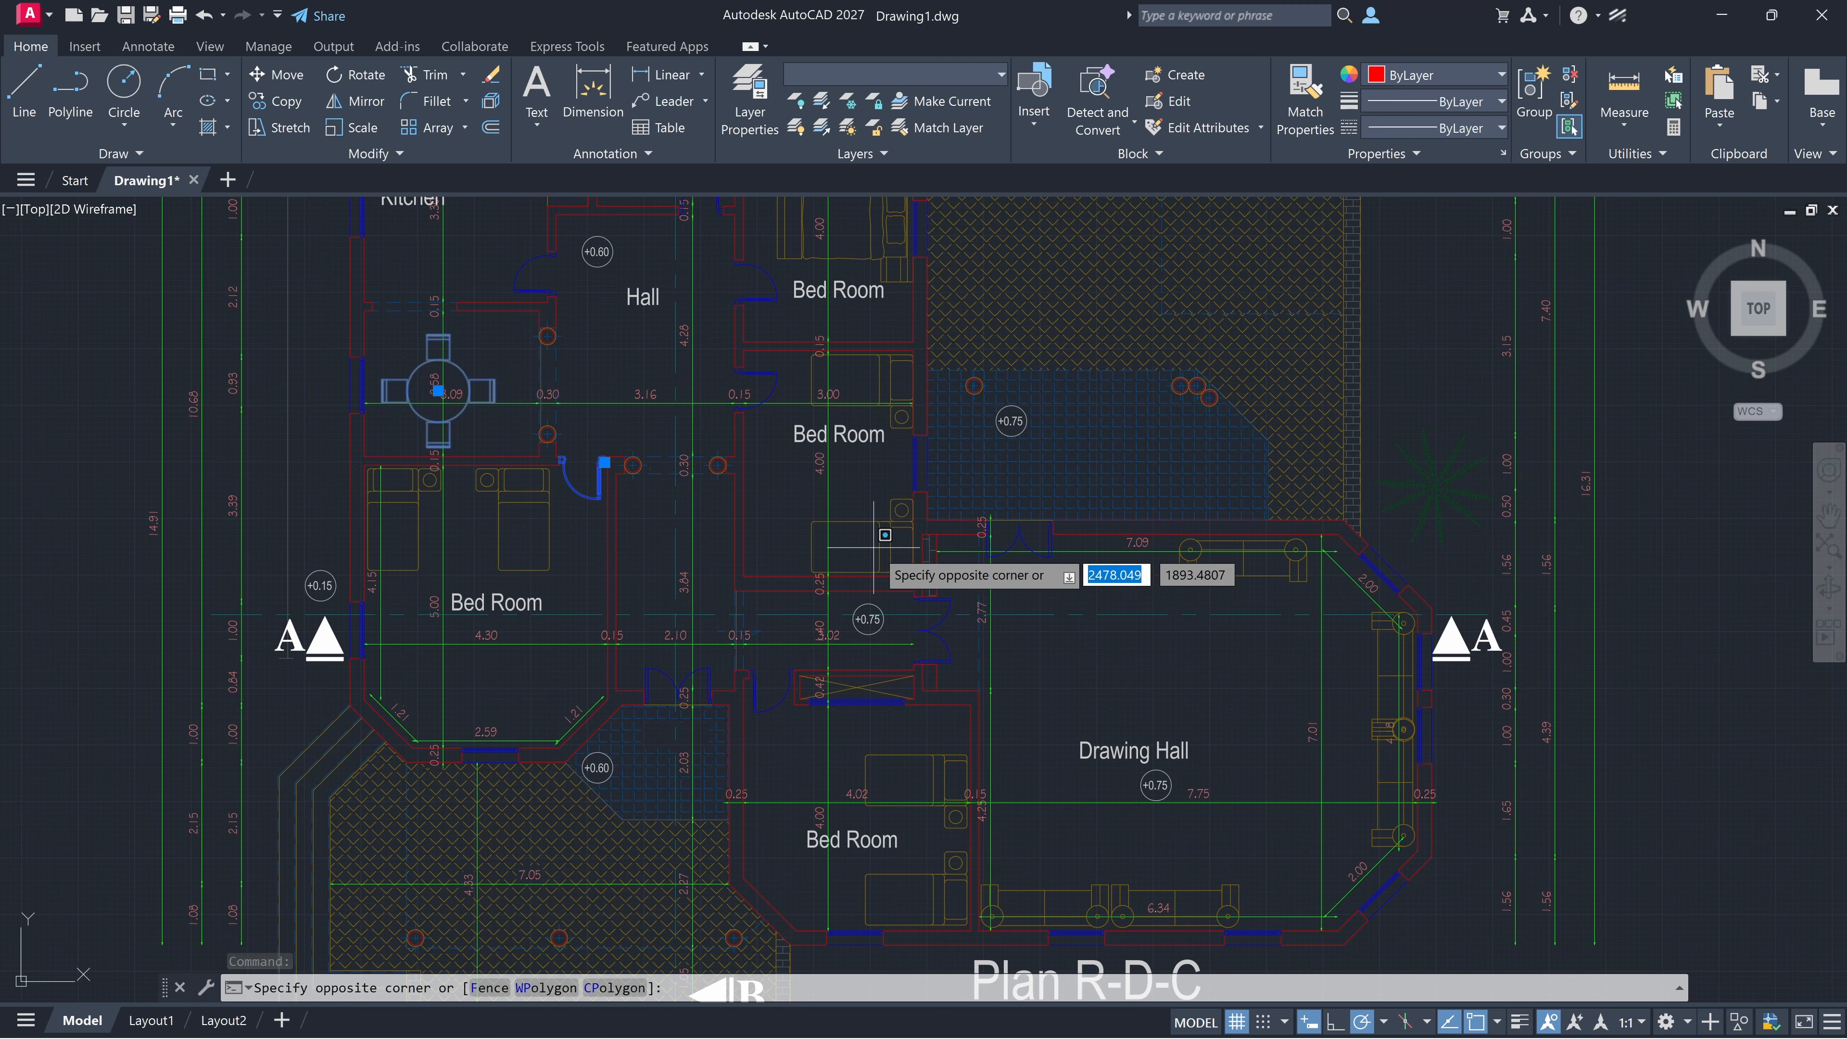
click(873, 547)
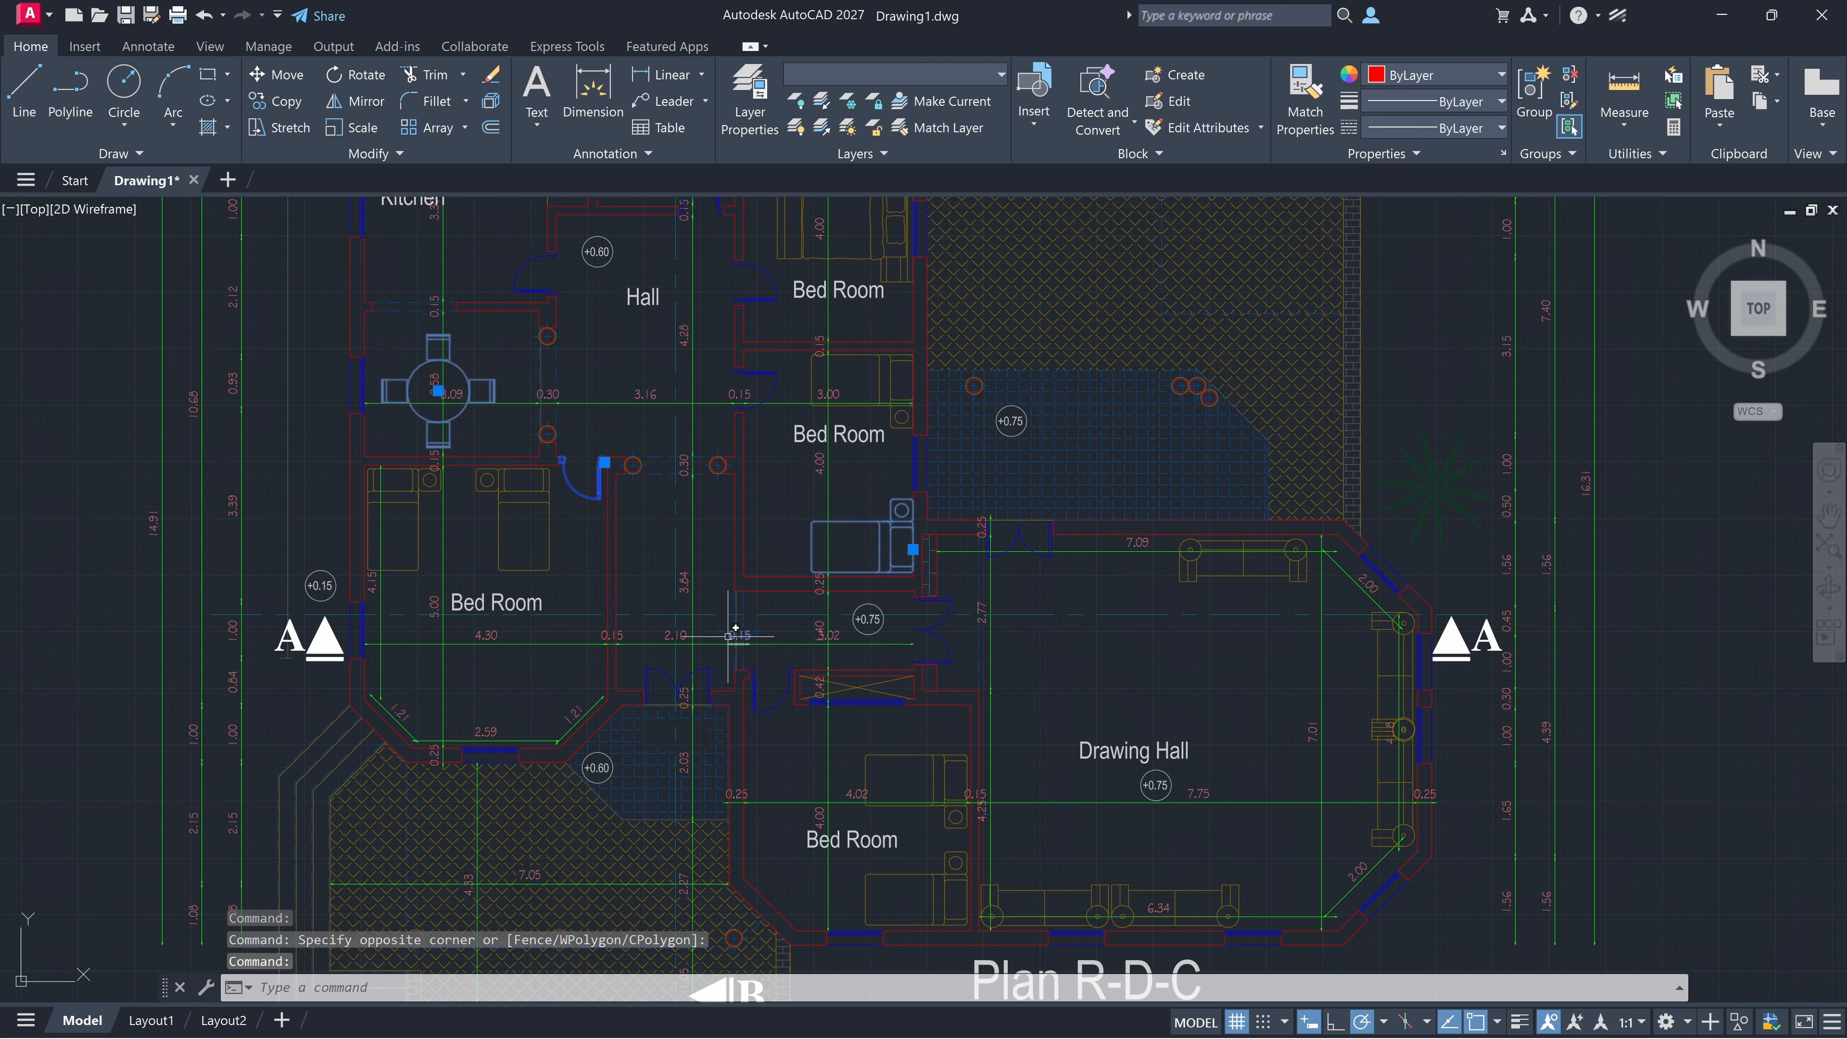
Add the bed nearest the door in the left-hand Bed Room to the selection, and cancel the whole selection
click(511, 535)
scroll(509, 538, down, 2)
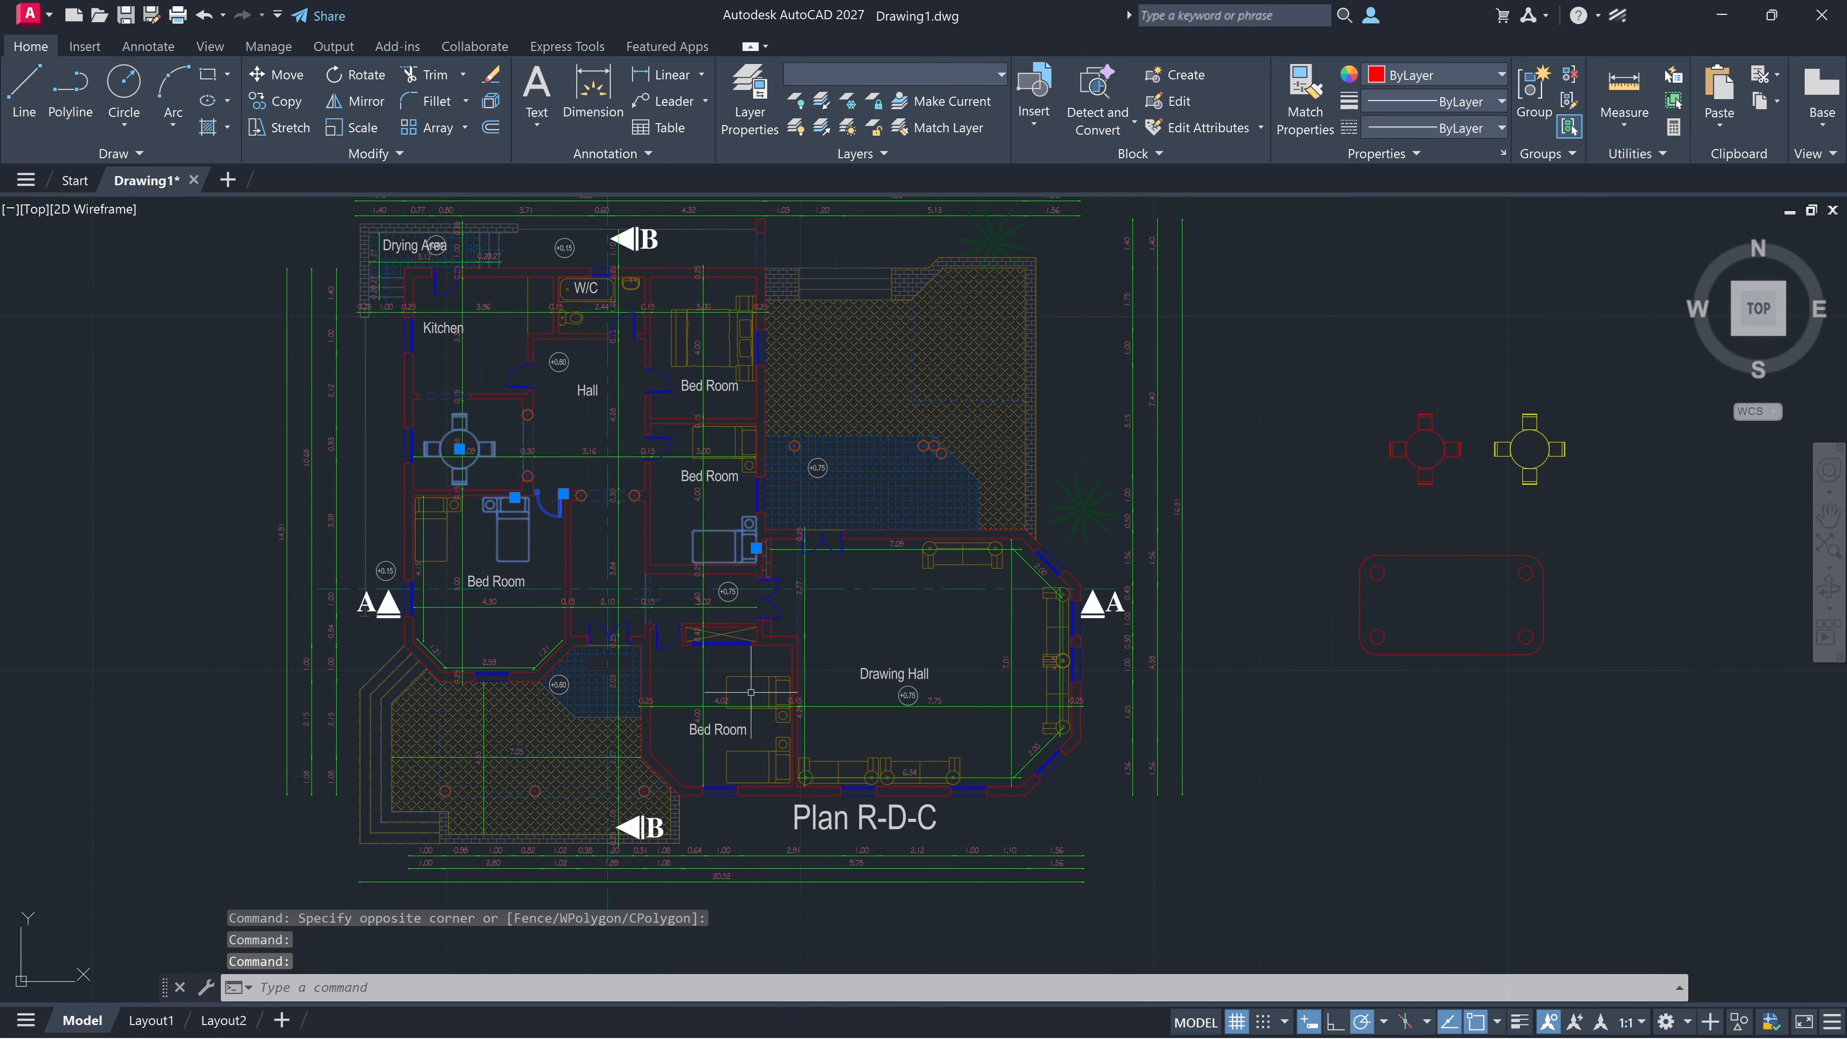
key(Escape)
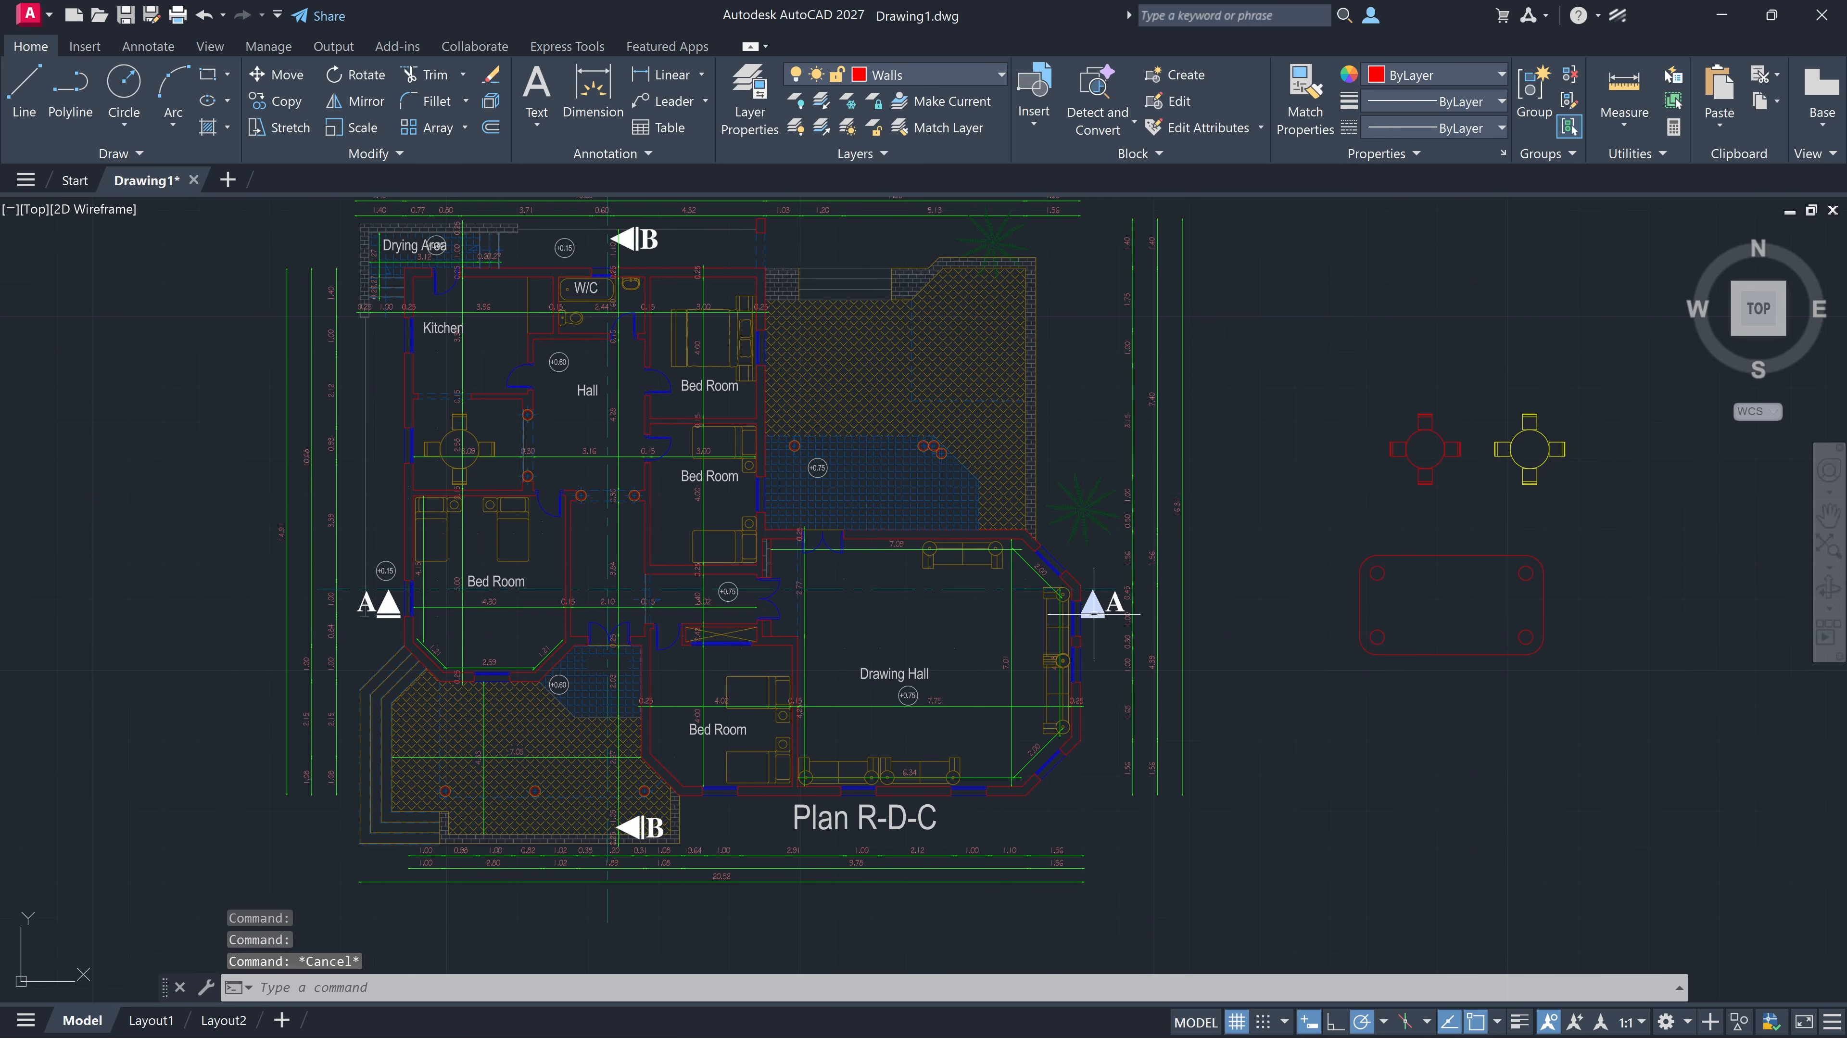
Move the yellow round table with chairs up and to the right, using its centre as the base point
scroll(1541, 465, up, 4)
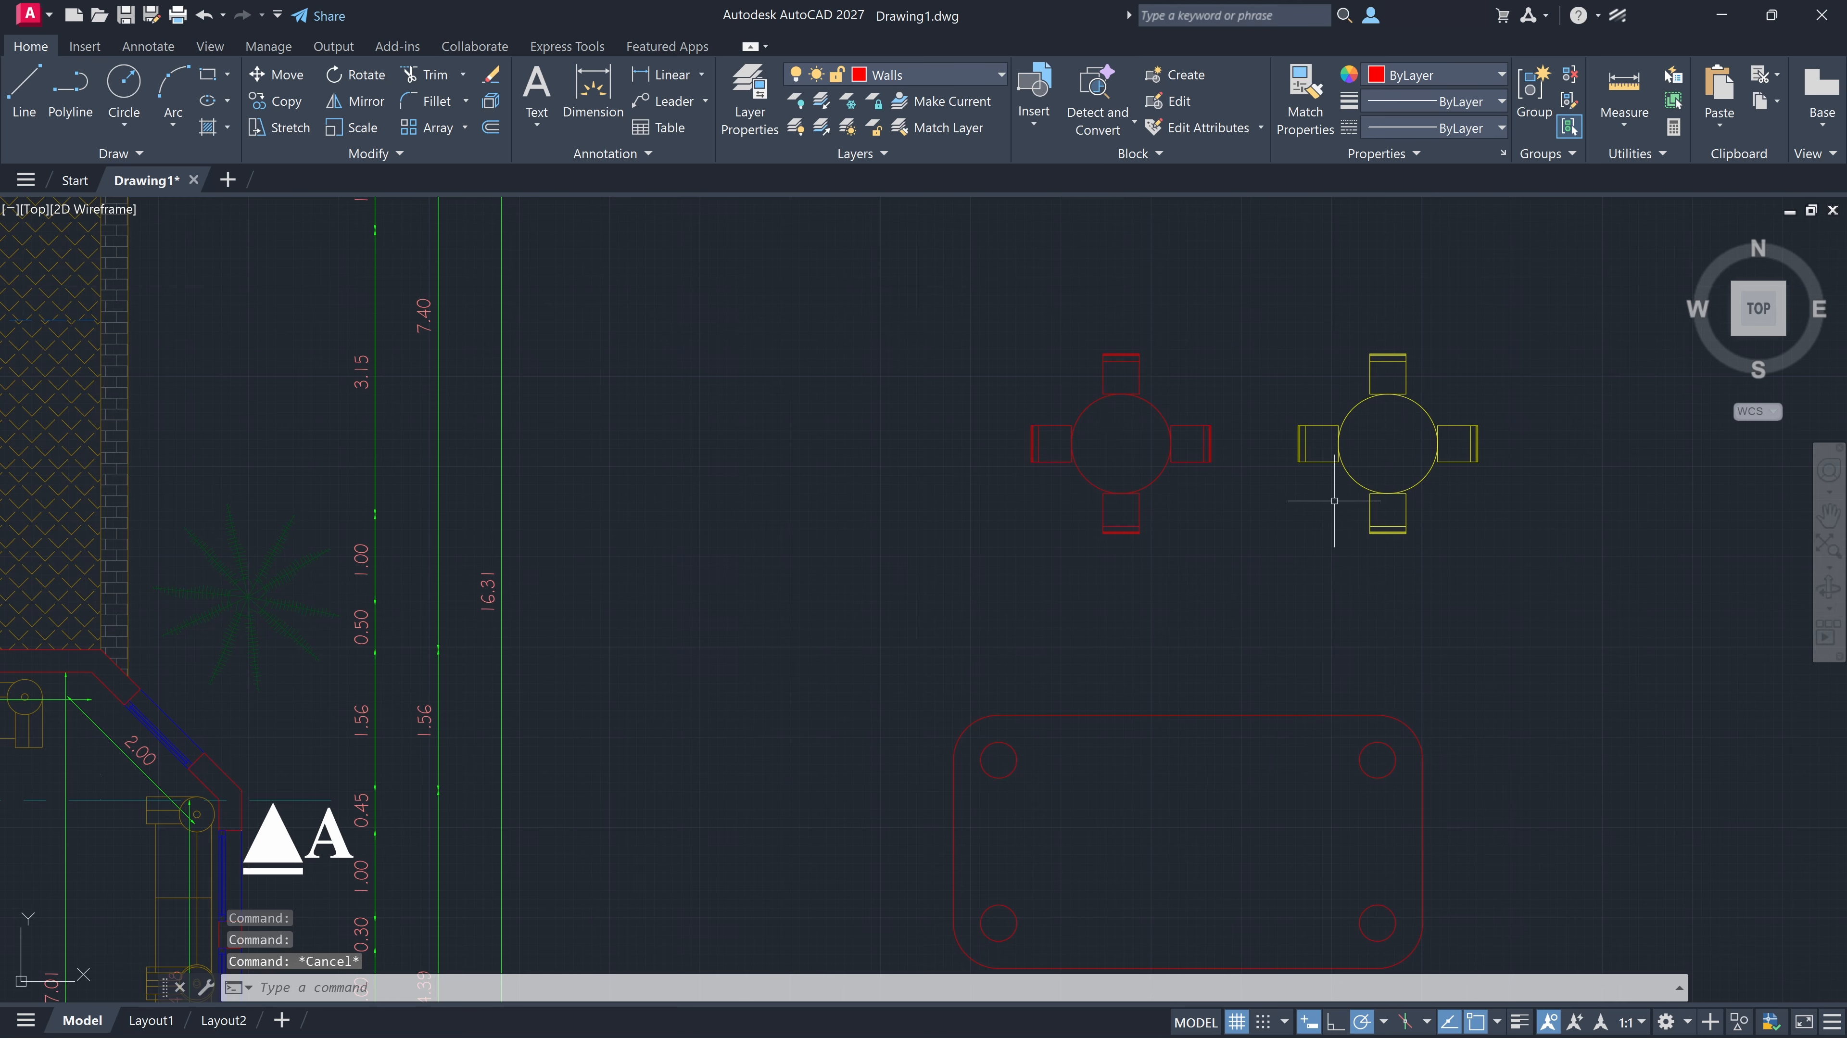
scroll(1334, 501, up, 4)
click(1328, 413)
scroll(1047, 586, down, 4)
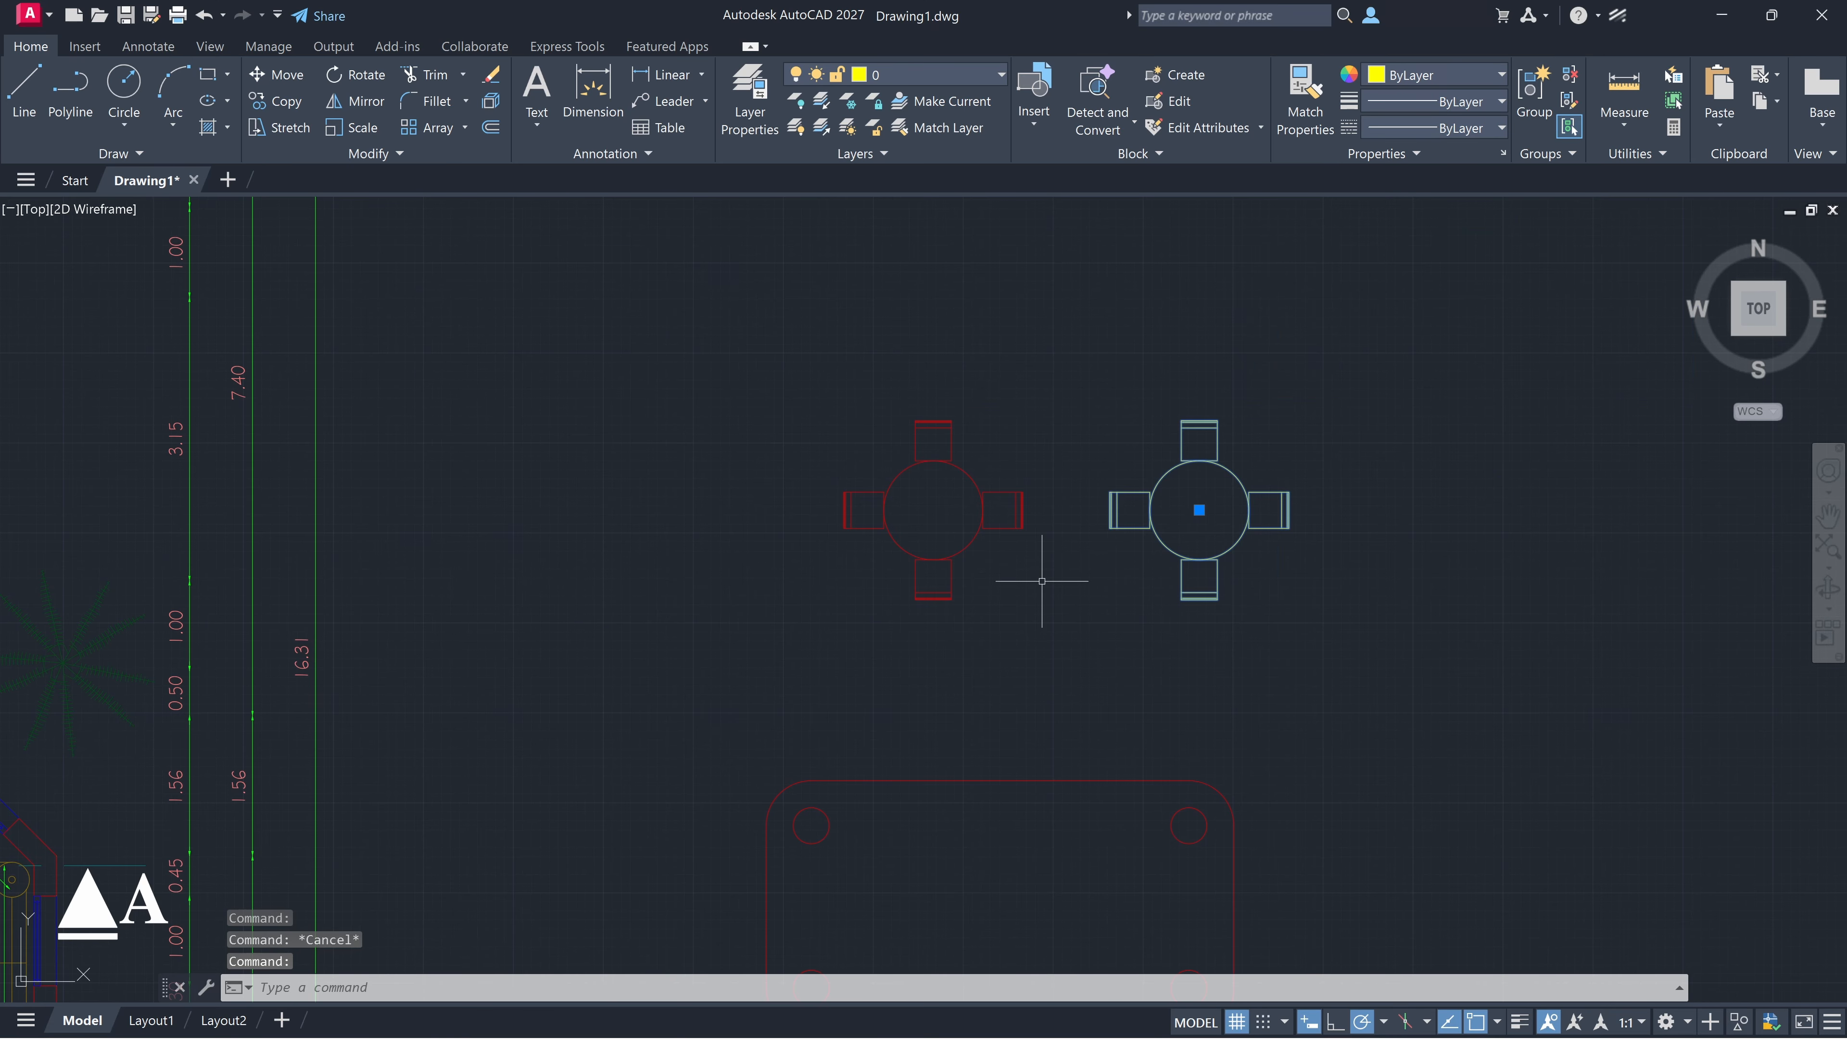
text(m)
key(Return)
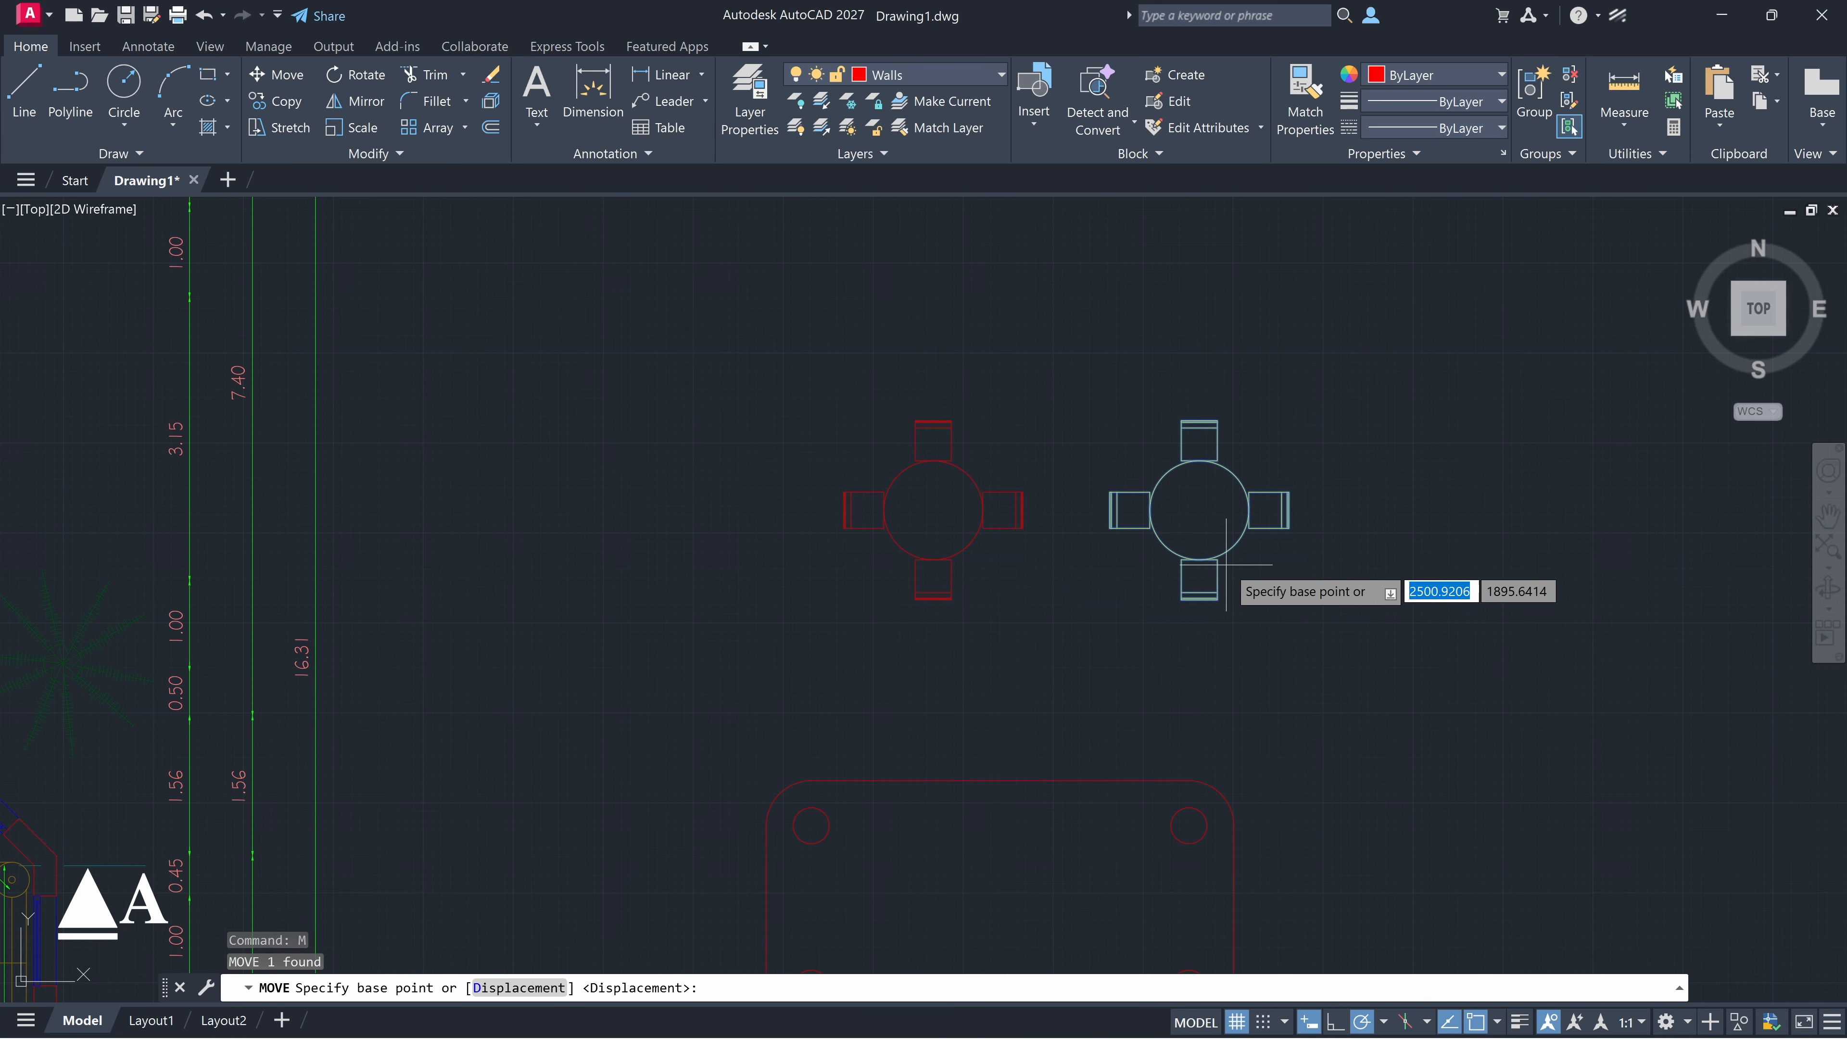
click(1199, 509)
click(1331, 454)
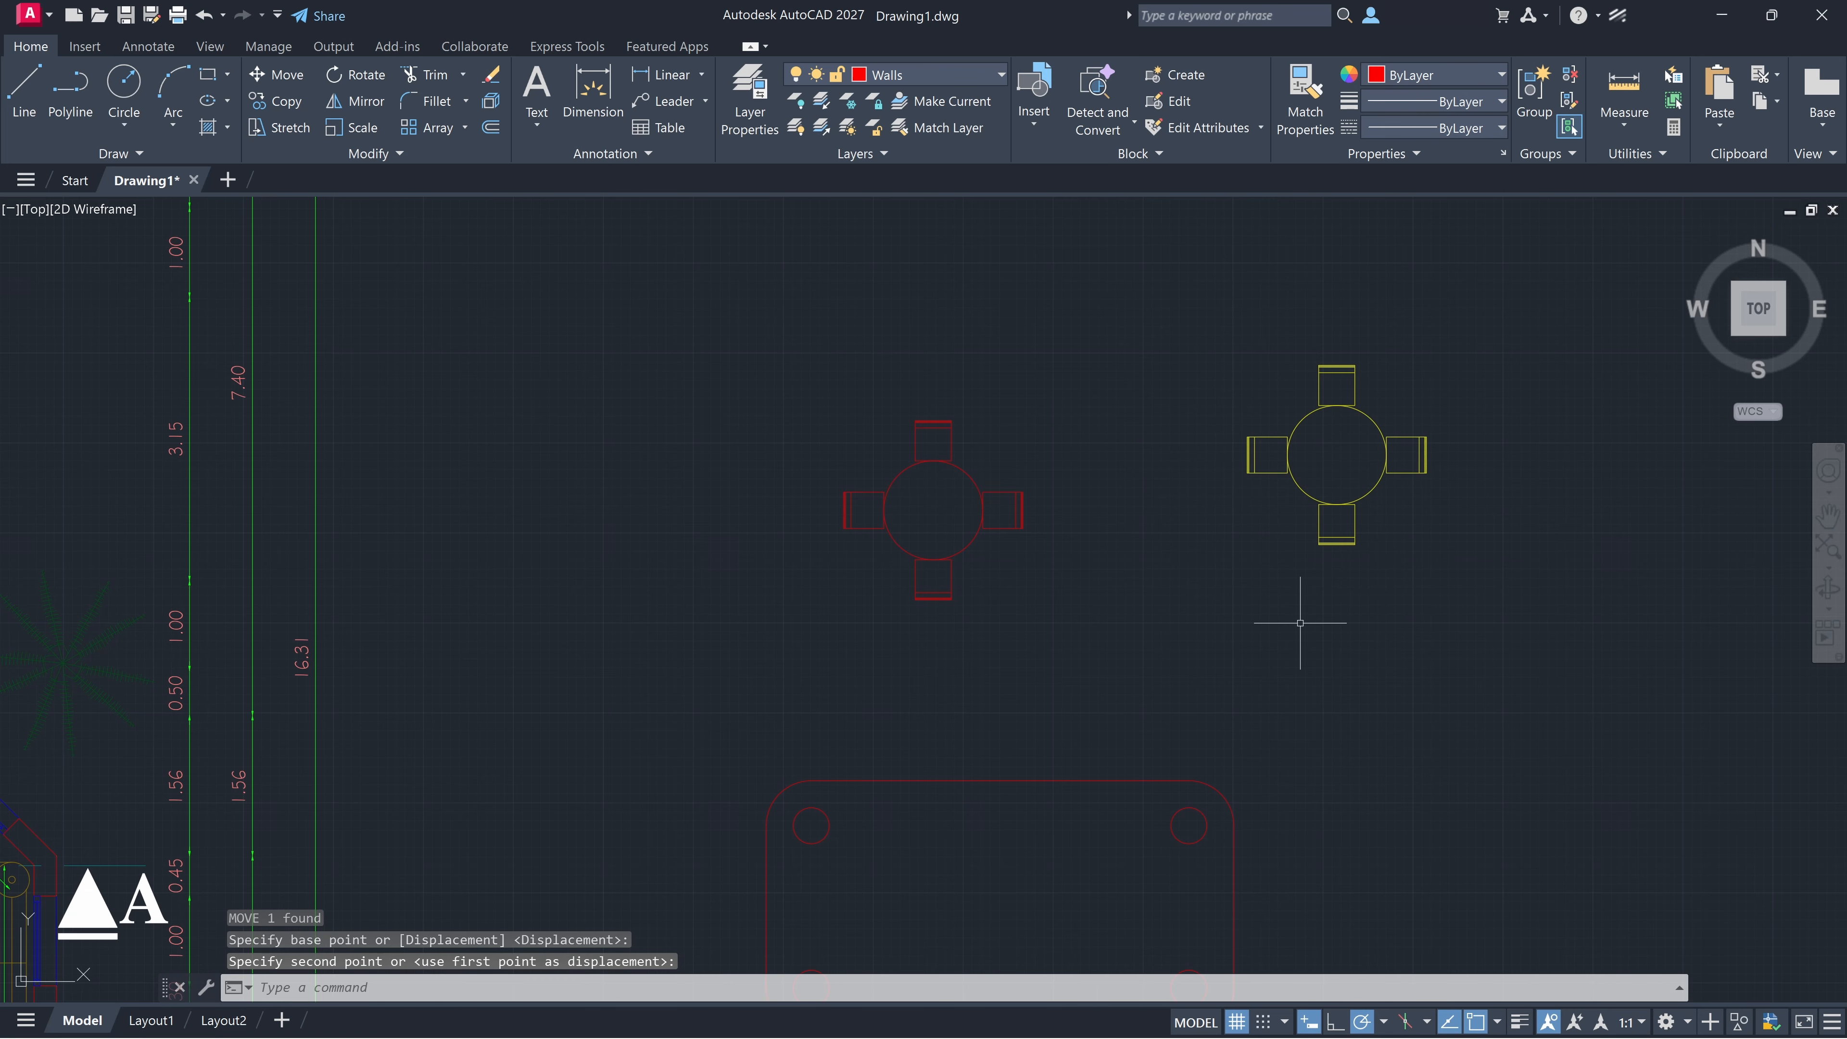
key(Escape)
Select the upper-left circle and the rounded rectangle outline one at a time, cancelling each selection
mouse_move(1300, 622)
middle_down()
mouse_move(1328, 598)
mouse_move(1188, 597)
mouse_move(1174, 578)
middle_up()
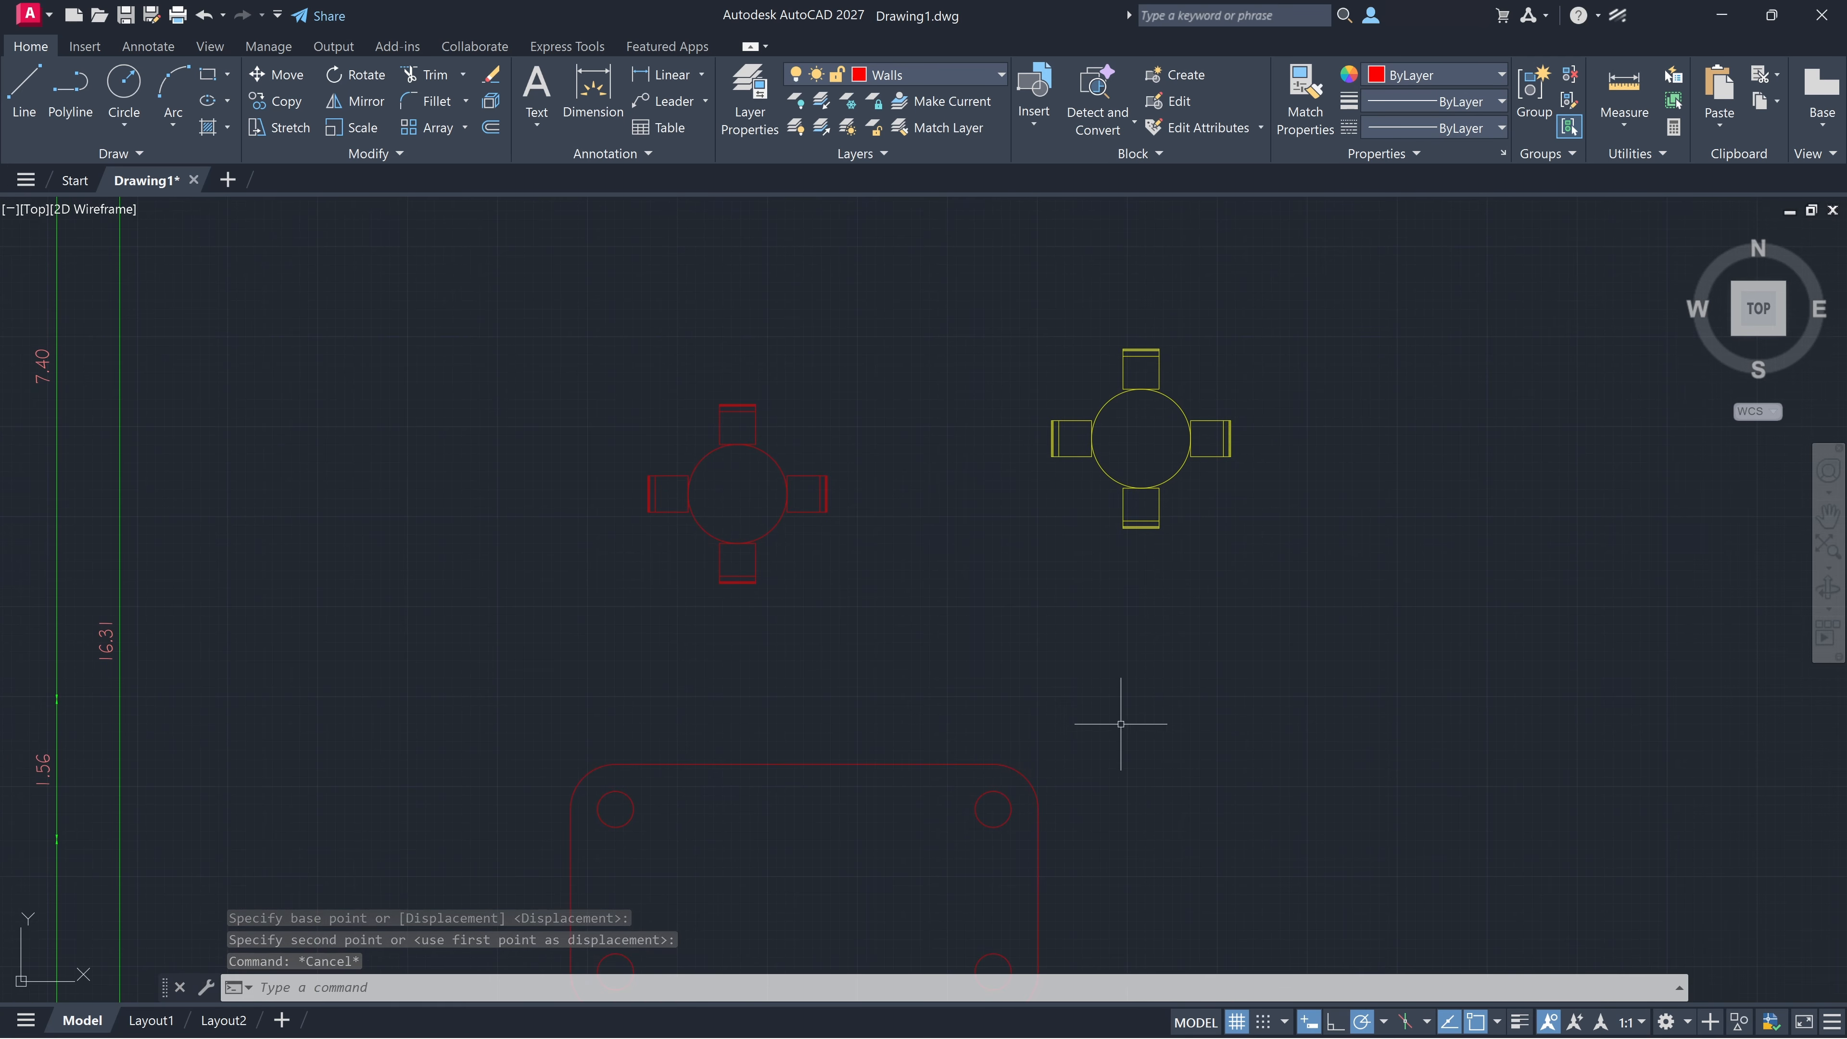
middle_drag(1114, 729, 1183, 549)
scroll(765, 632, up, 2)
scroll(764, 632, up, 2)
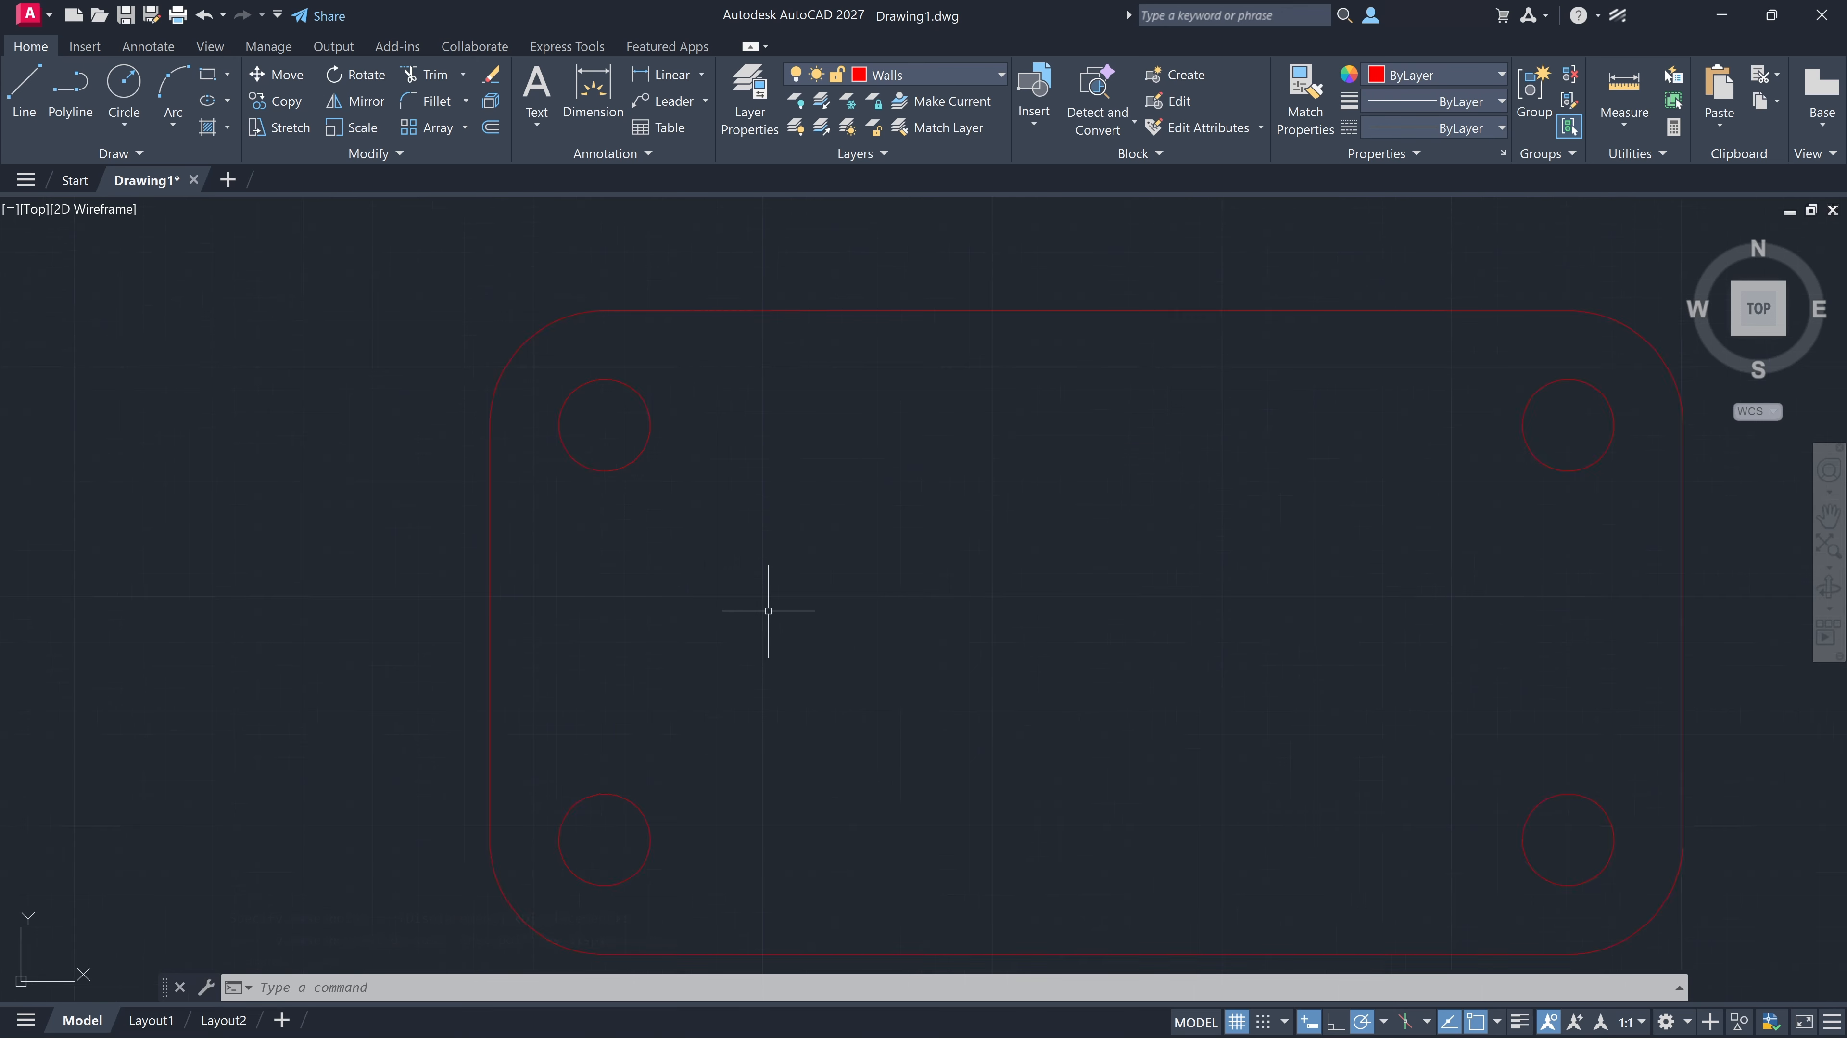
middle_drag(915, 745, 890, 675)
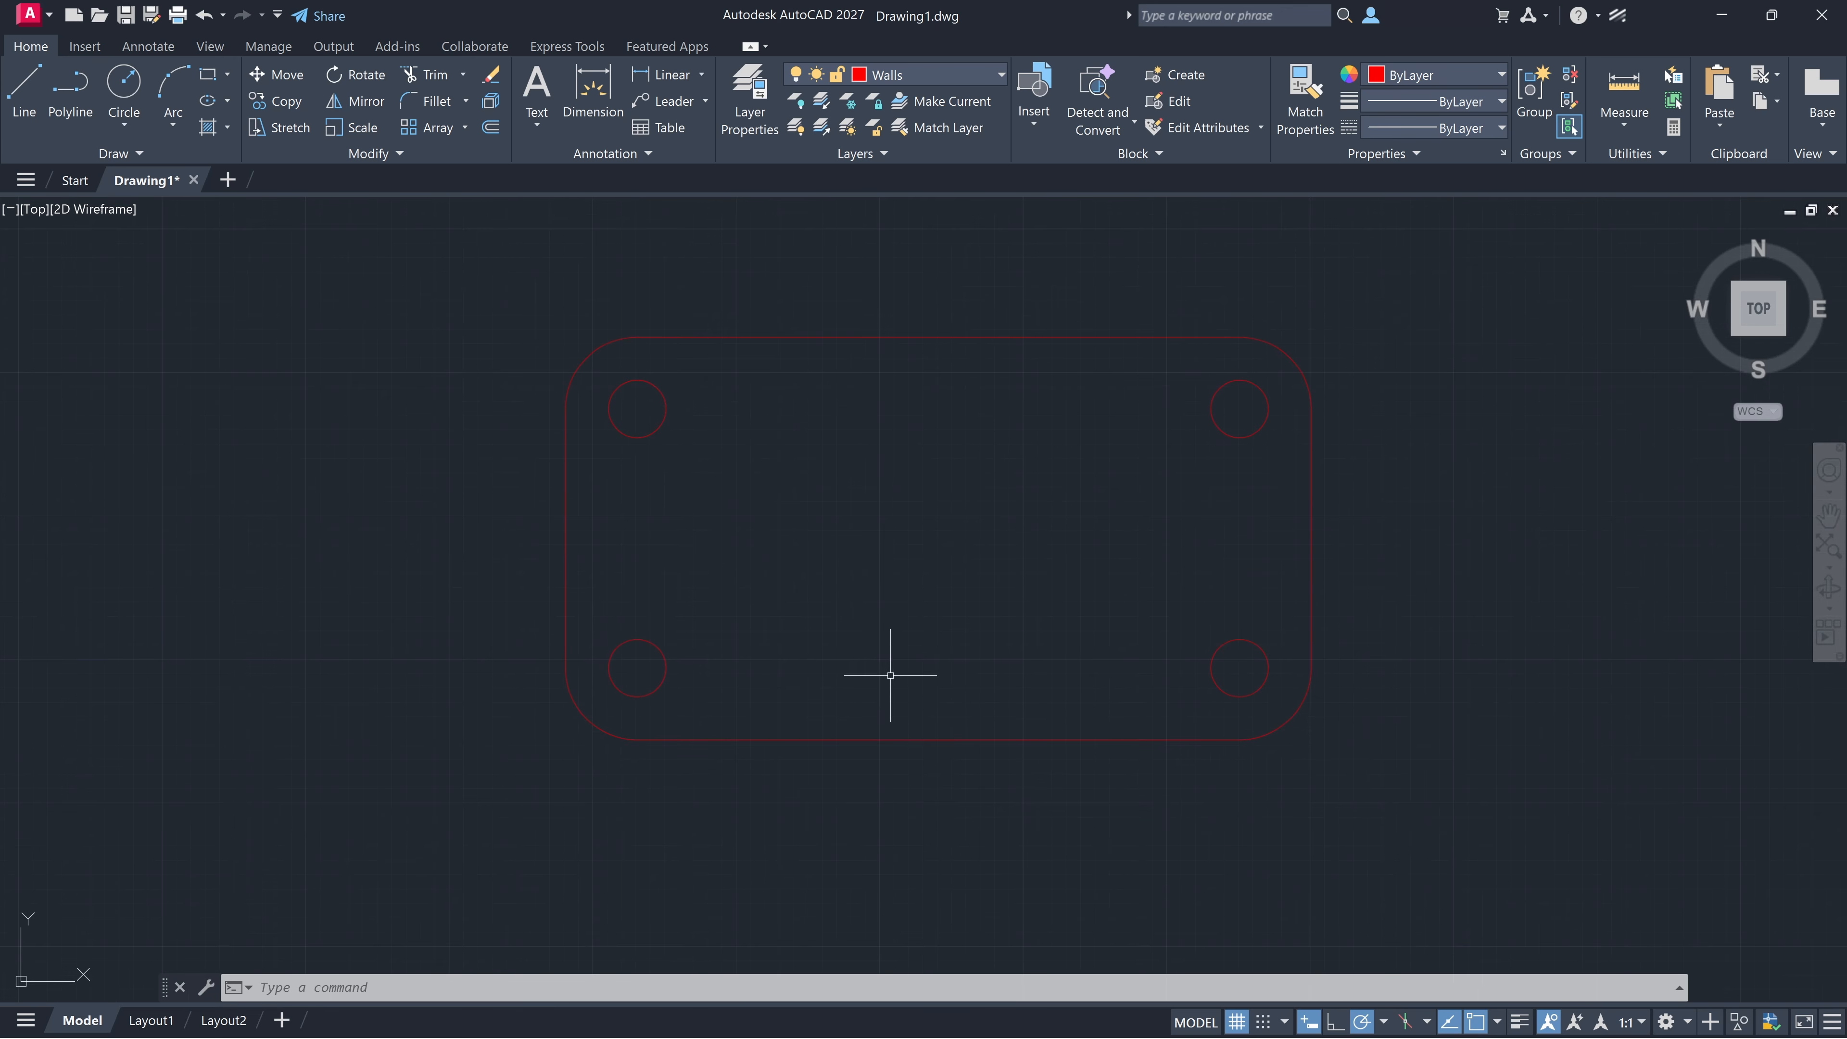
click(662, 425)
key(Escape)
click(856, 336)
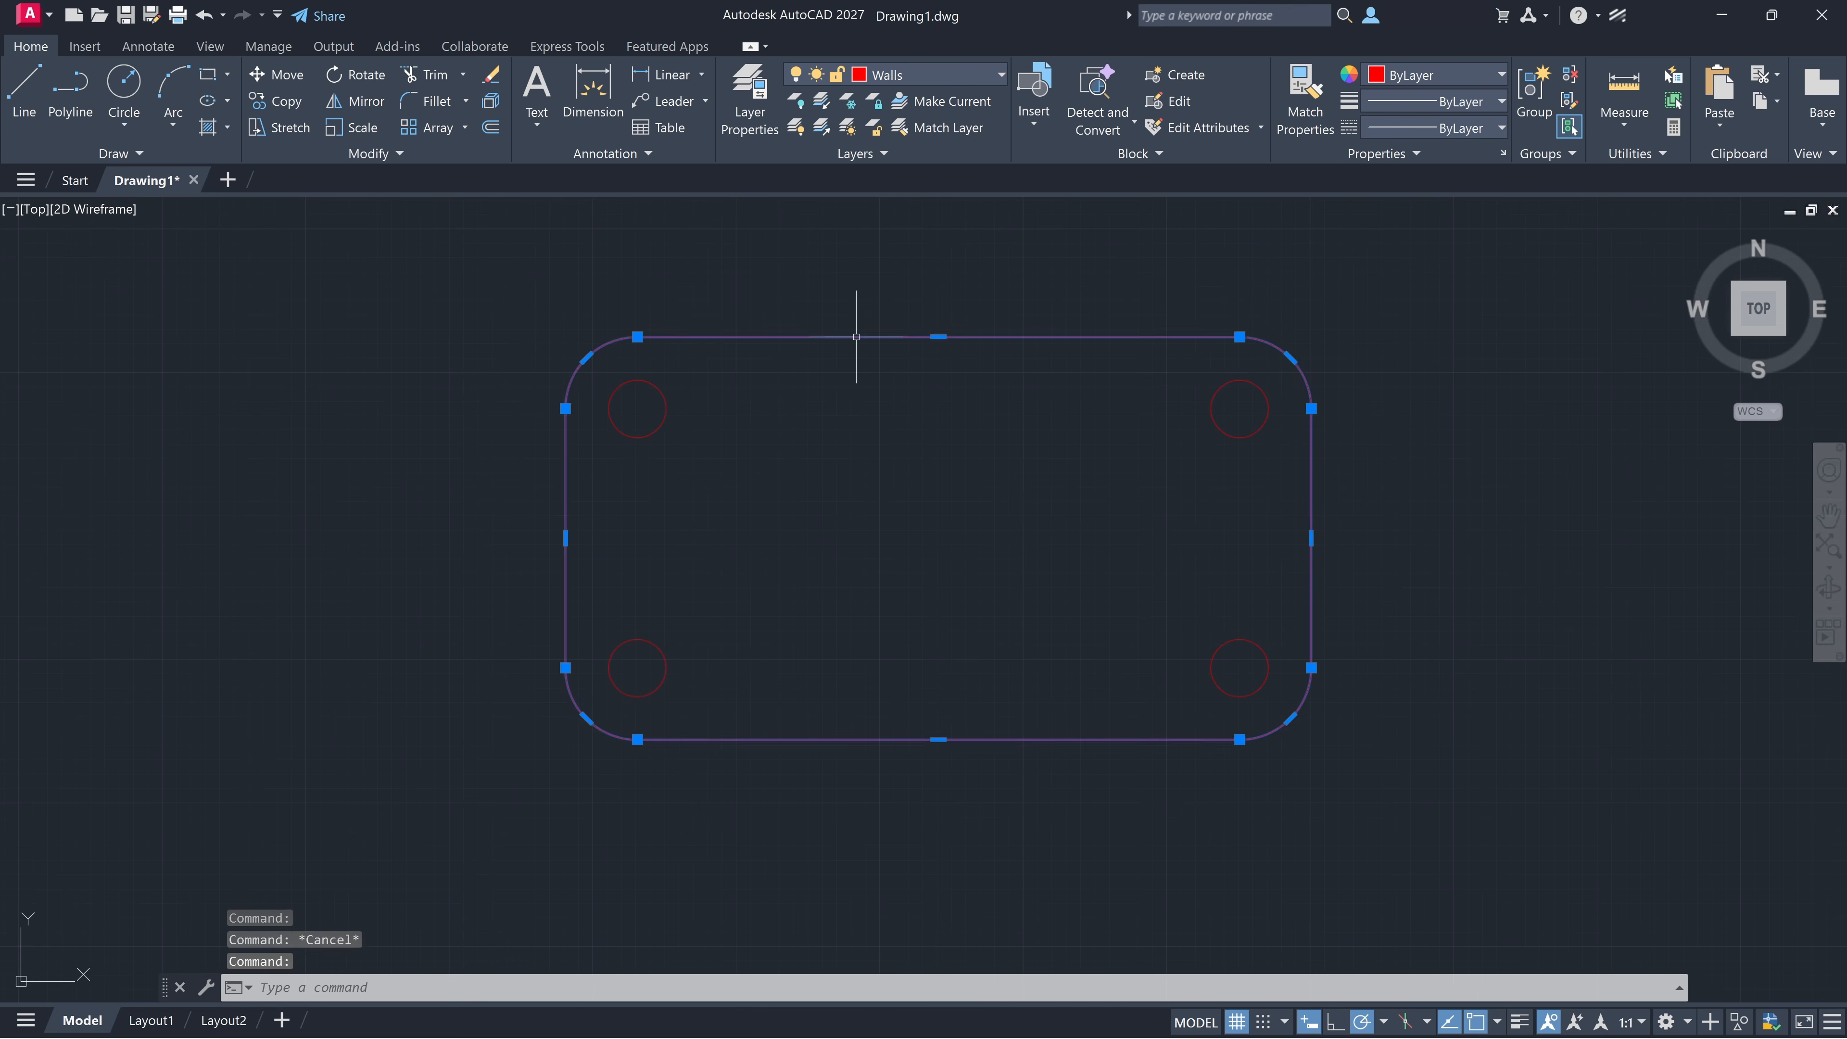
key(Escape)
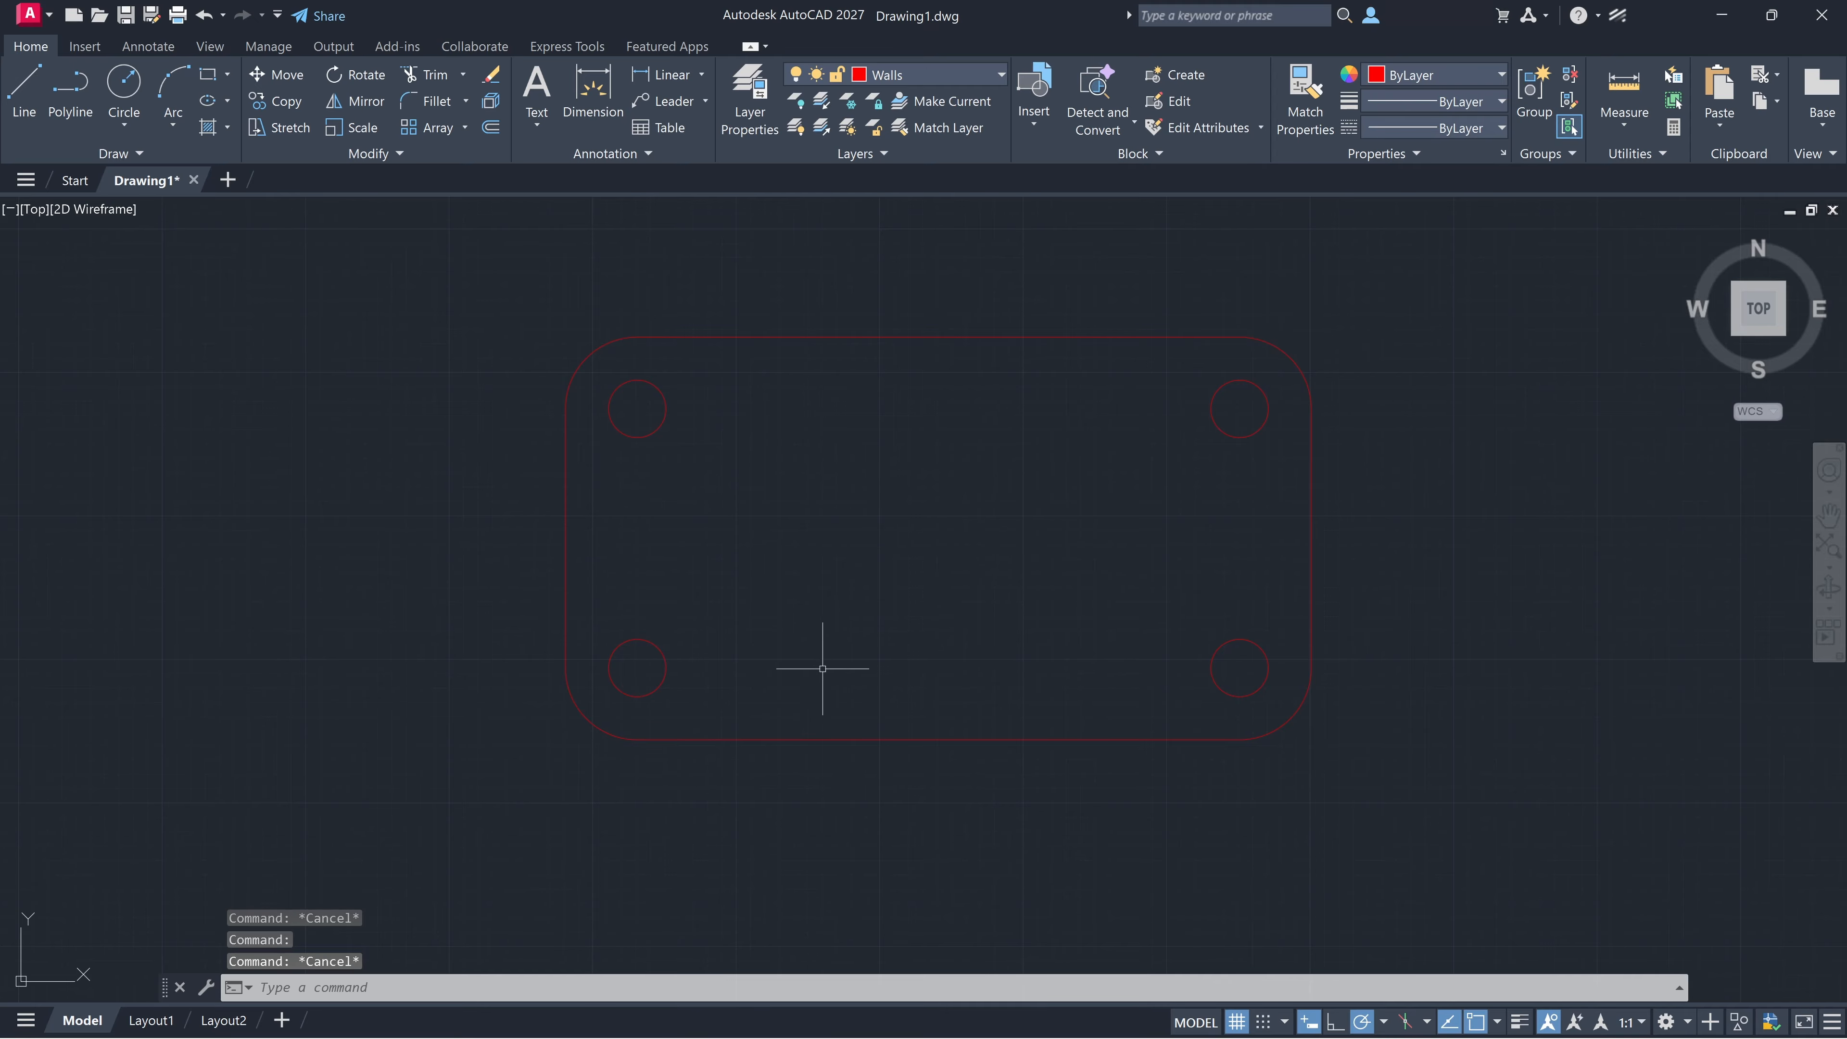
Try to move the rounded rectangle and its circles, except the lower-left one, up and to the right, and undo the move
text(m)
key(Return)
click(1118, 739)
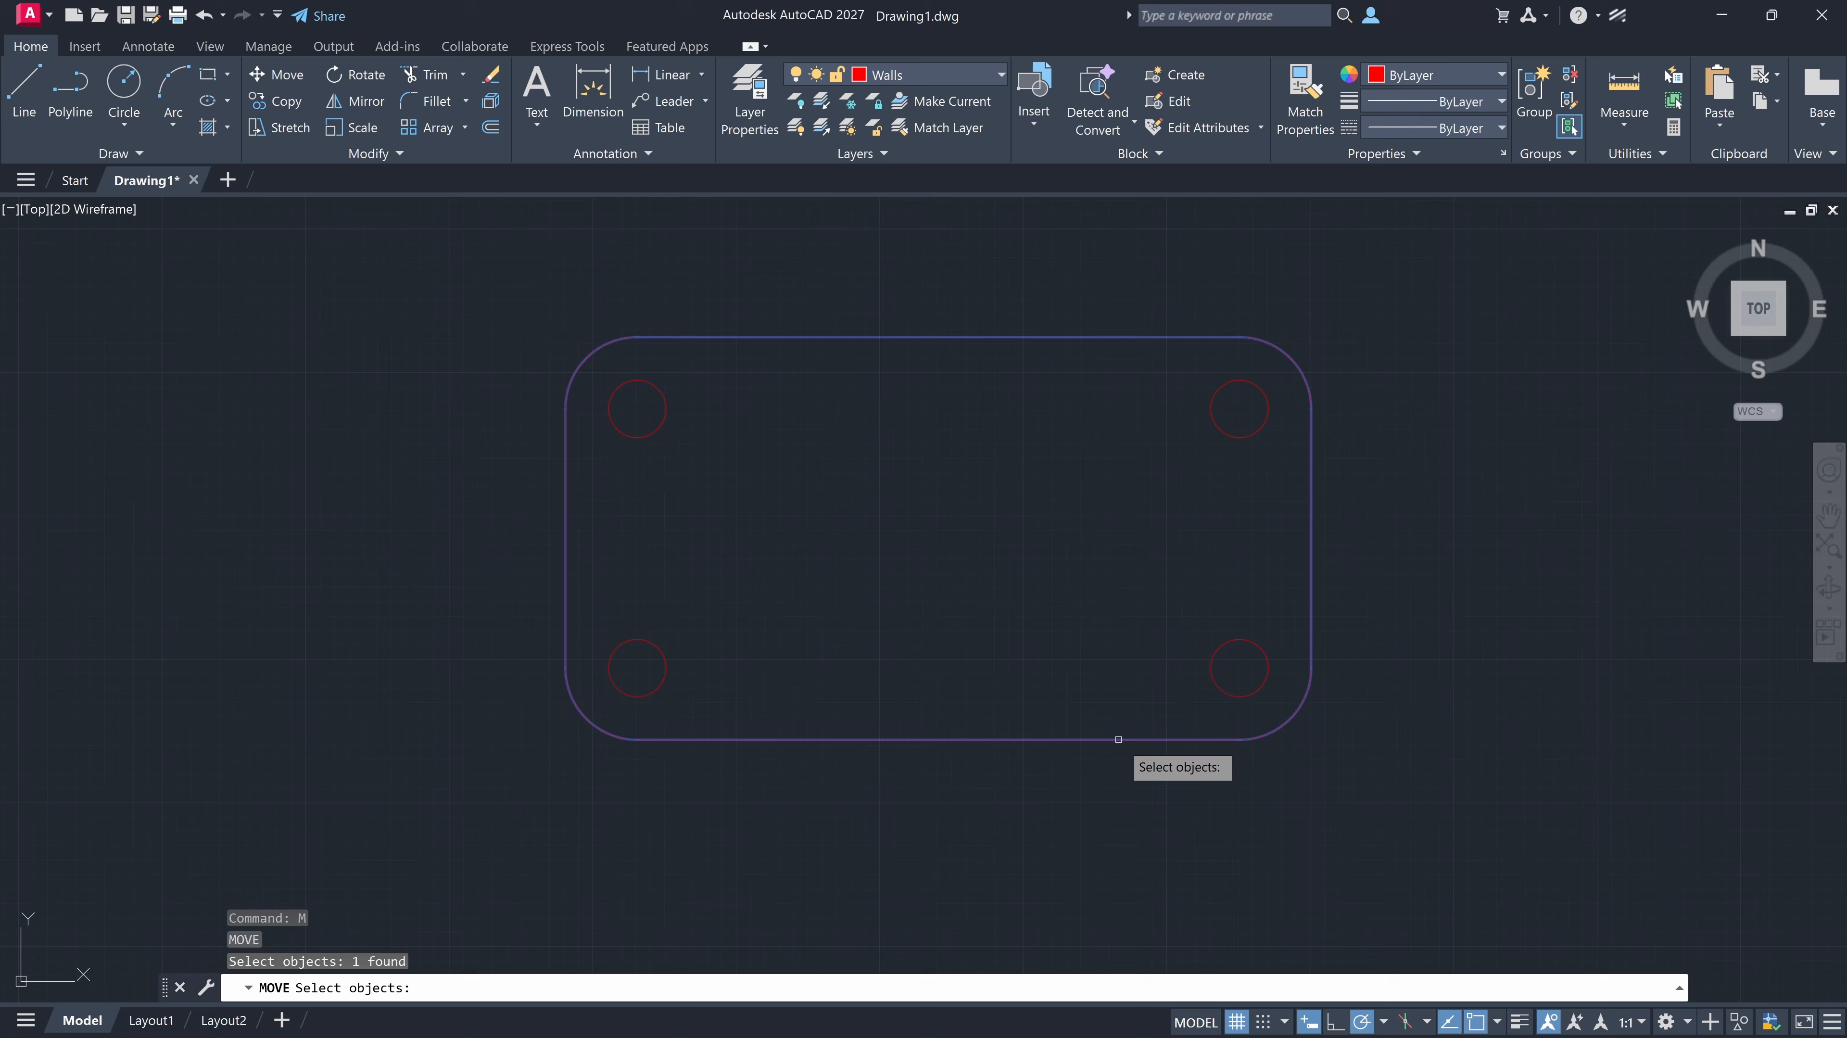
click(1214, 687)
click(1217, 432)
click(651, 424)
click(652, 433)
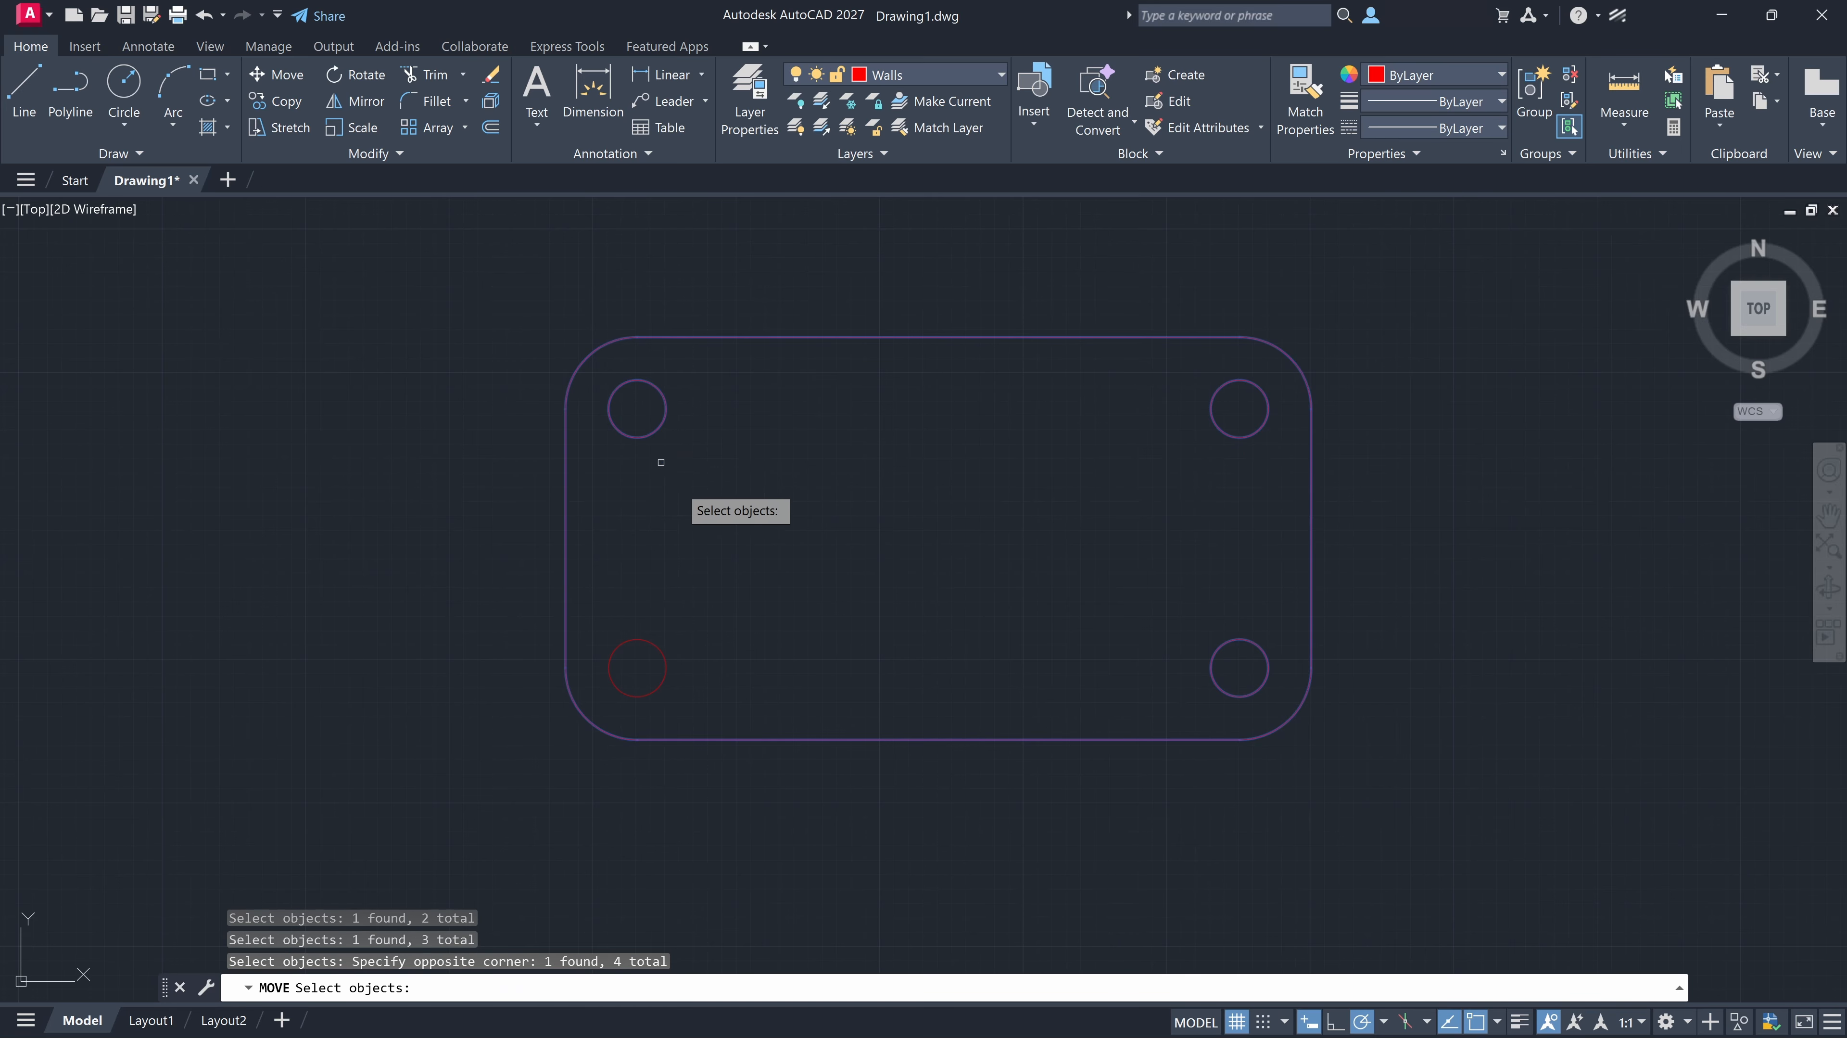
text(m)
key(Return)
key(Return)
click(916, 351)
click(1038, 258)
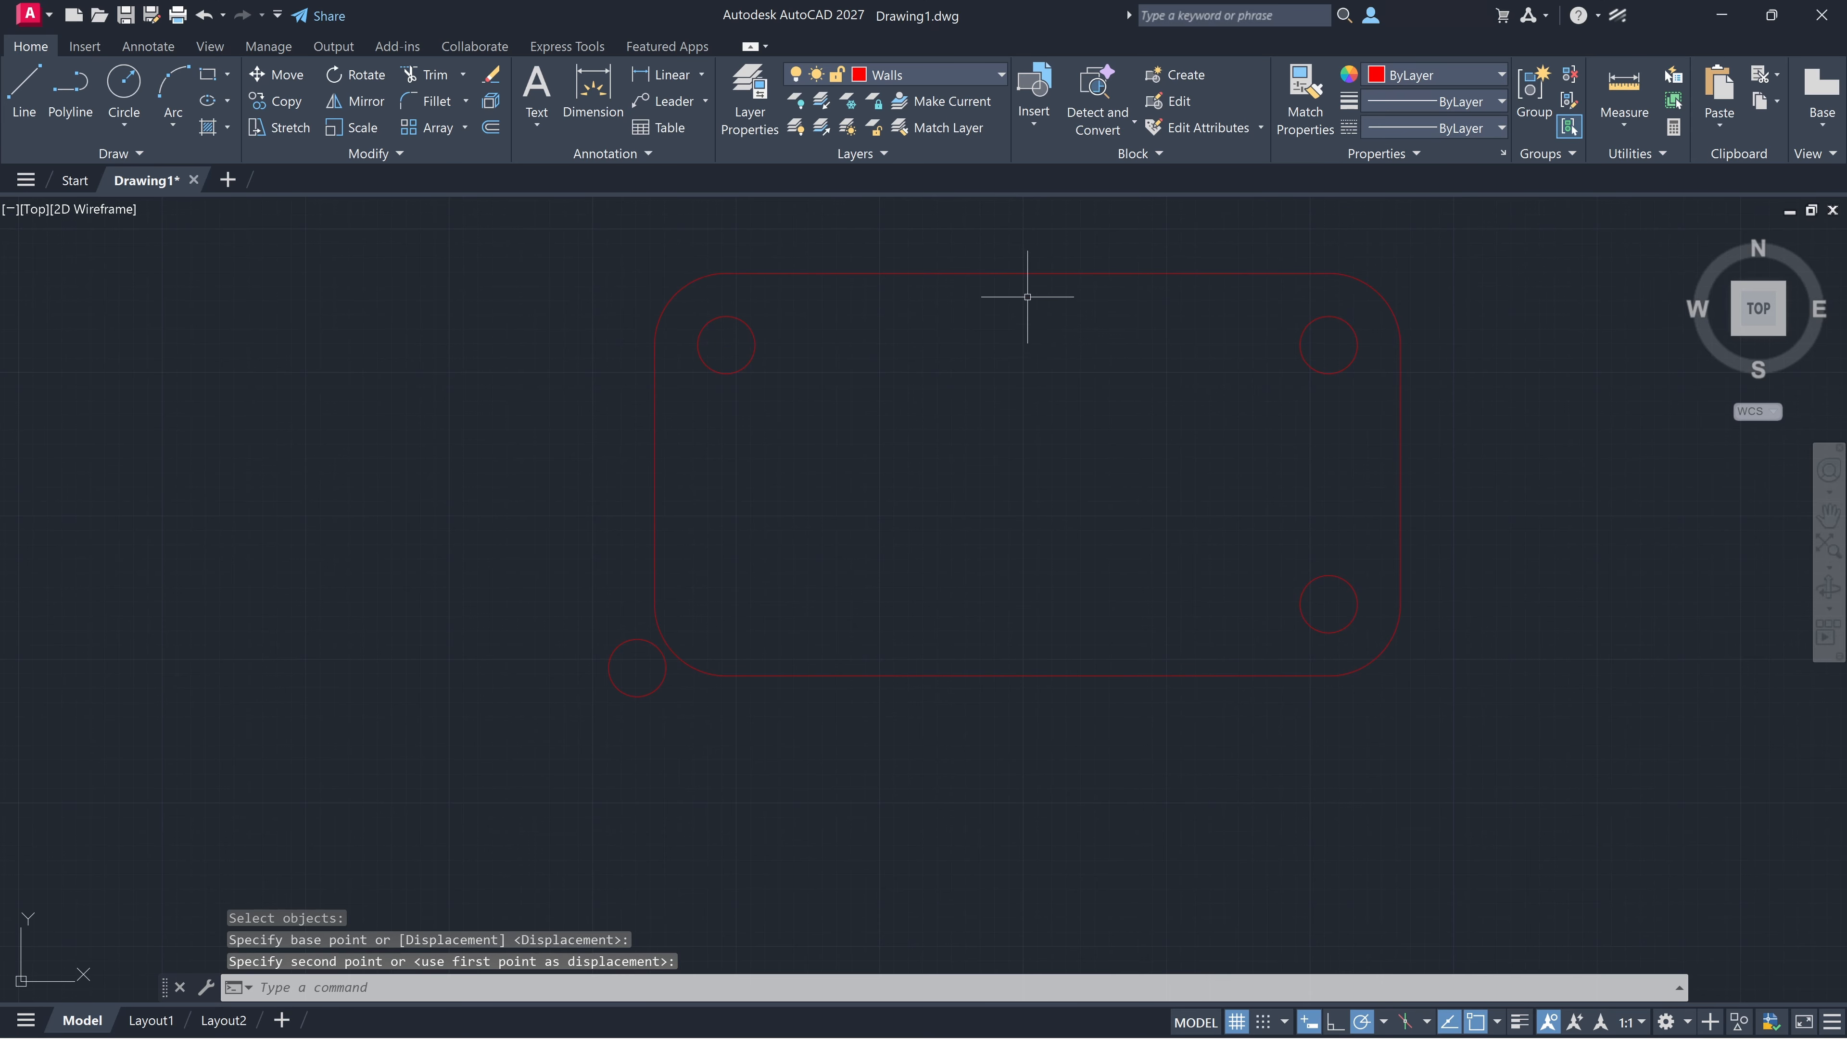
key(ctrl+z)
Select the rounded rectangle with all four circles and combine them into an unnamed group
click(1479, 852)
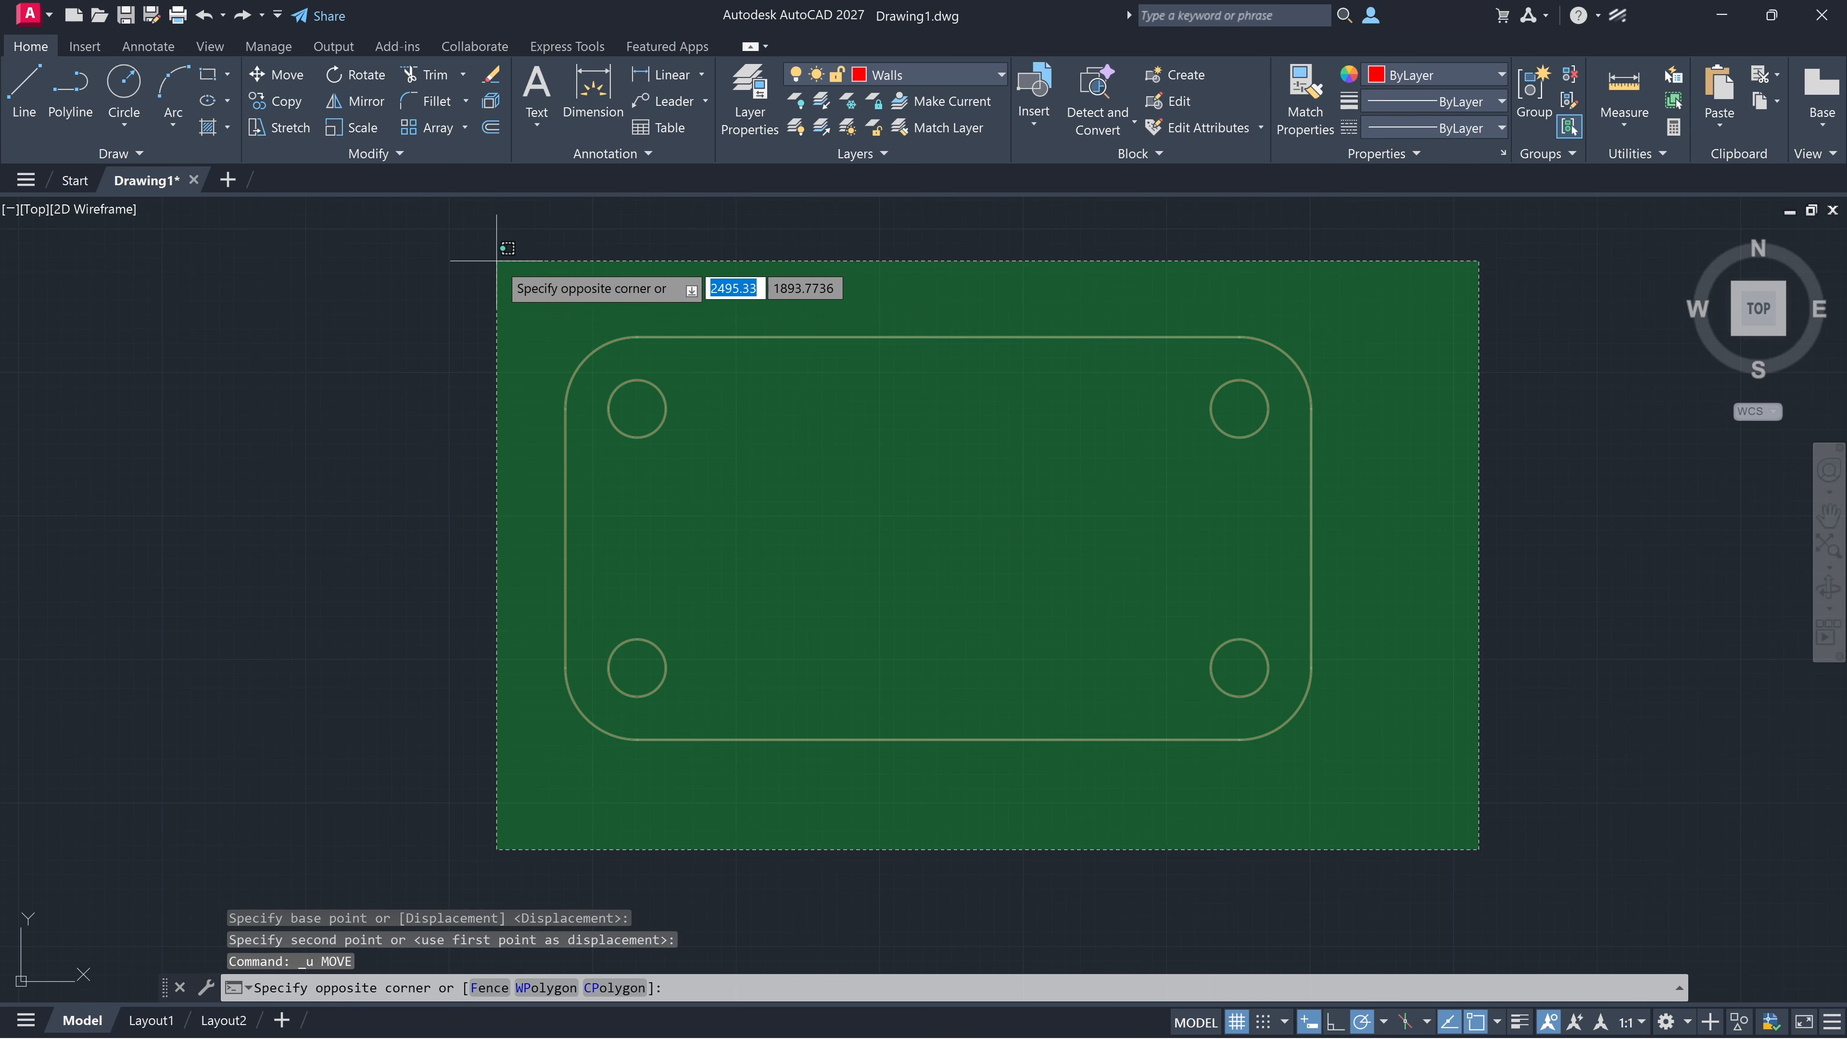
click(429, 216)
click(1530, 93)
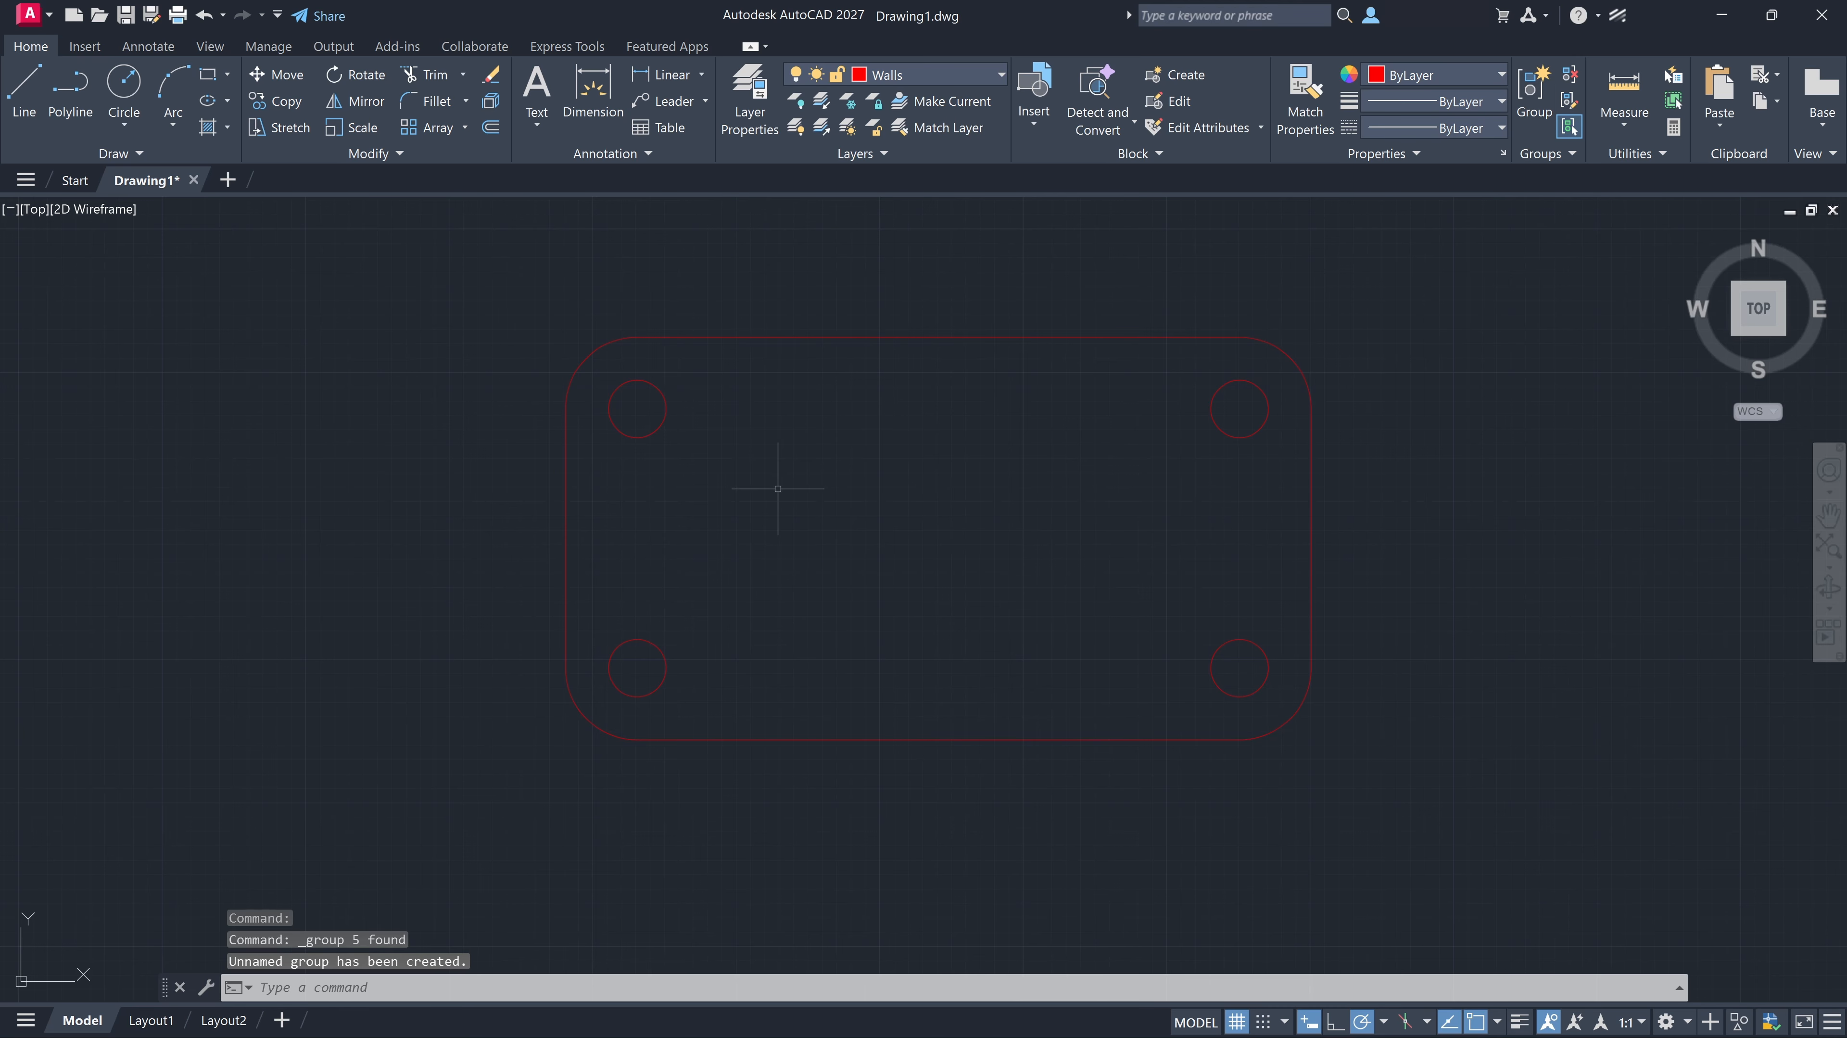
Move the grouped plate to the right and slightly up, picking it by its lower-left circle
text(m)
key(Return)
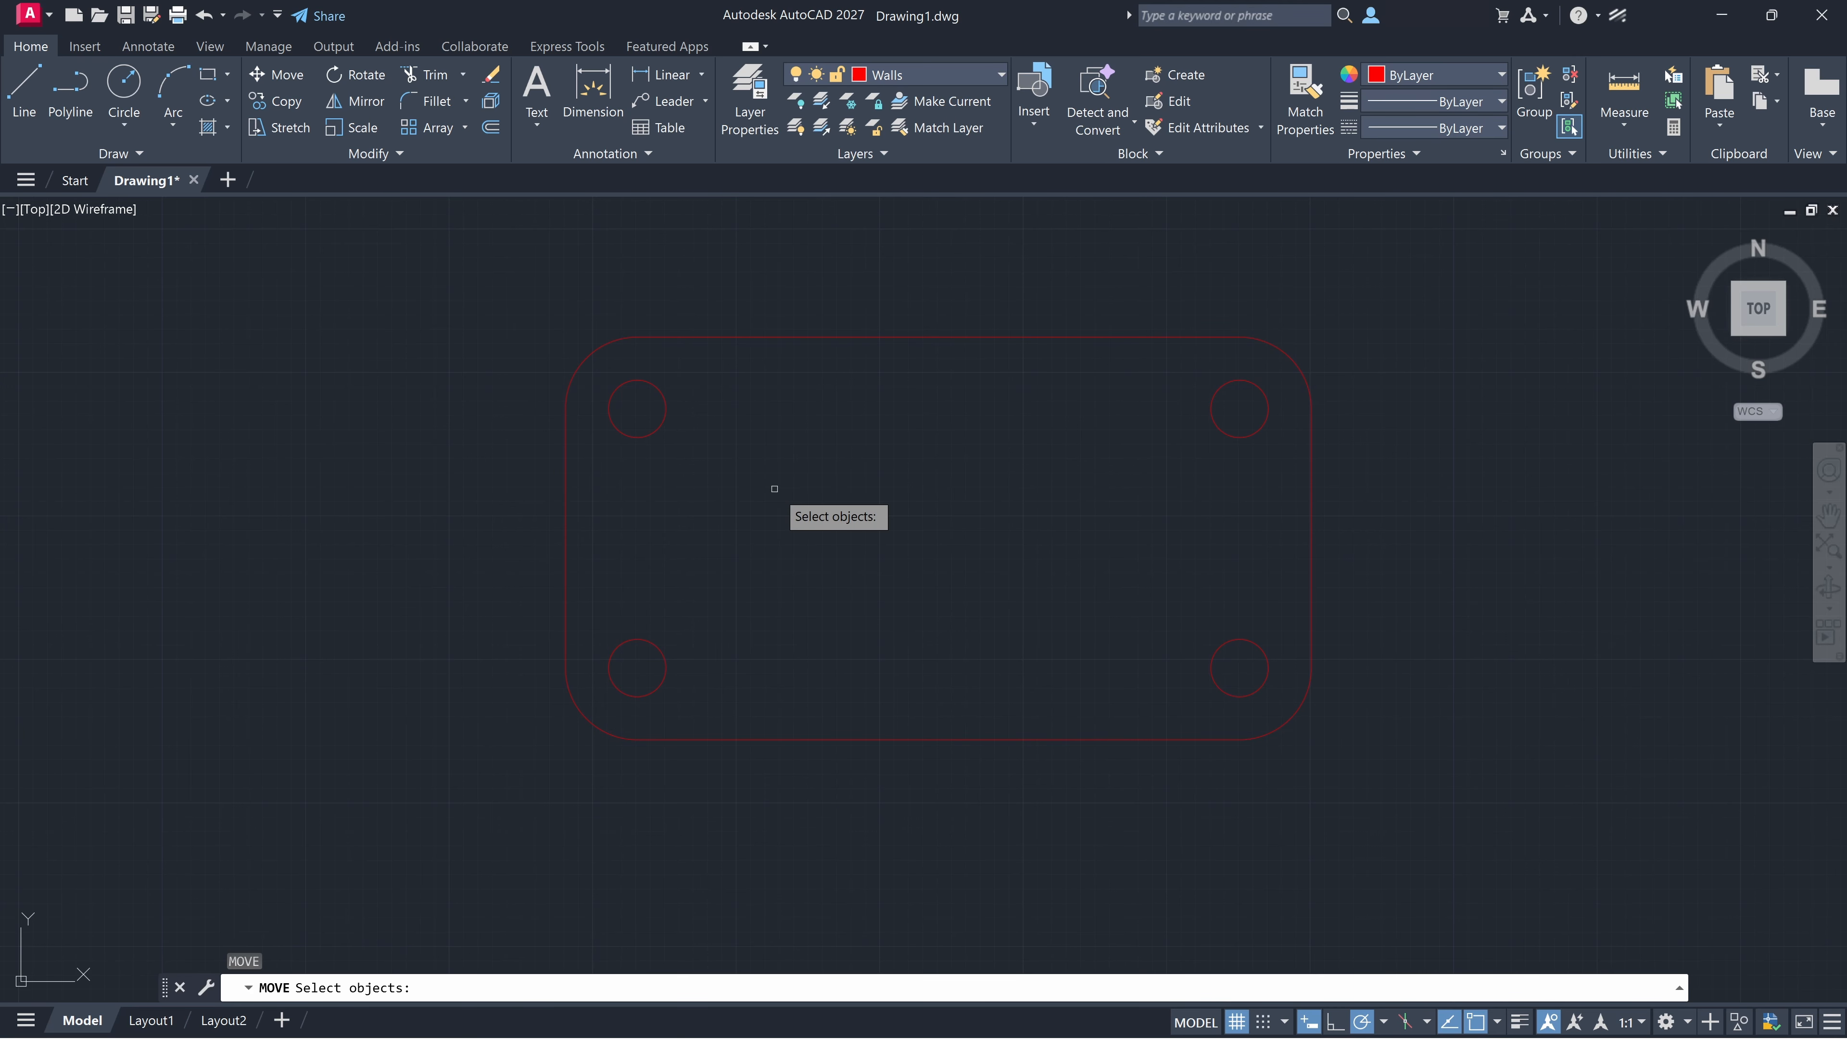
click(618, 651)
key(Return)
click(695, 738)
click(975, 708)
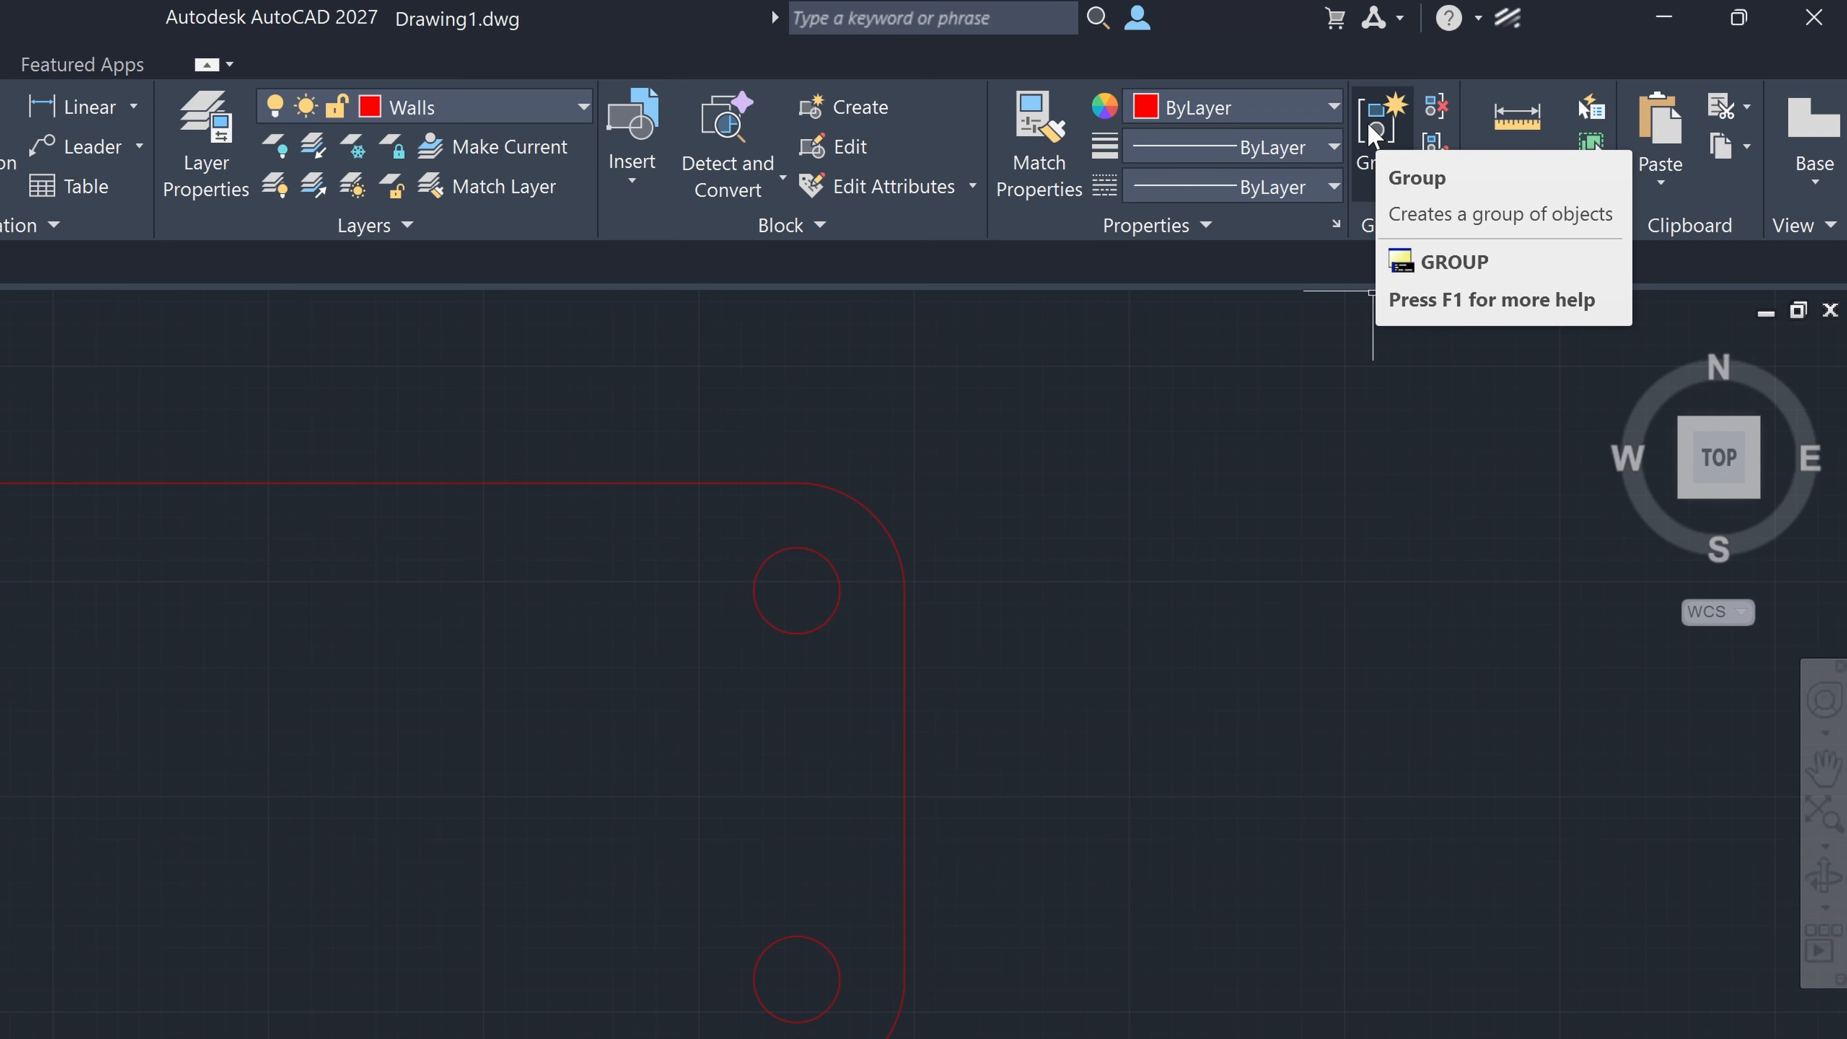
Group the rounded rectangle and its four circles by starting Group before selecting the objects, and check the selection of the result
click(1377, 122)
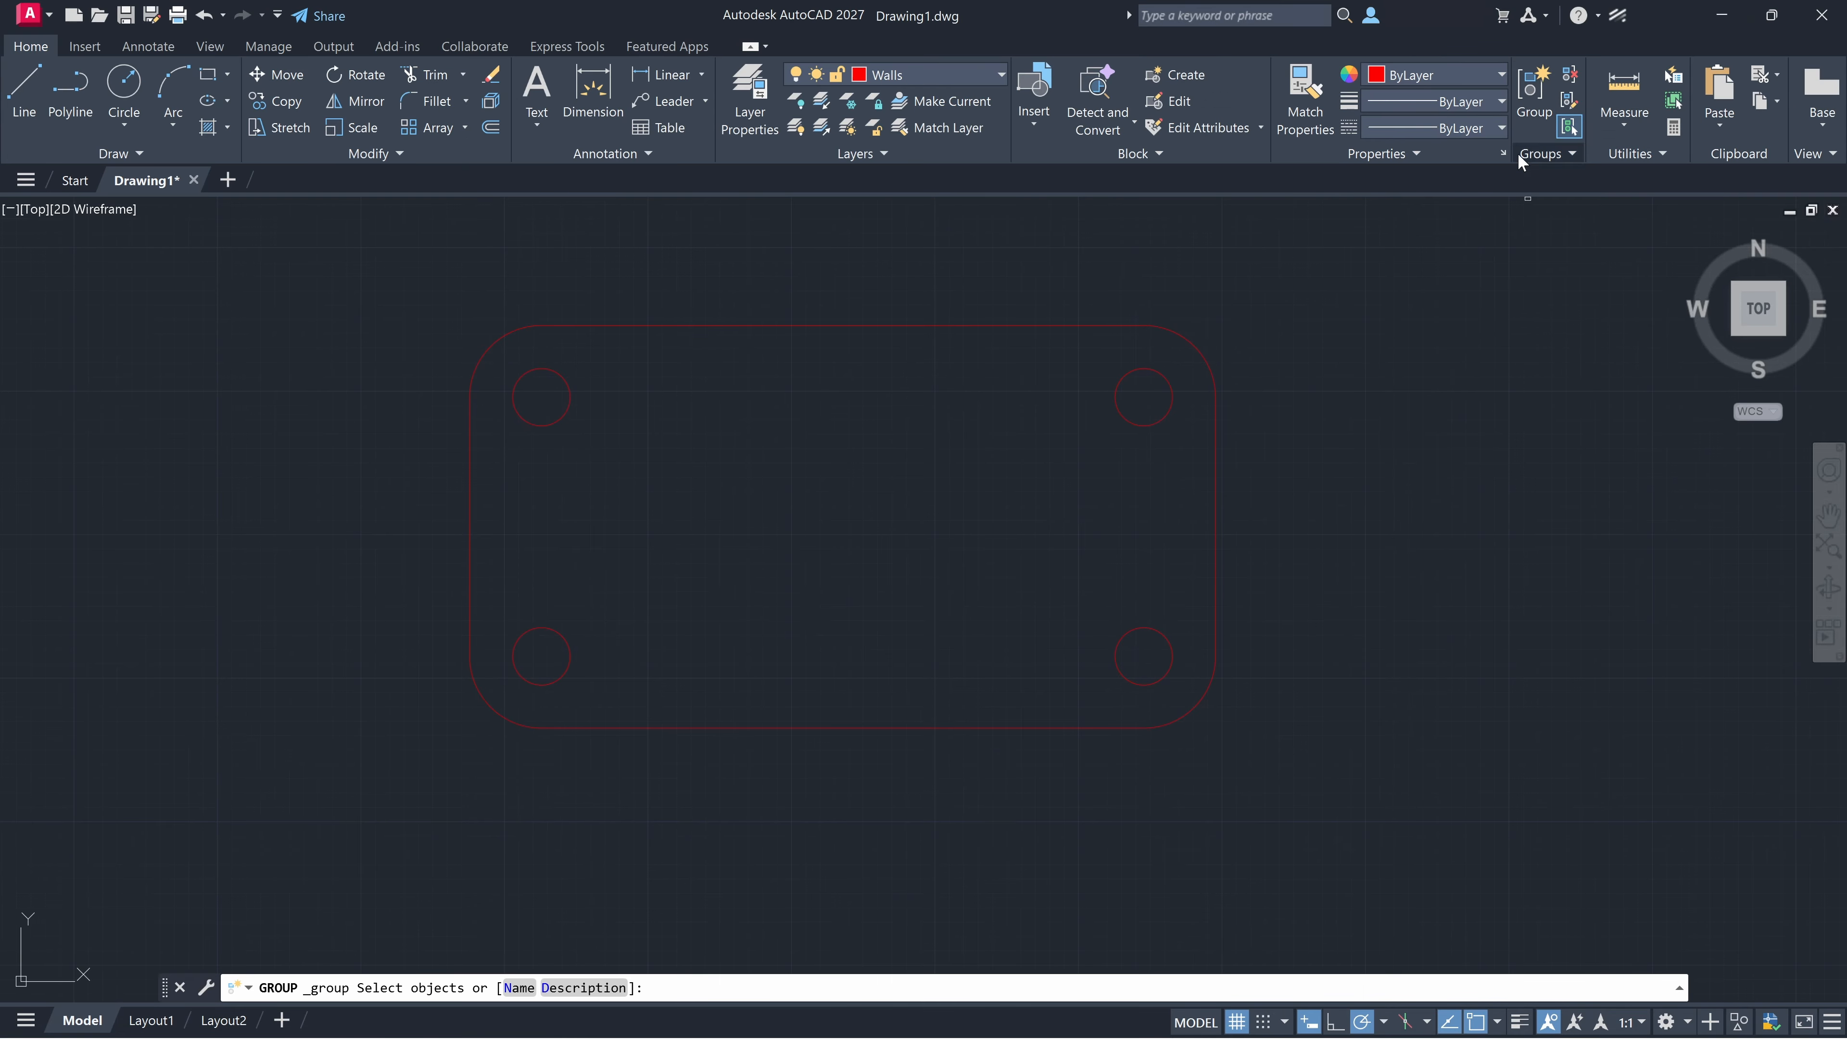
drag(1319, 746, 1156, 665)
click(1390, 787)
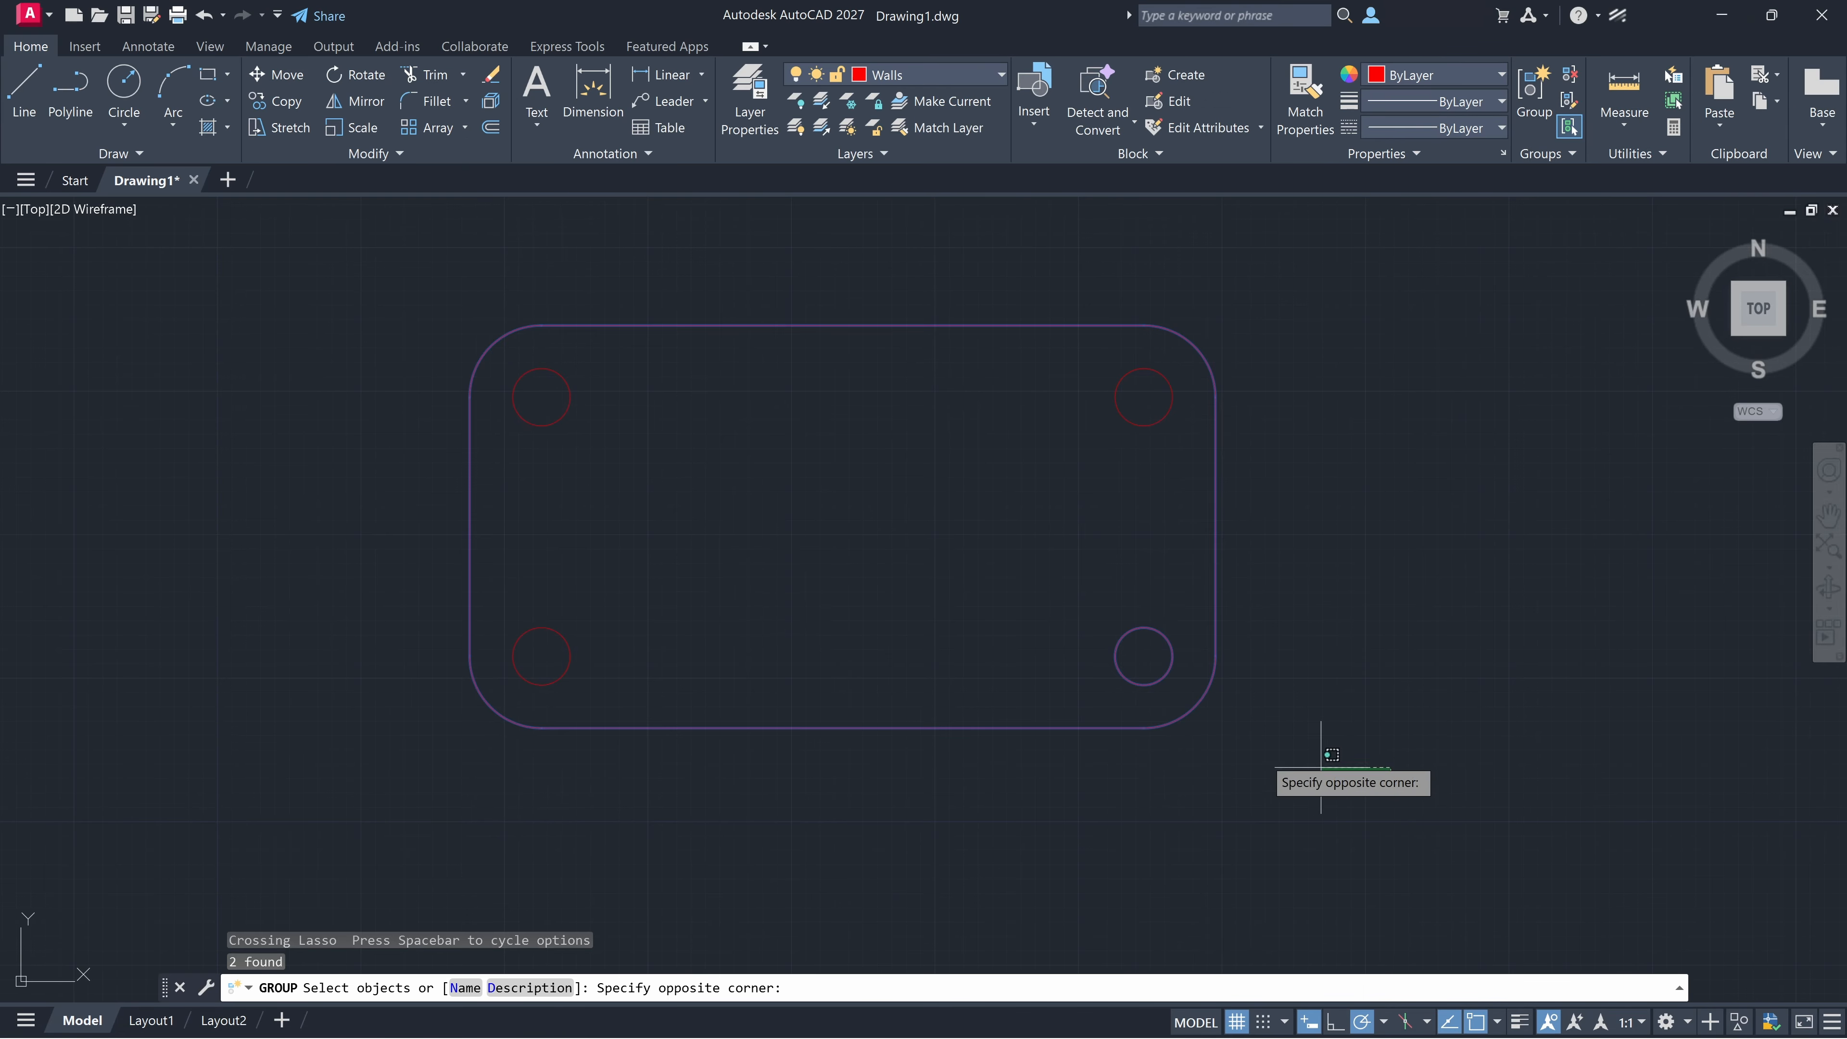
click(203, 214)
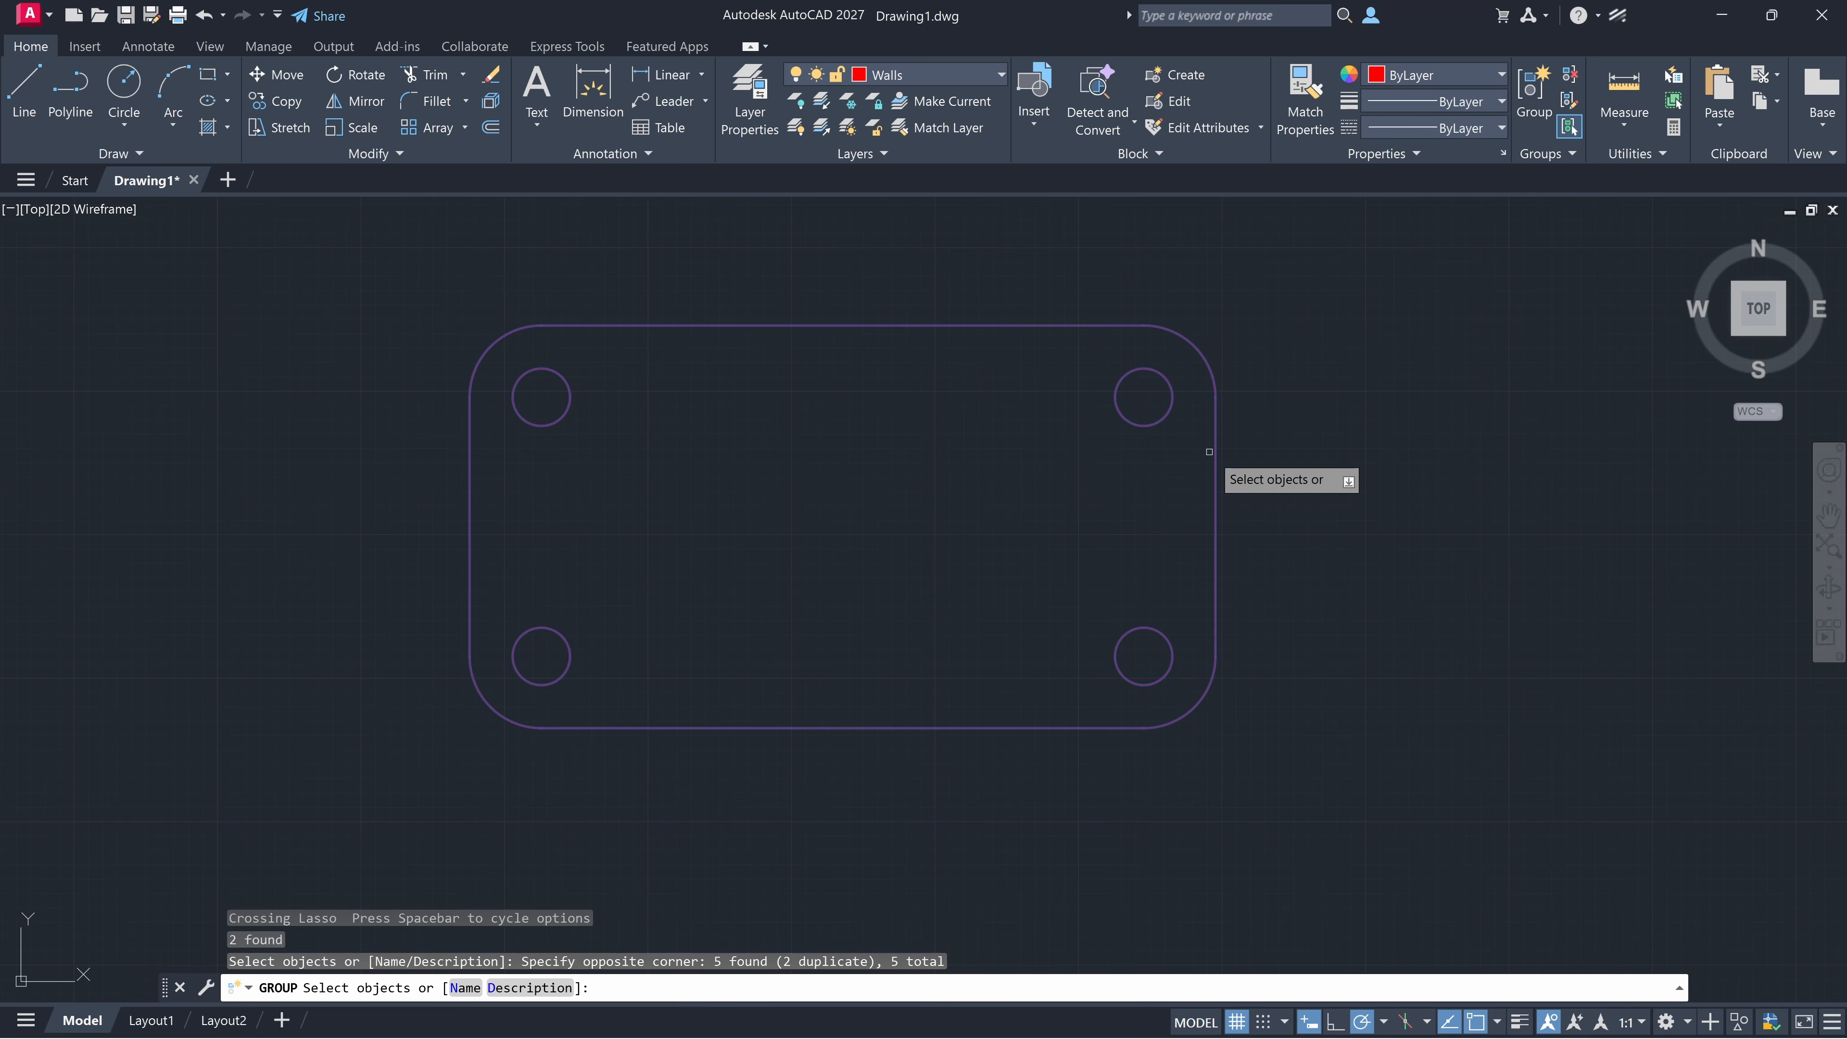
key(Return)
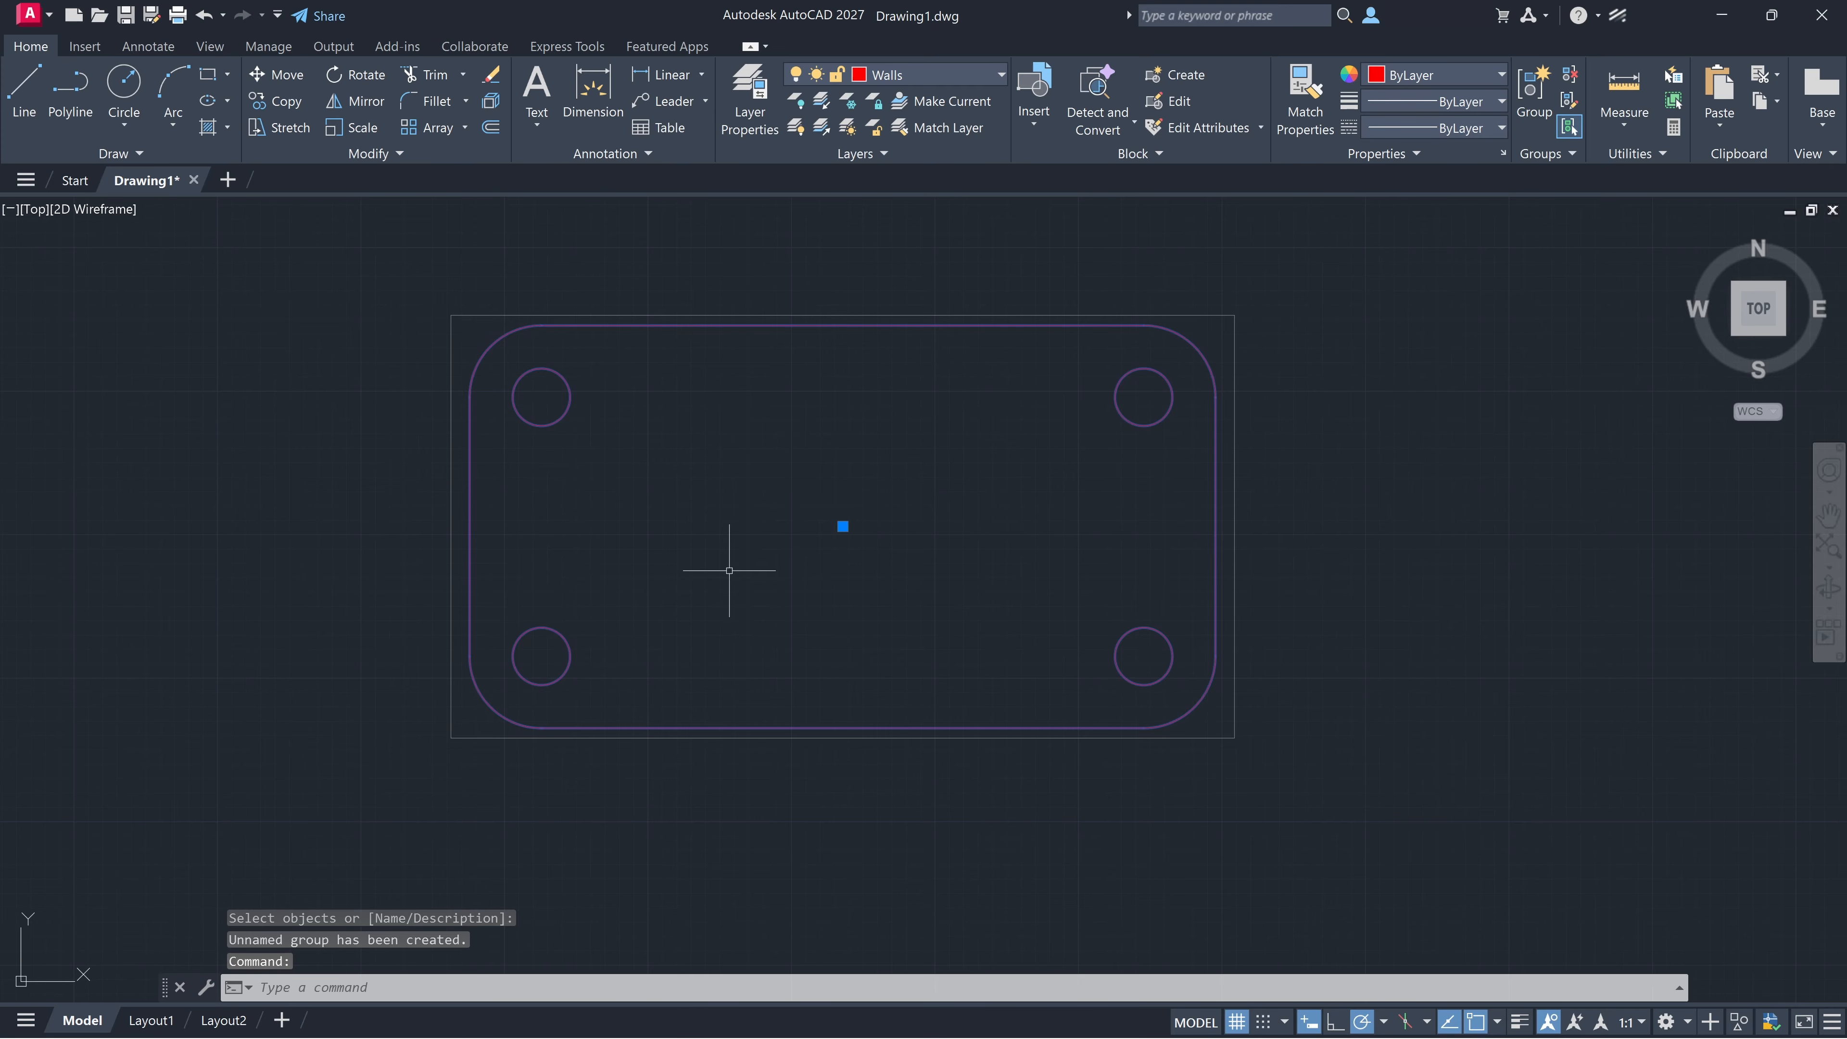
key(Escape)
click(514, 407)
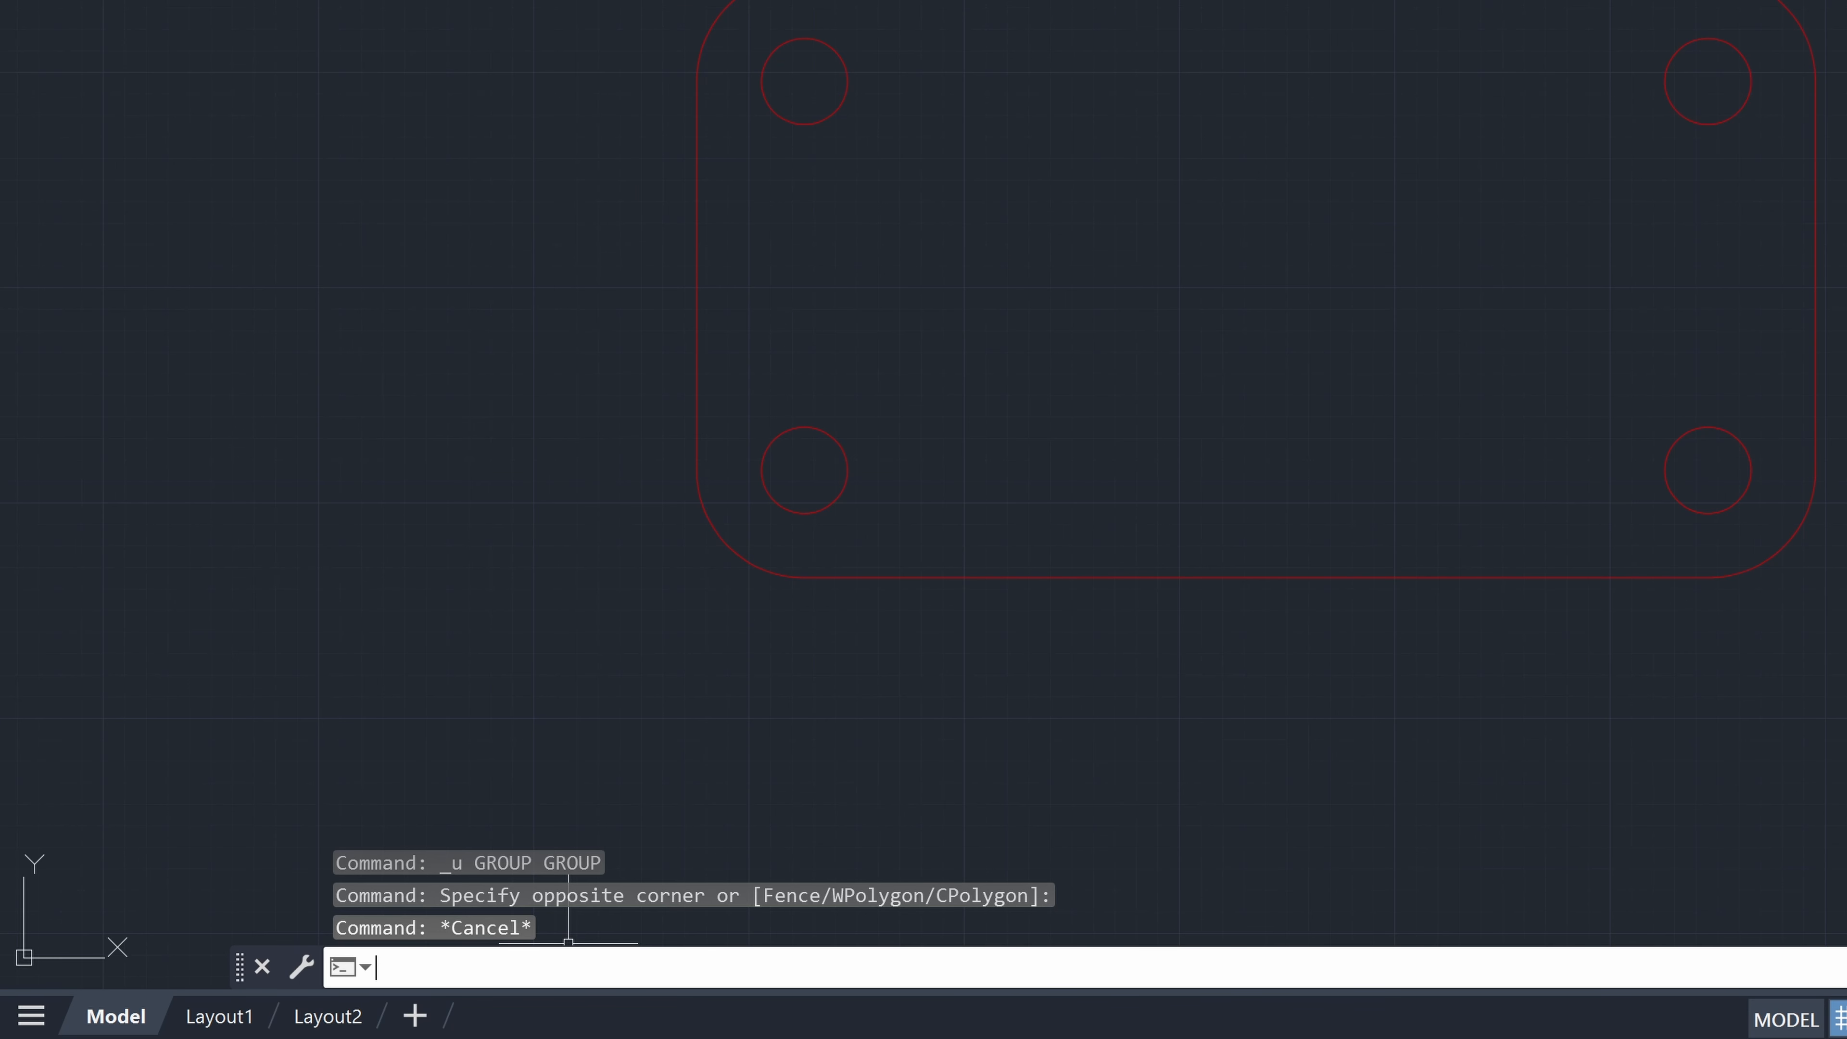
Run the GROUP command on the rounded plate outline and its four circles to create an unnamed group
text(gr)
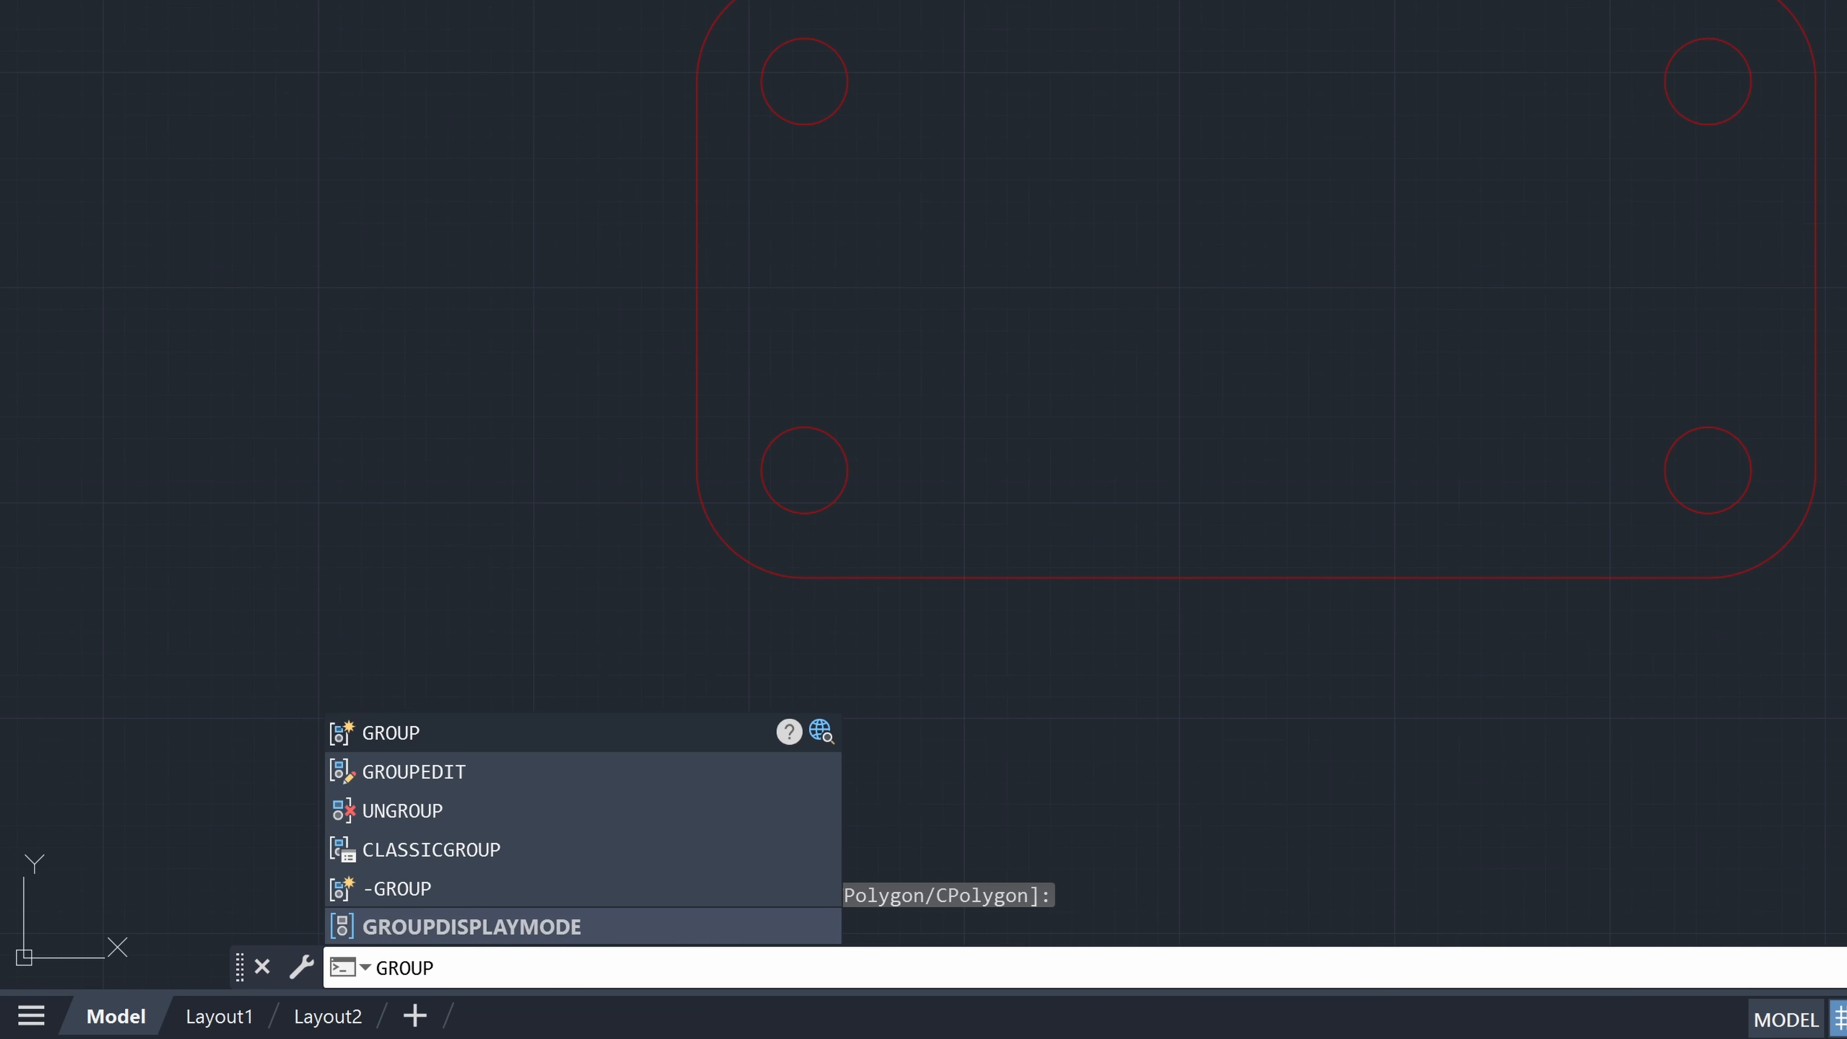
key(Return)
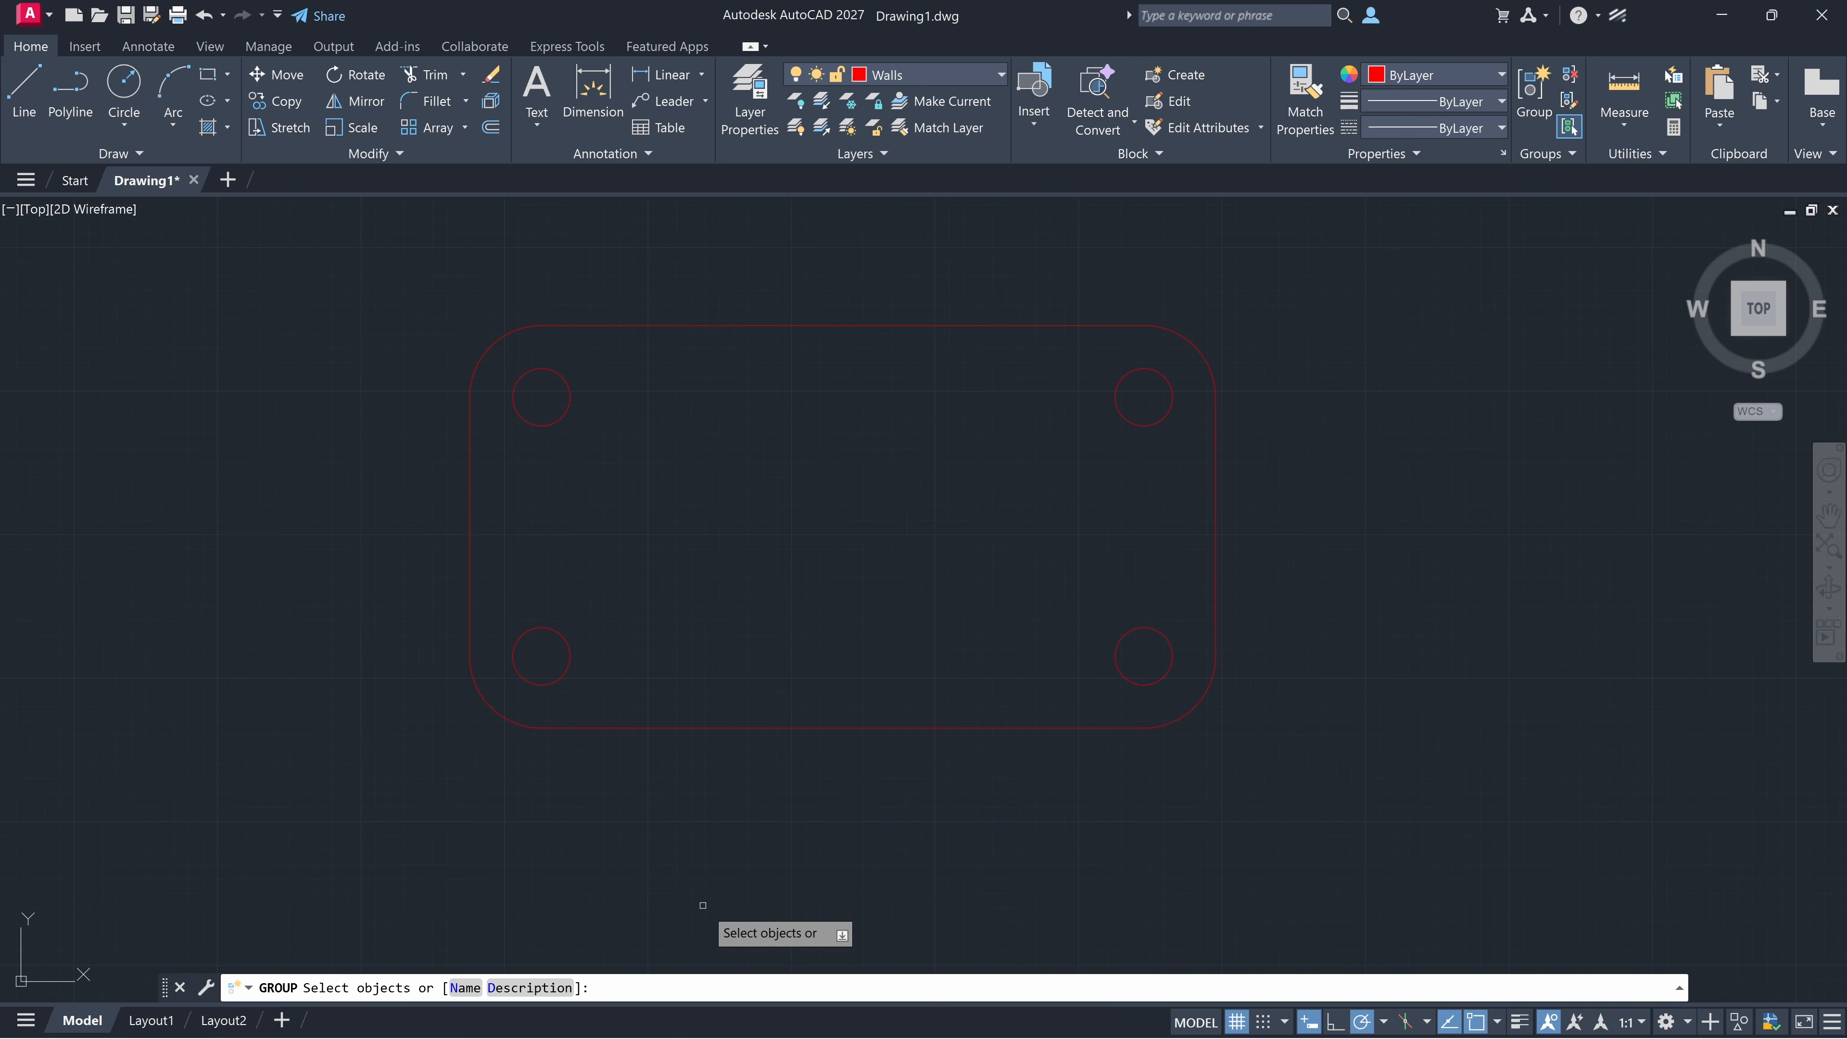
click(1349, 844)
click(397, 315)
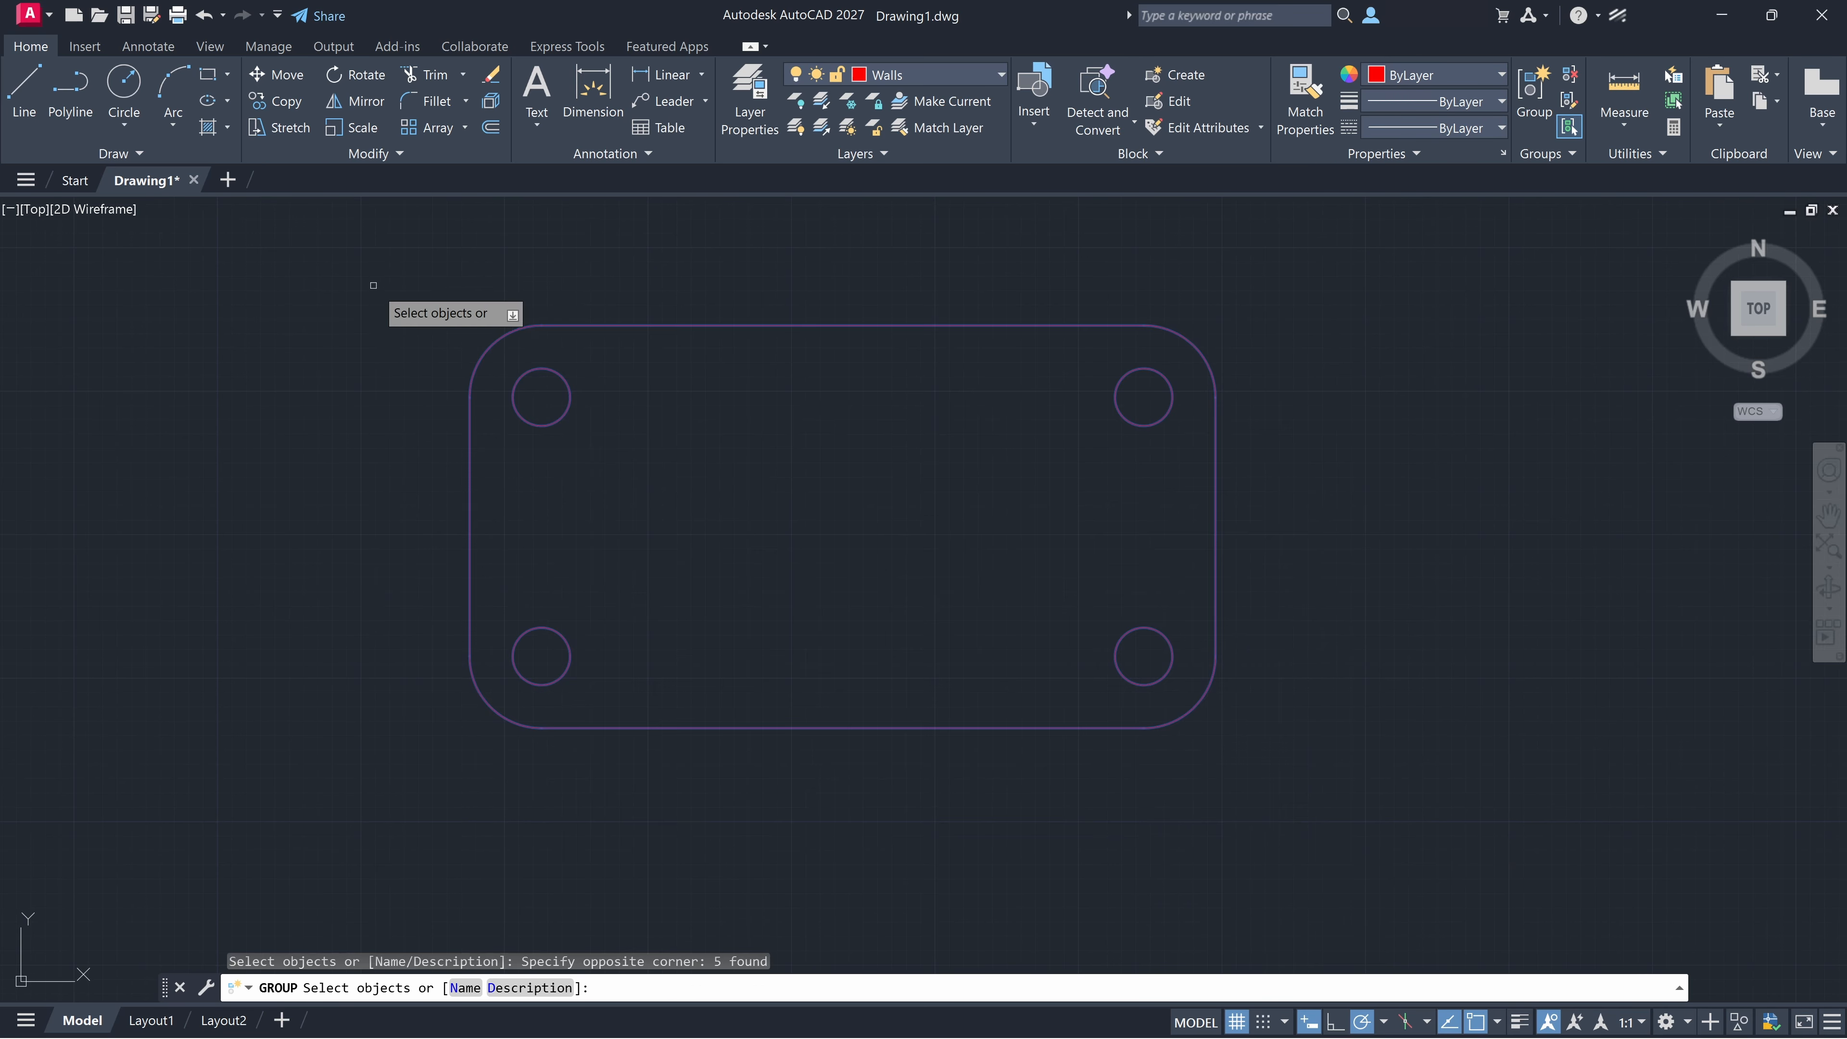
key(Return)
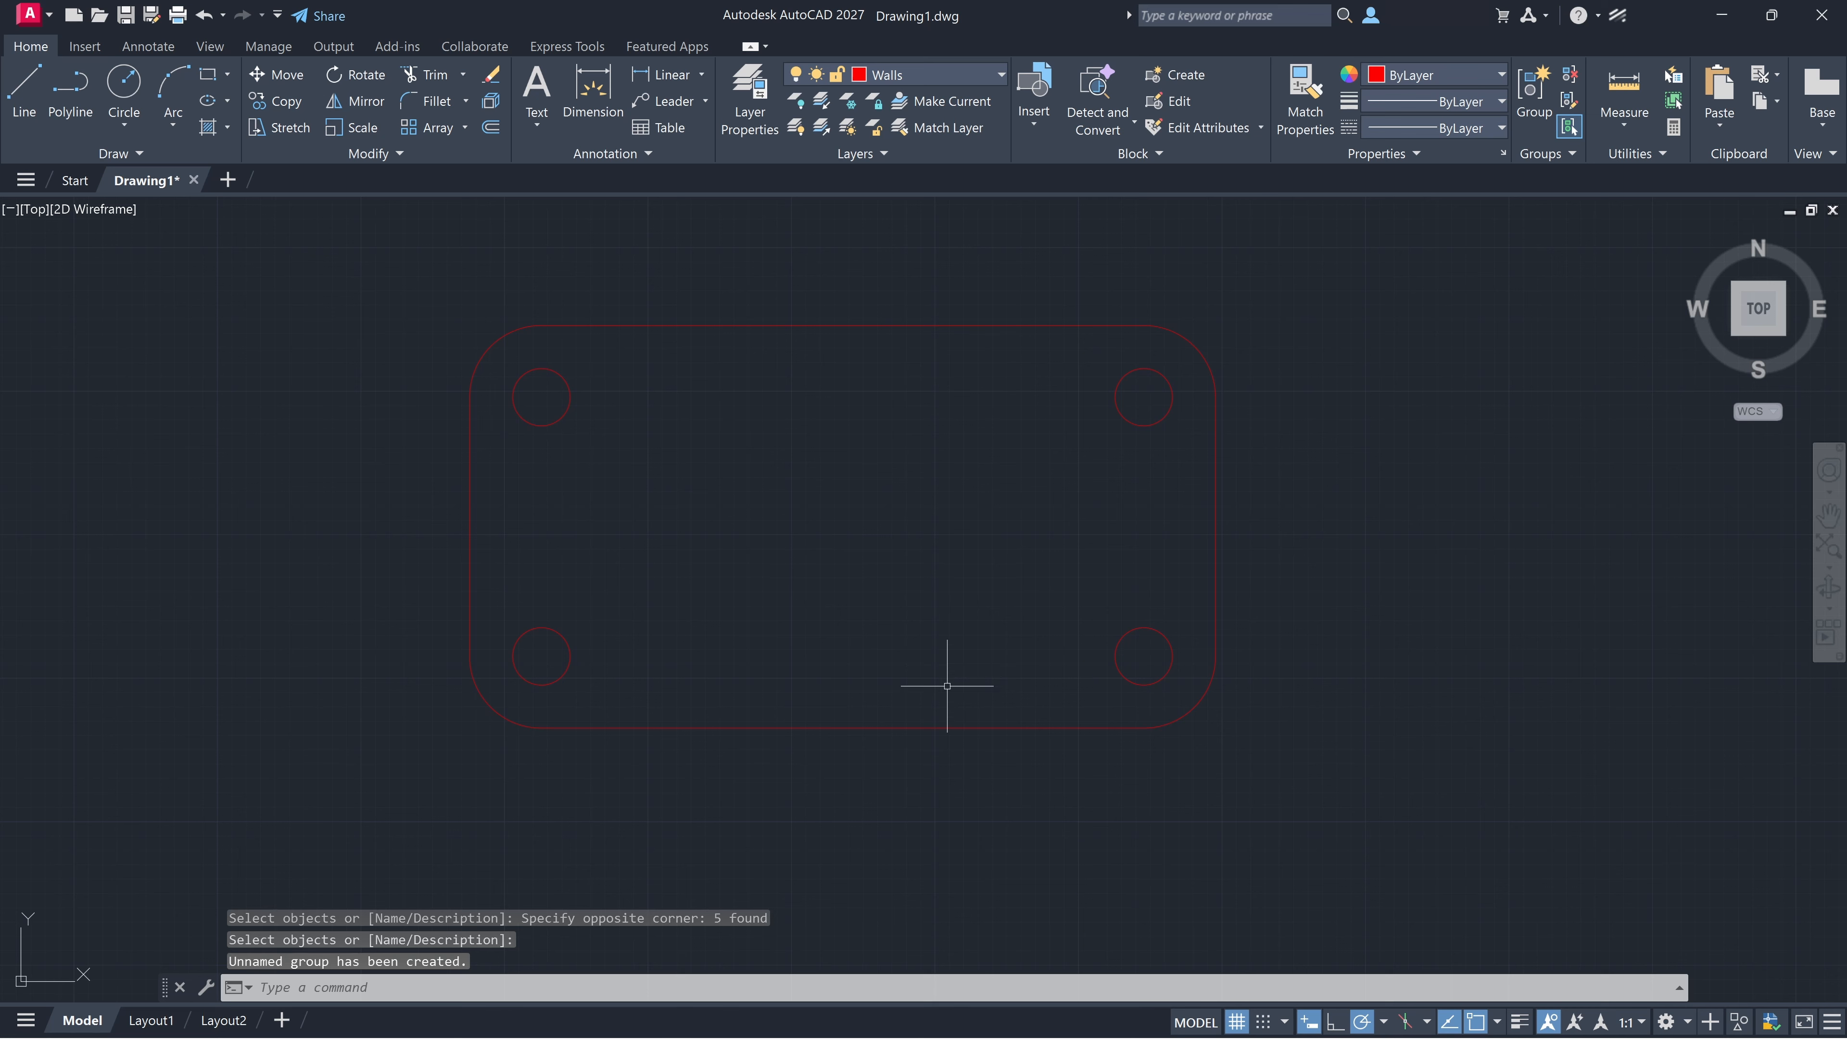
Move the plate group to the right and slightly up, with the lower-right circle's centre as base point
click(899, 726)
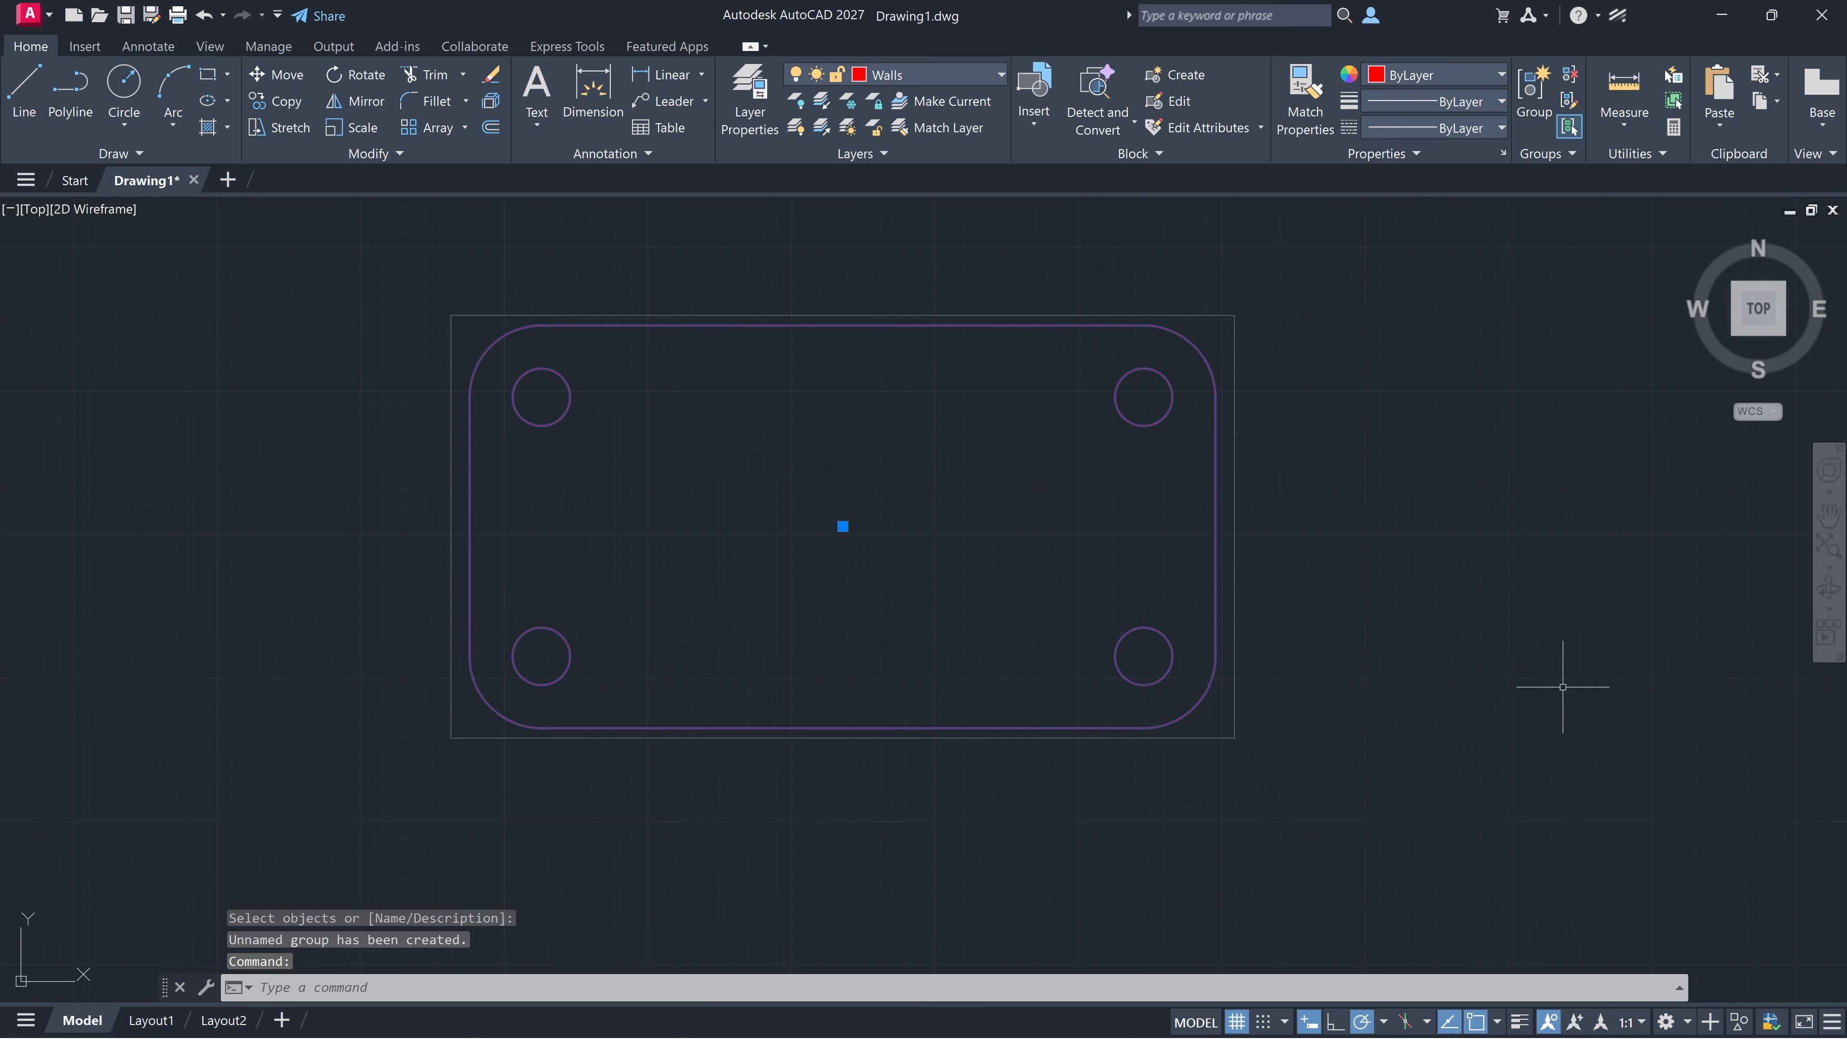
text(m)
key(Return)
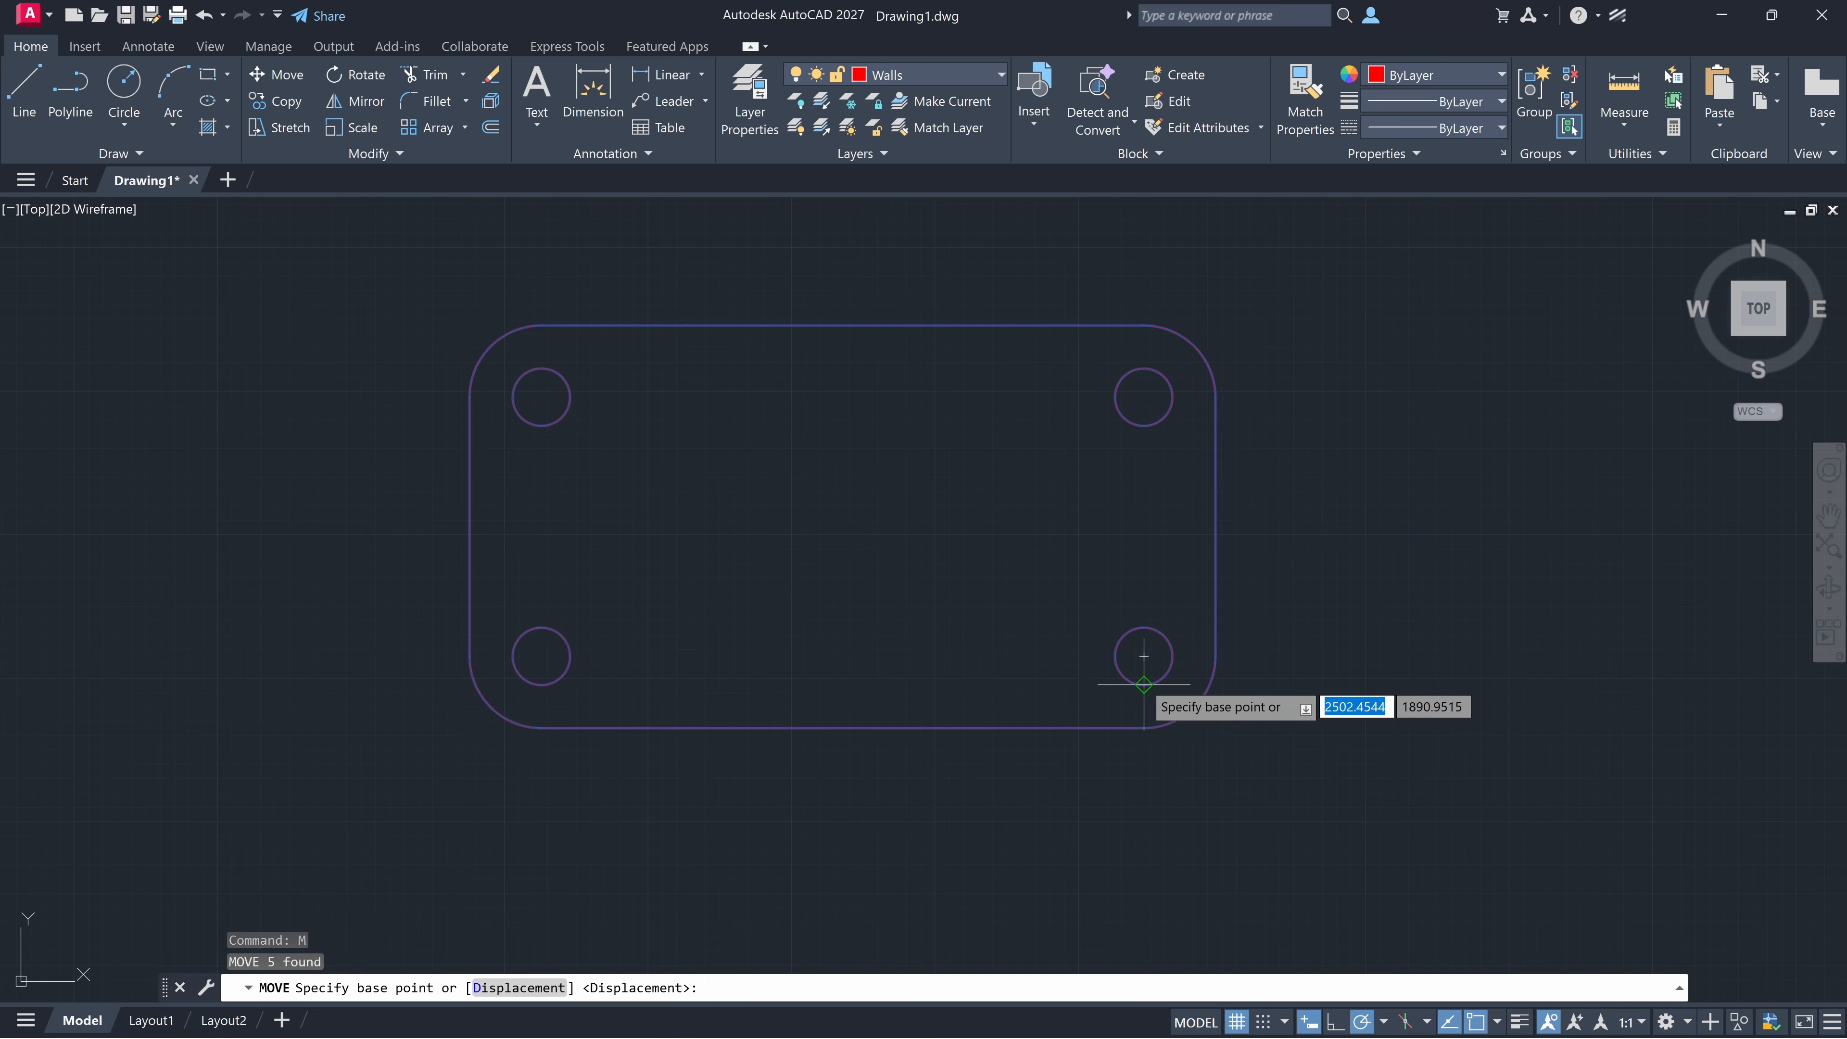
click(1143, 656)
click(1450, 583)
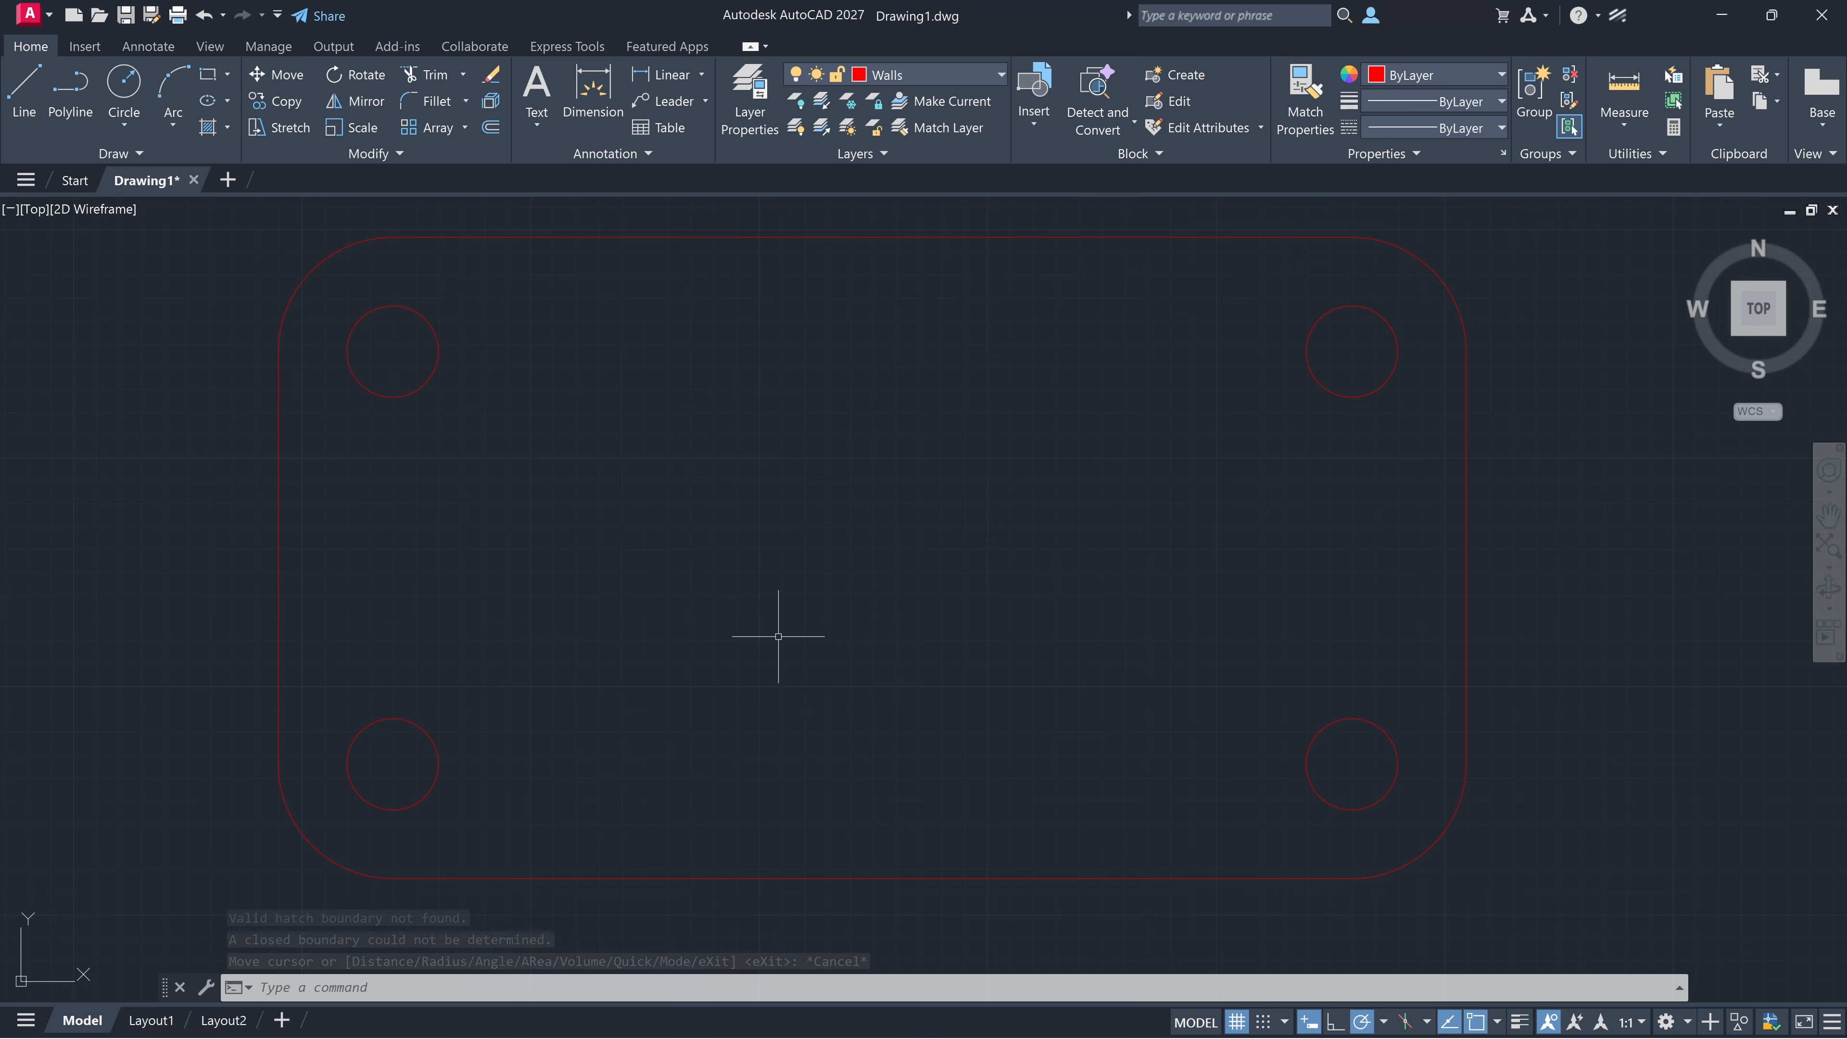
Draw a rectangle 5 long and 3 wide in the empty area beside the existing plate, using the Dimensions option
scroll(647, 660, down, 5)
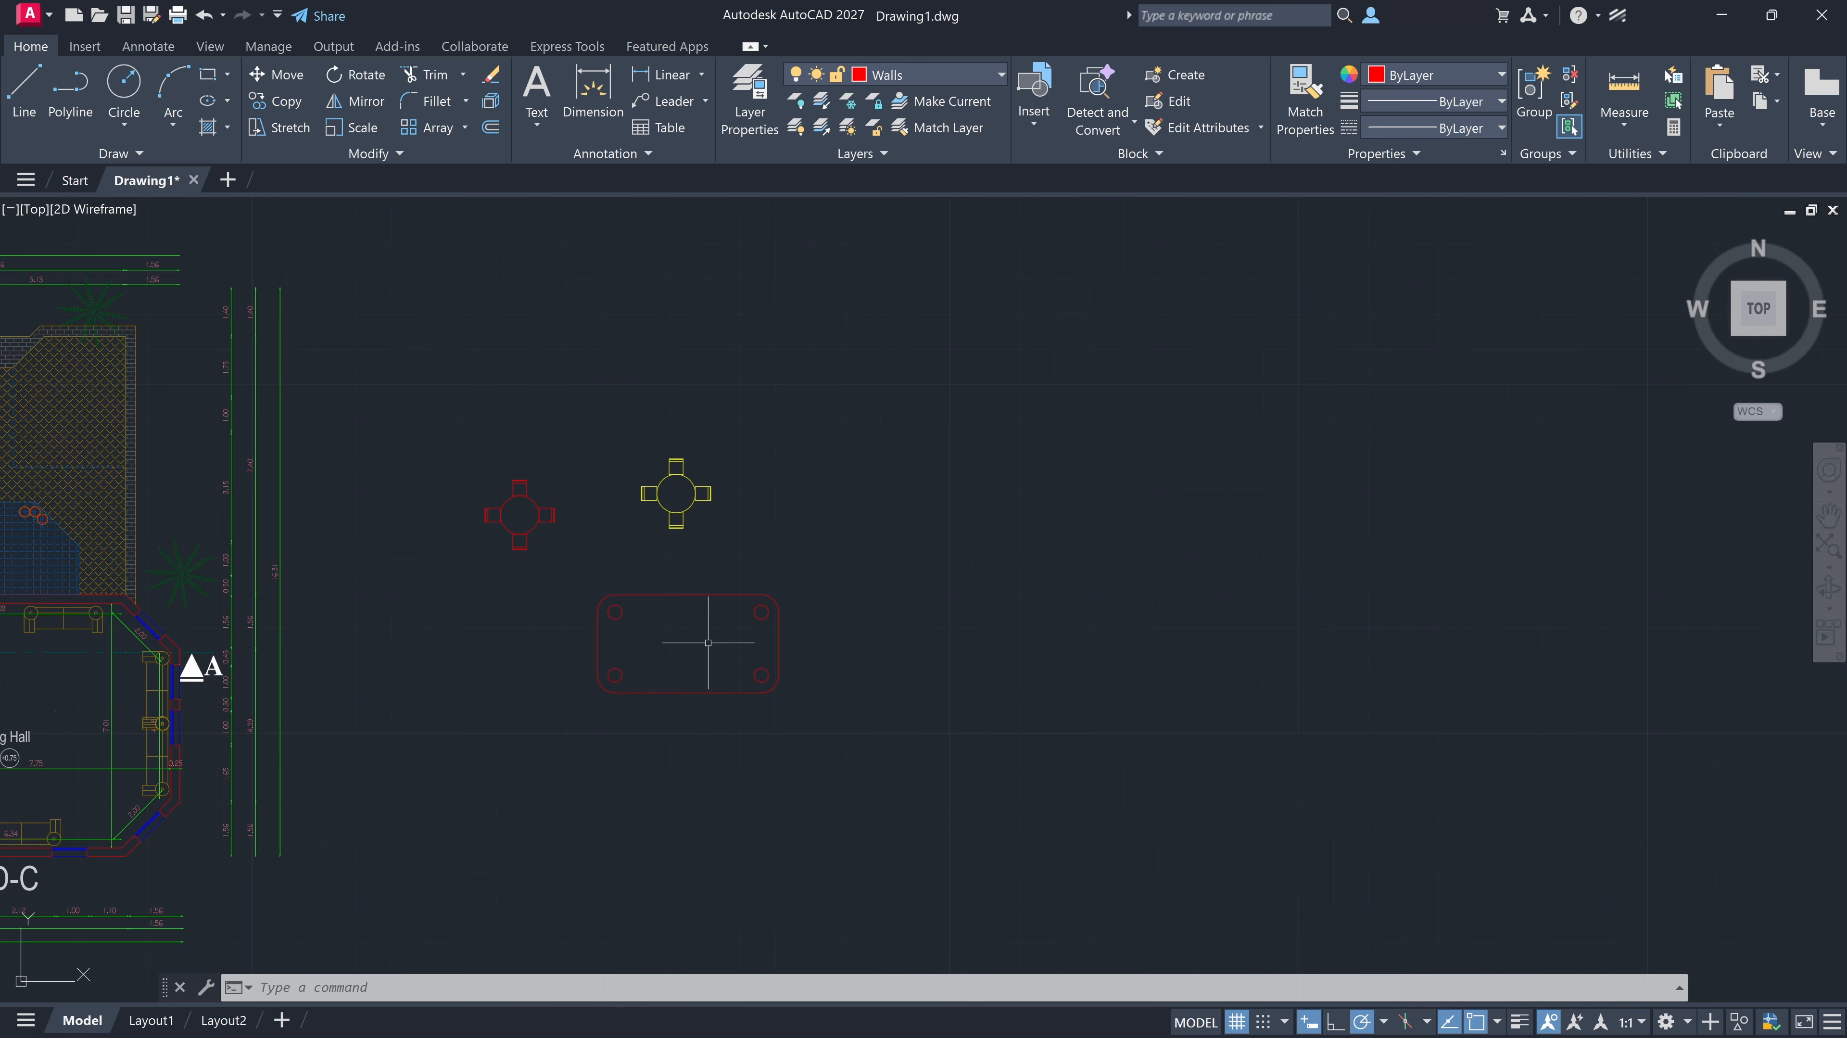
mouse_move(1127, 633)
middle_down()
mouse_move(772, 627)
mouse_move(664, 682)
middle_up()
scroll(674, 666, up, 4)
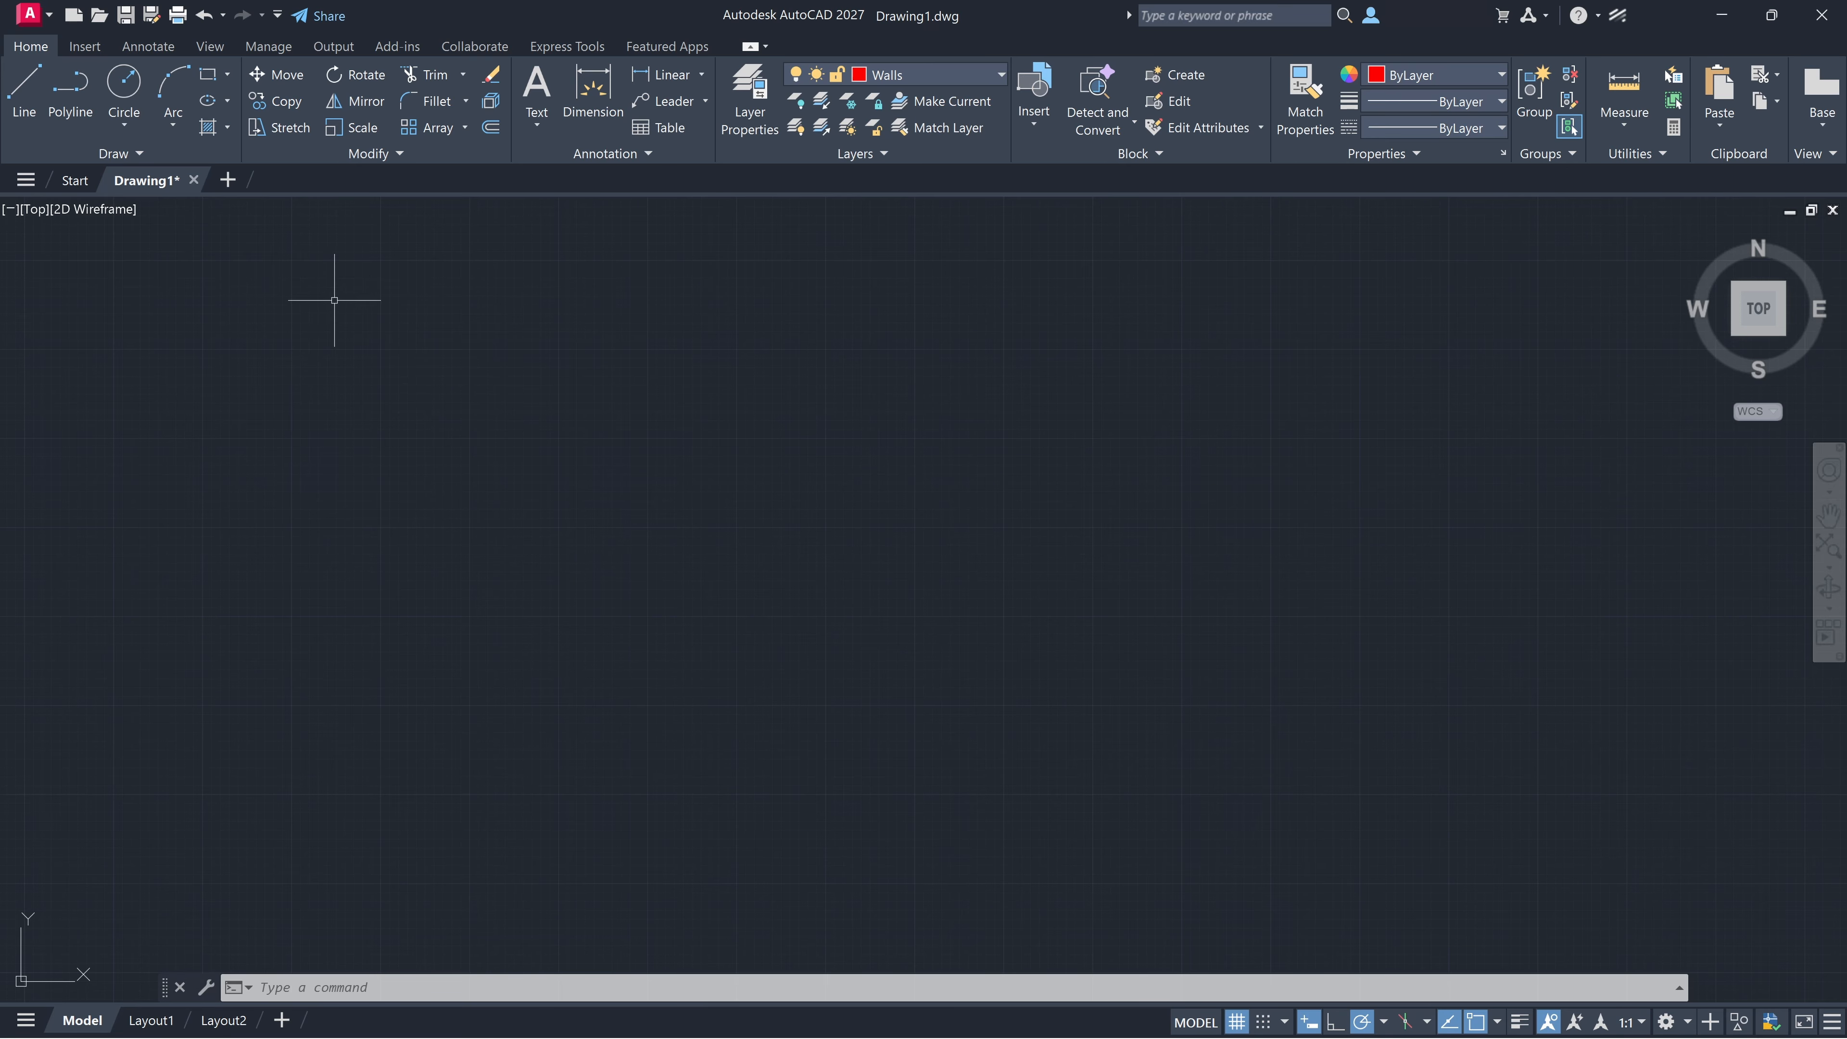
text(rec)
click(442, 463)
text(d 5 3)
click(793, 651)
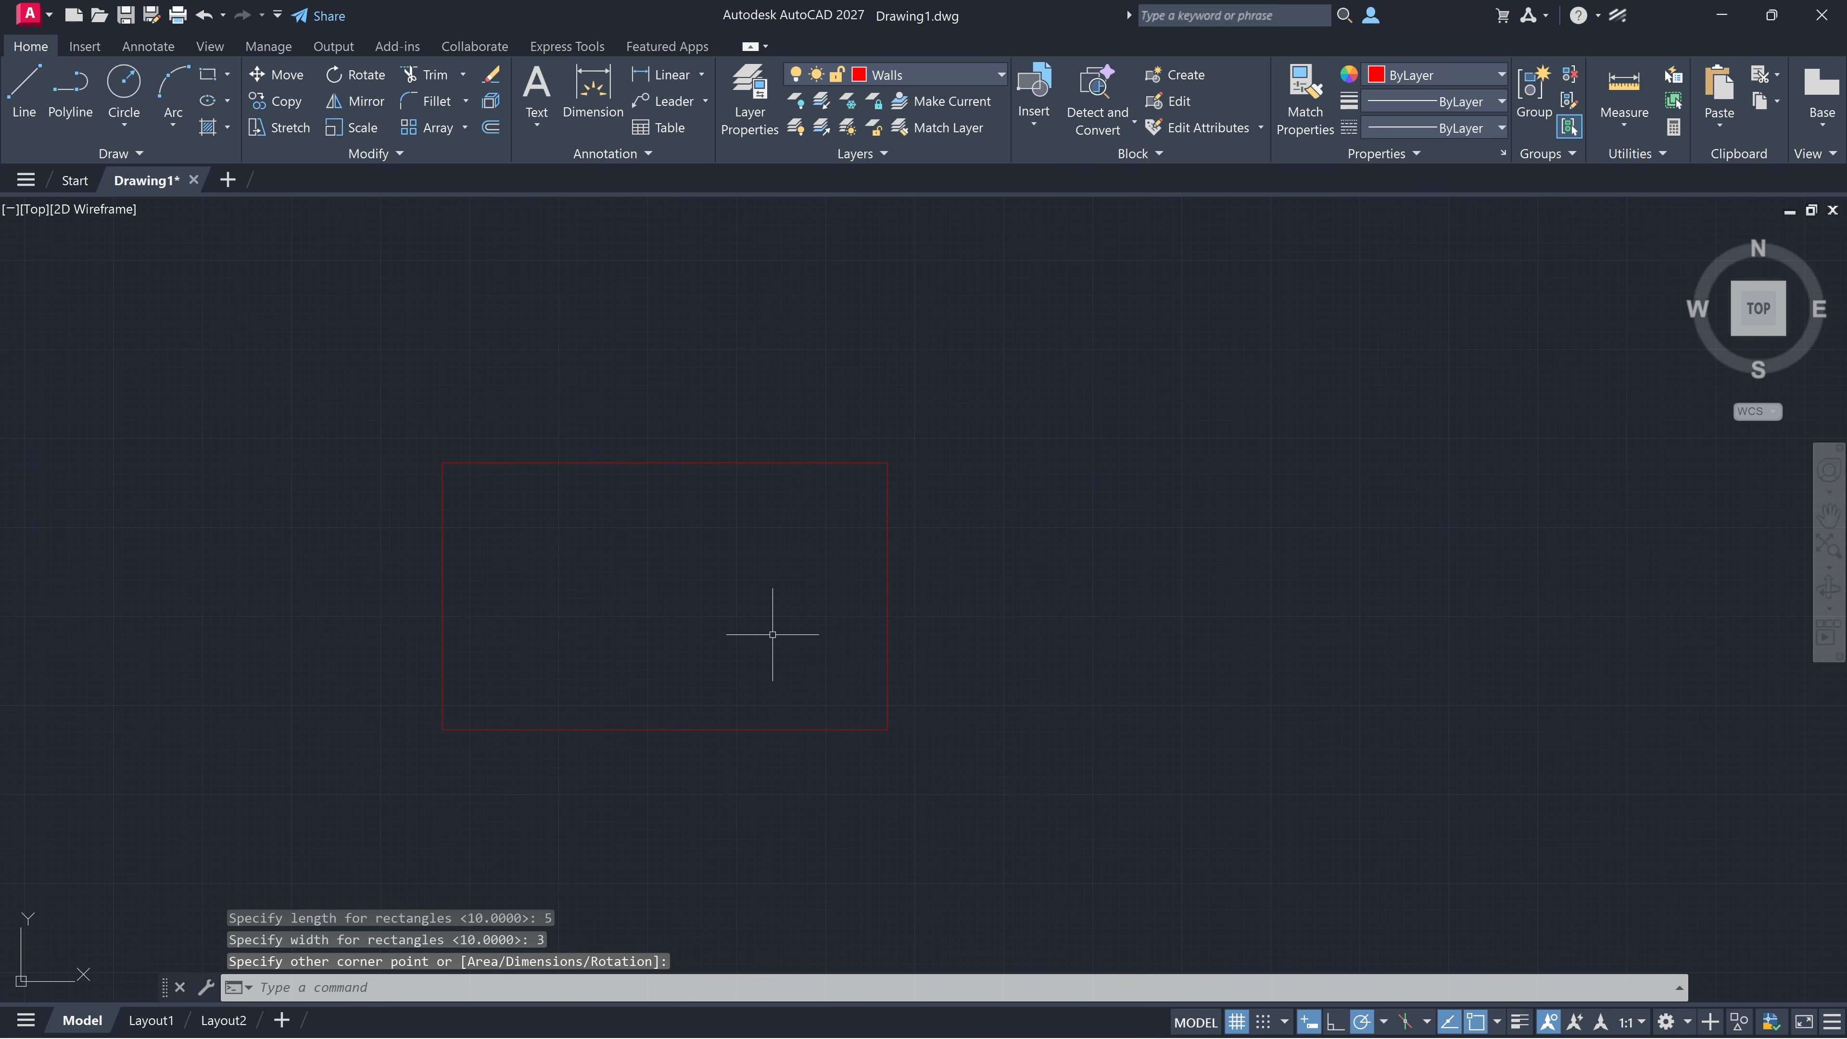
Fillet all four corners of the new rectangle using the Multiple and Radius options
text(f m r)
click(442, 507)
click(489, 463)
click(840, 463)
click(887, 515)
click(887, 684)
click(840, 729)
click(488, 729)
click(442, 691)
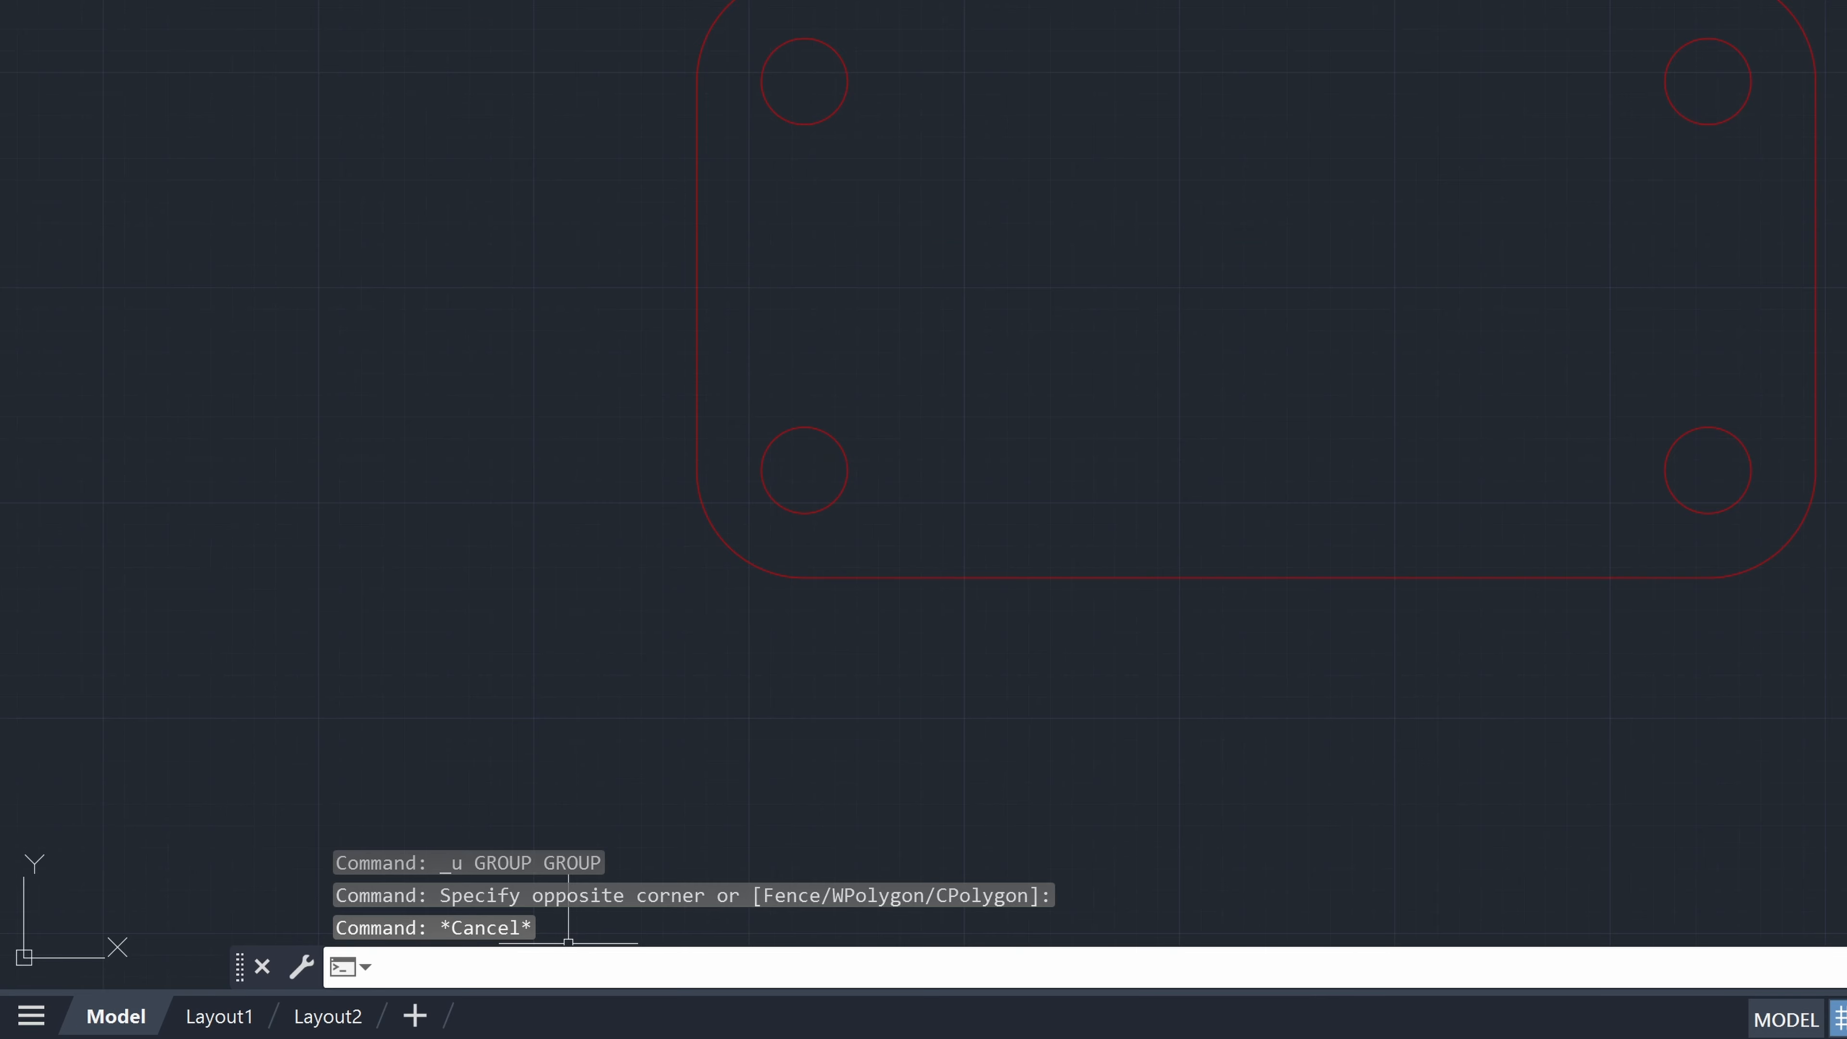
Use the GROUP command to combine the rounded plate outline and its four circles into an unnamed group
text(group)
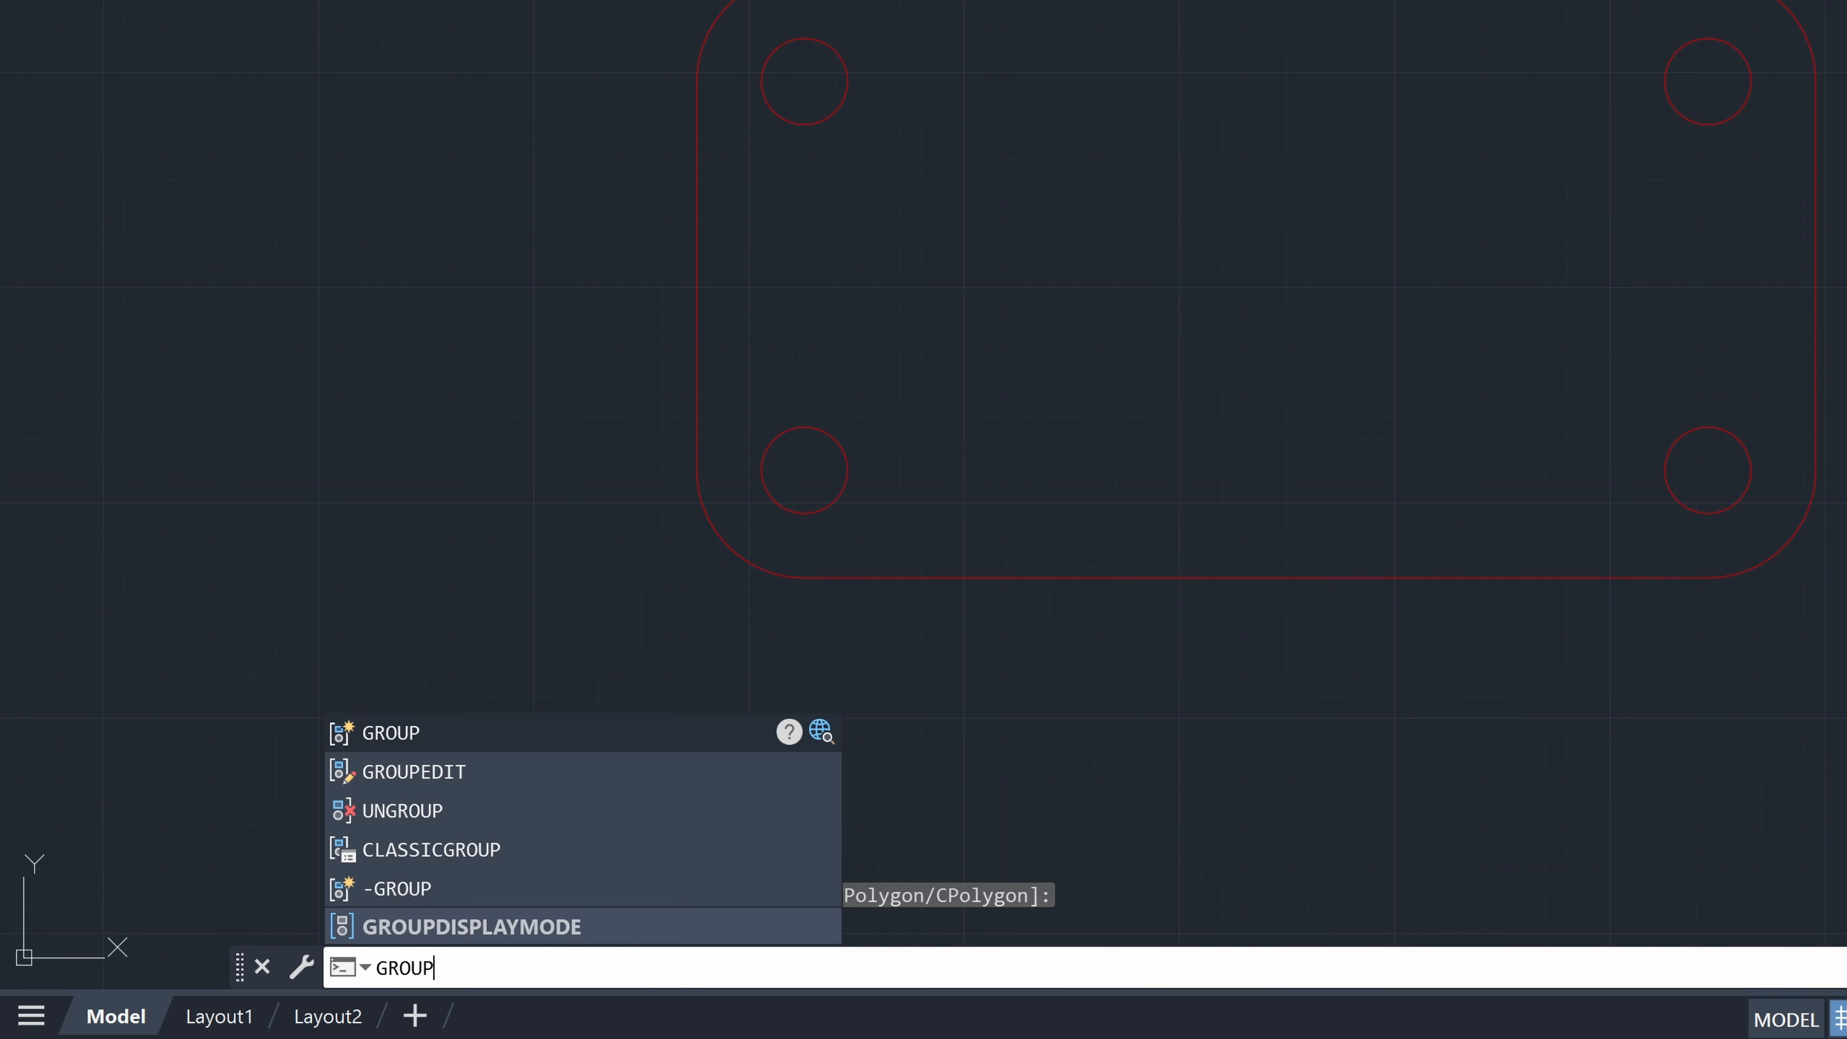
key(Return)
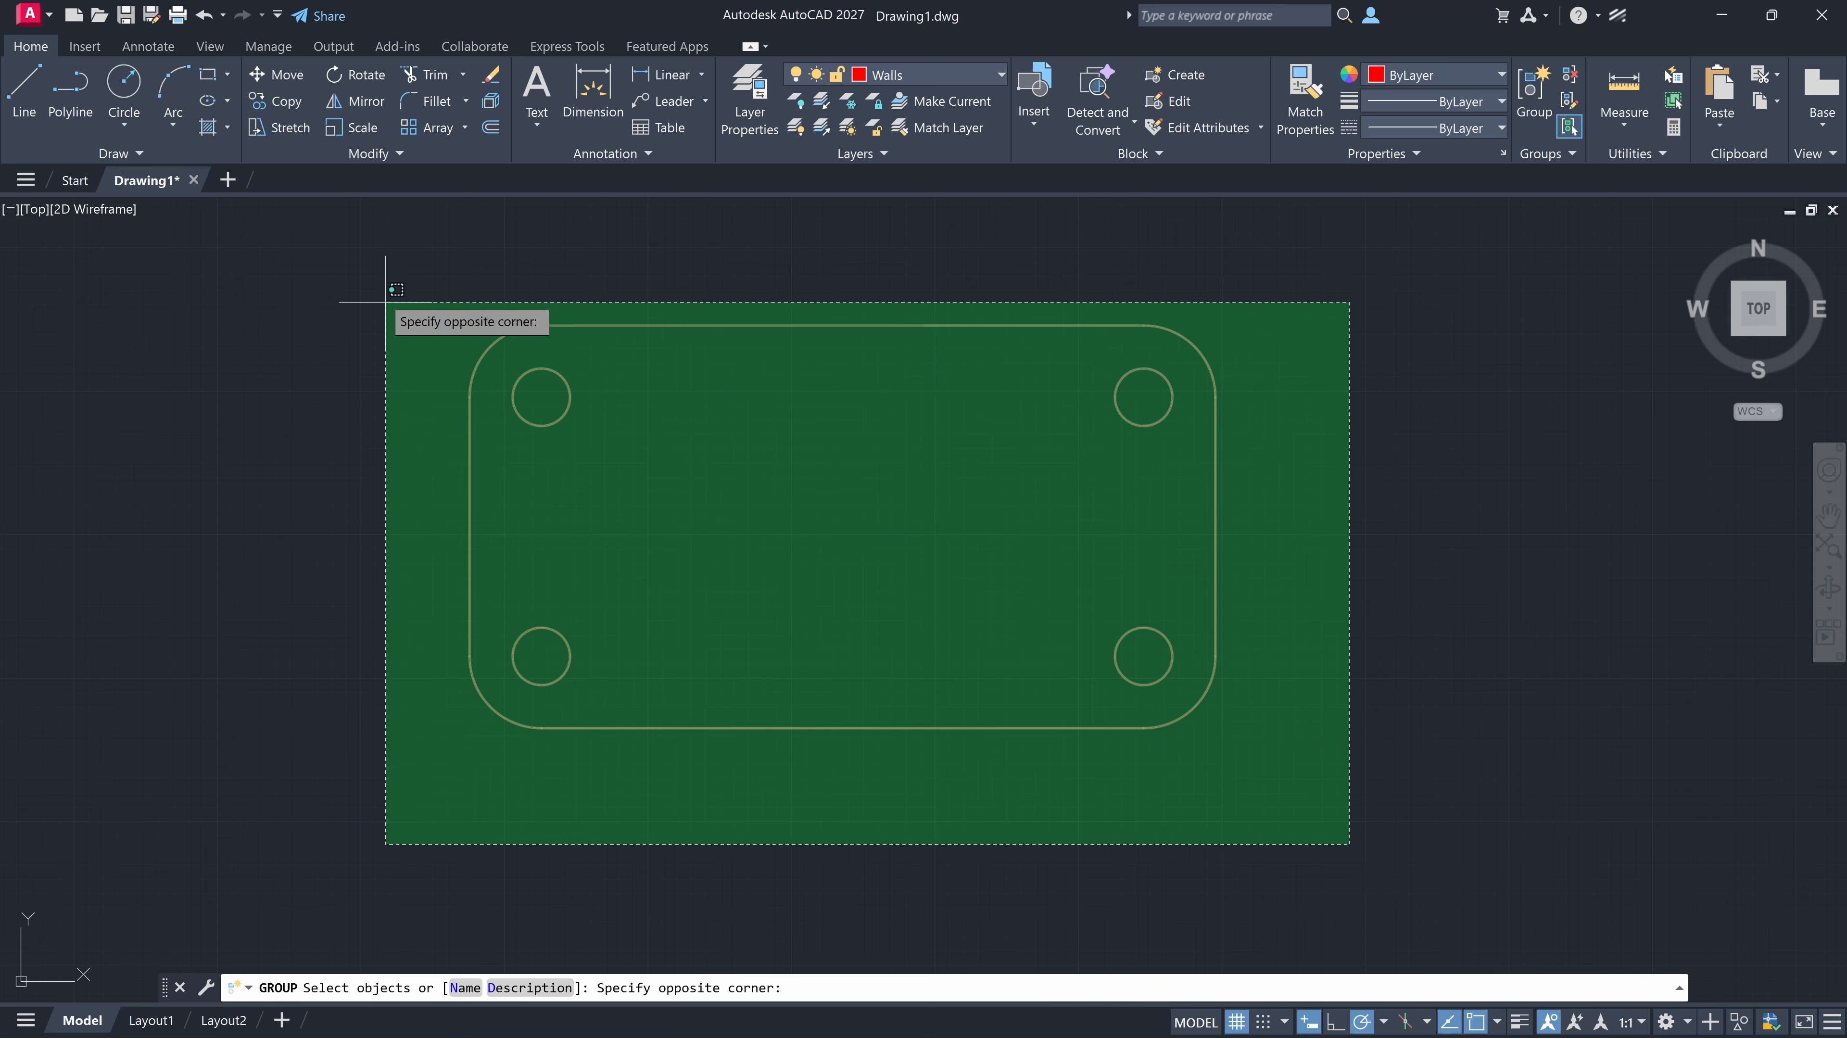
click(337, 254)
key(Return)
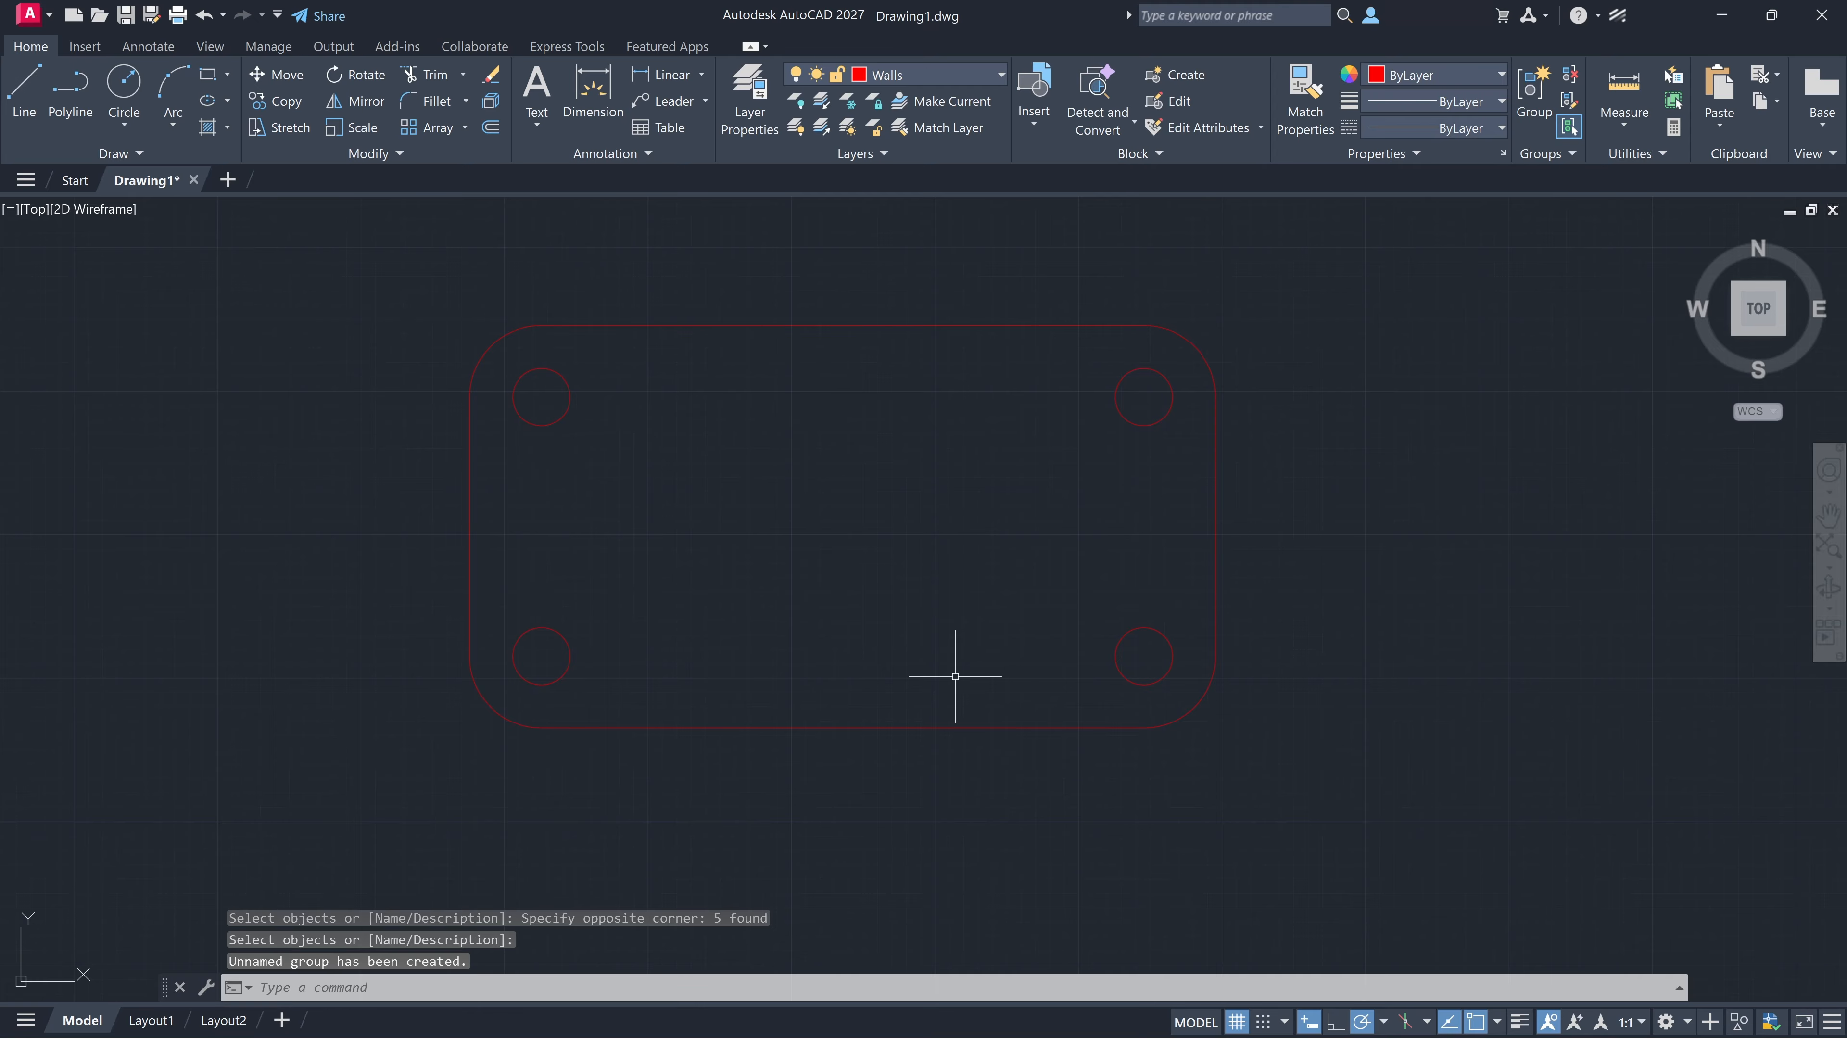
Move the grouped plate right and slightly upward, using the lower-right circle's centre as the base point
click(898, 728)
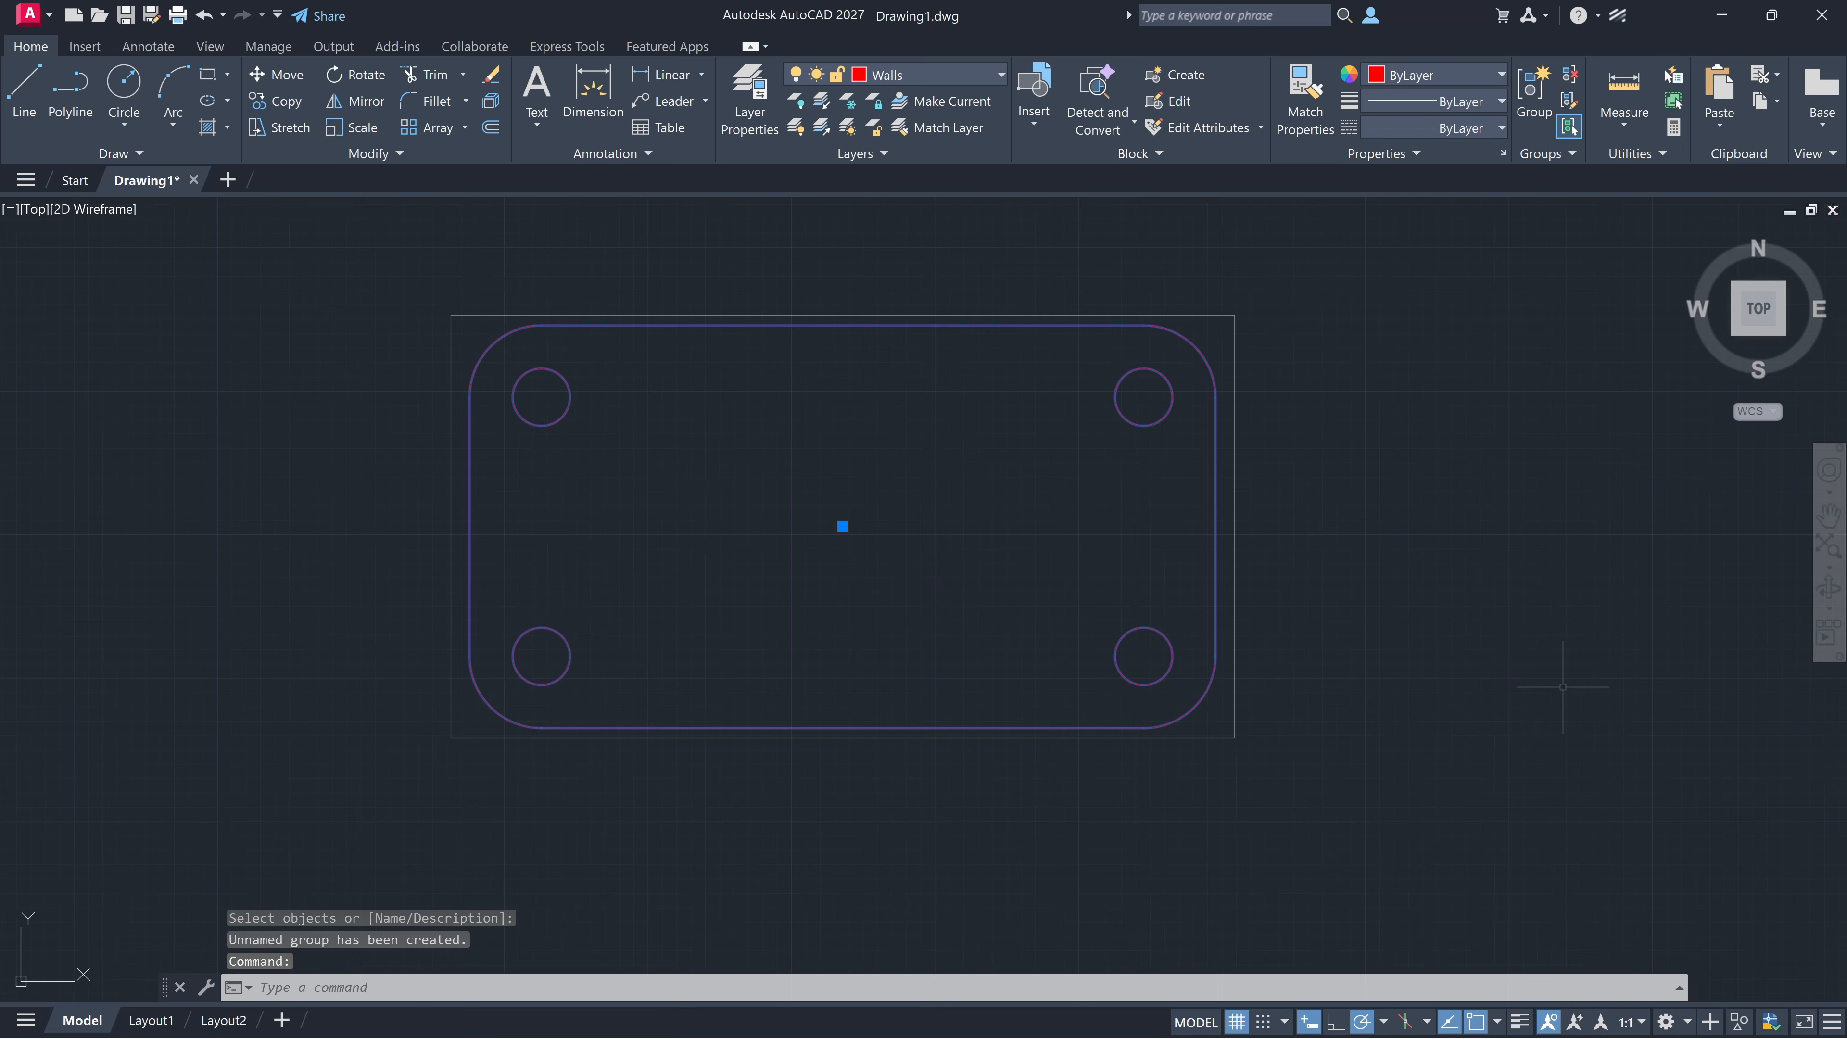
text(M)
key(Return)
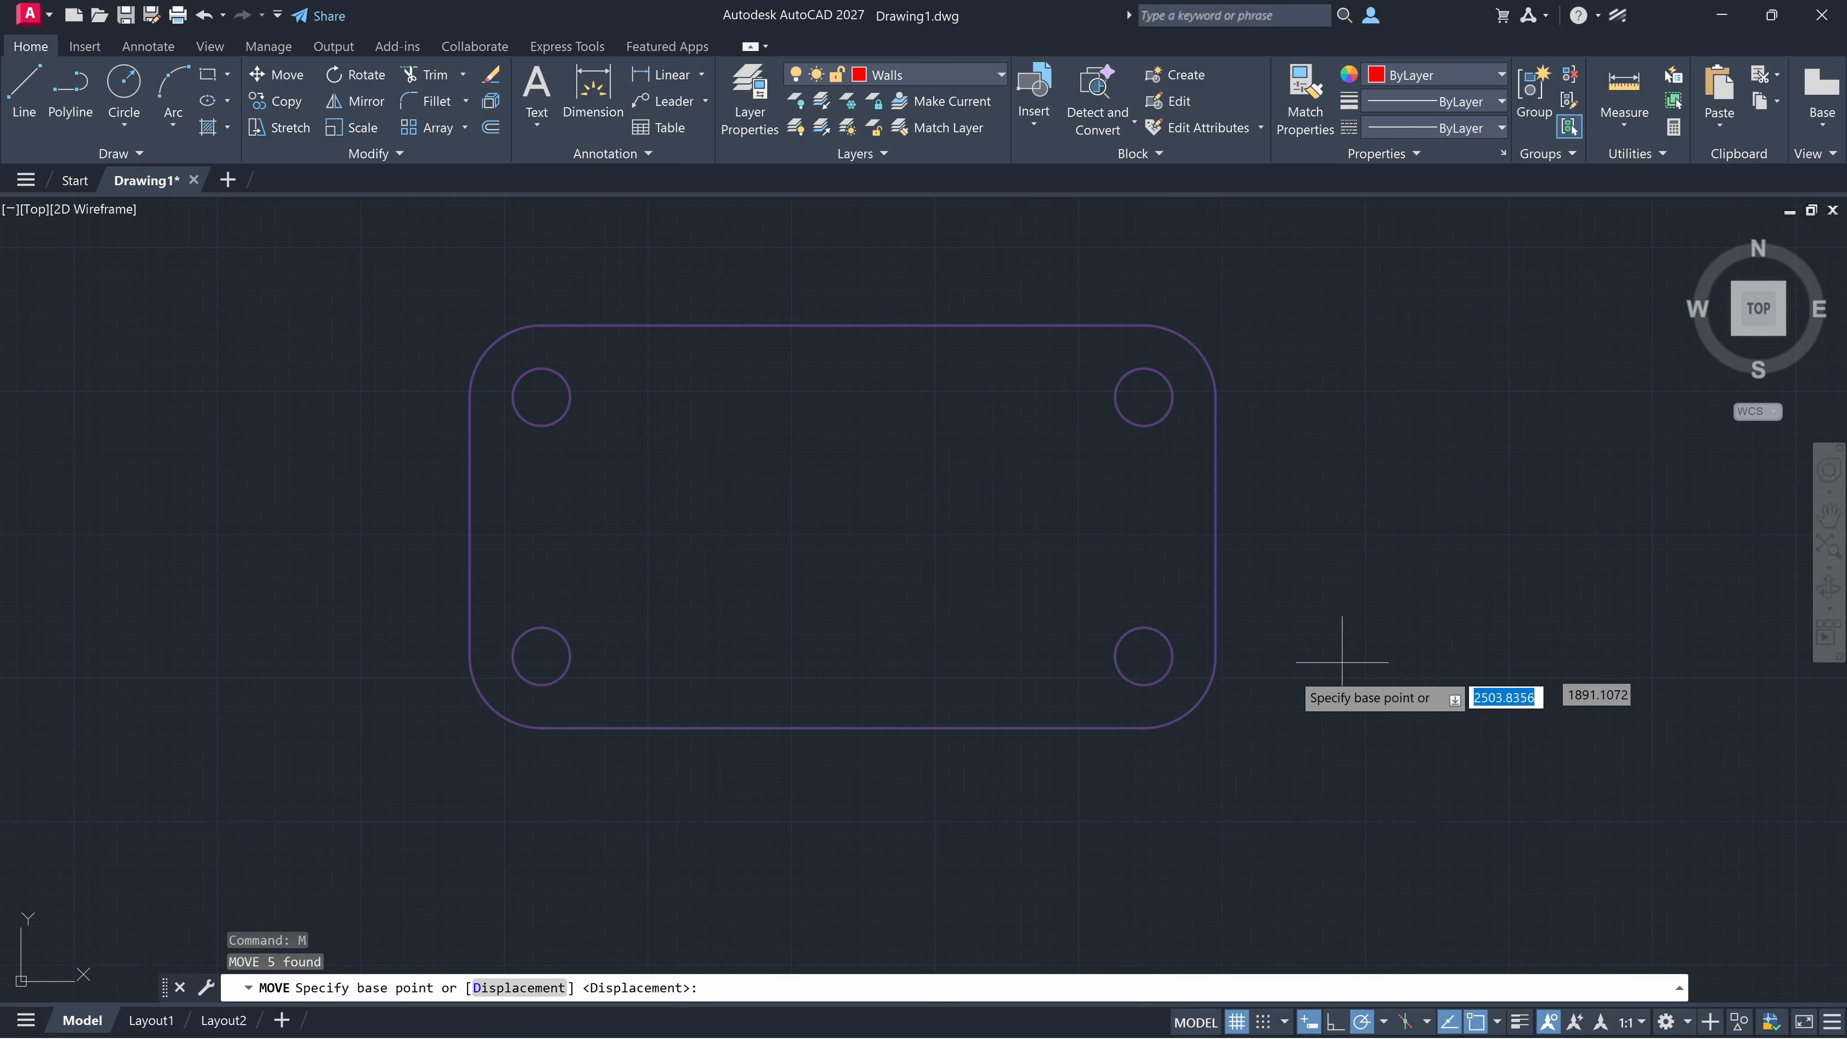
click(1143, 656)
click(1450, 584)
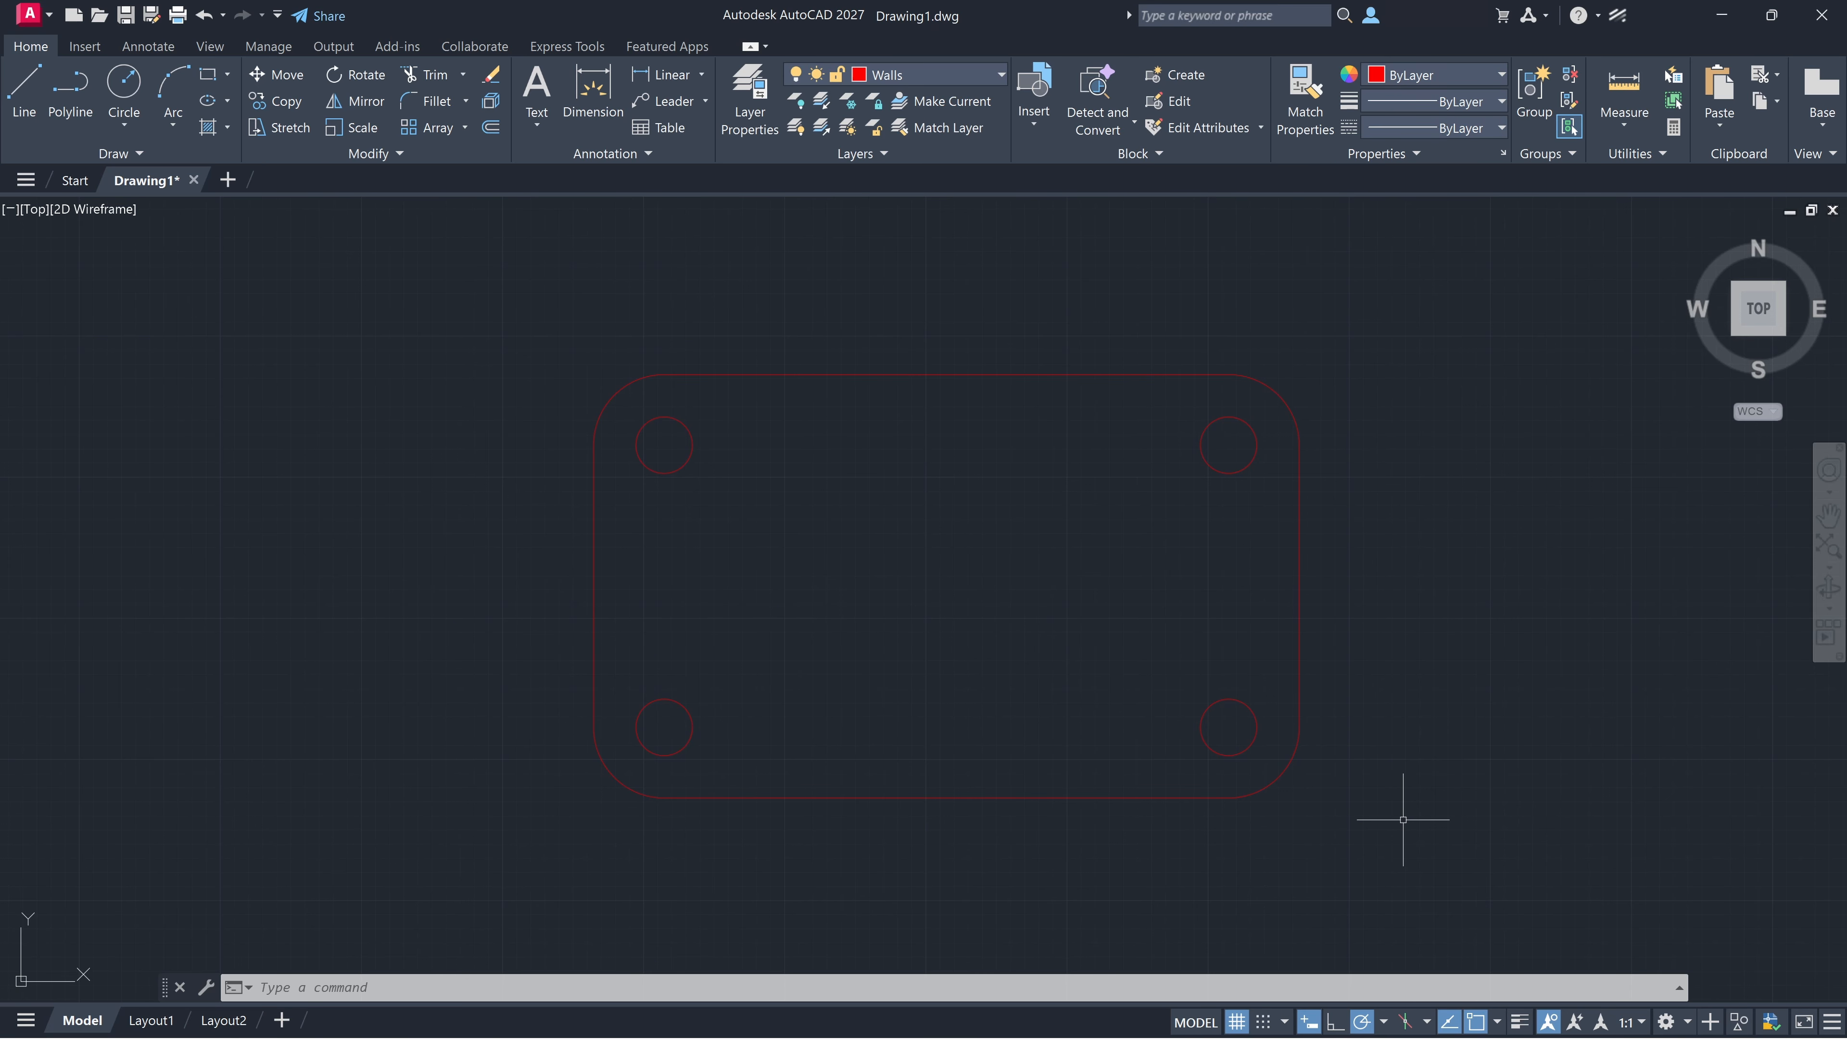
Move the plate group diagonally up and to the right, using the midpoint of its lower-left corner arc as base point
click(1198, 460)
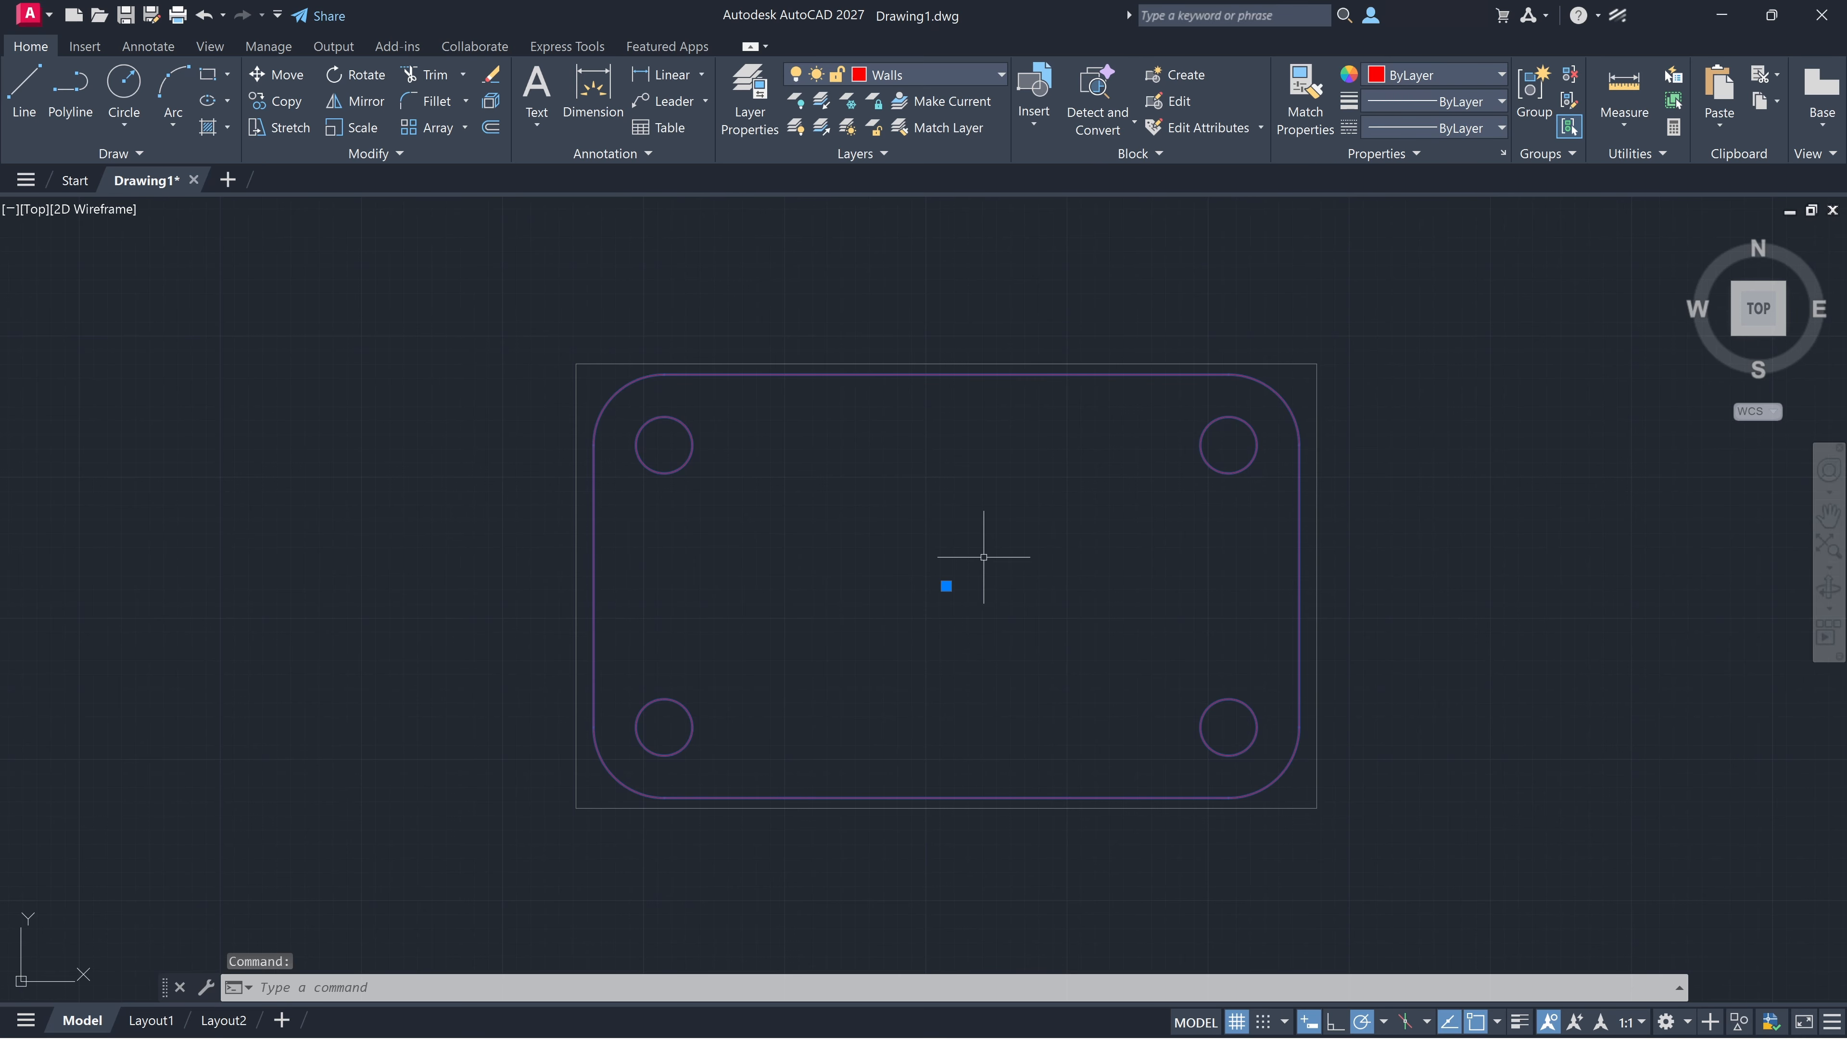
text(M)
key(Return)
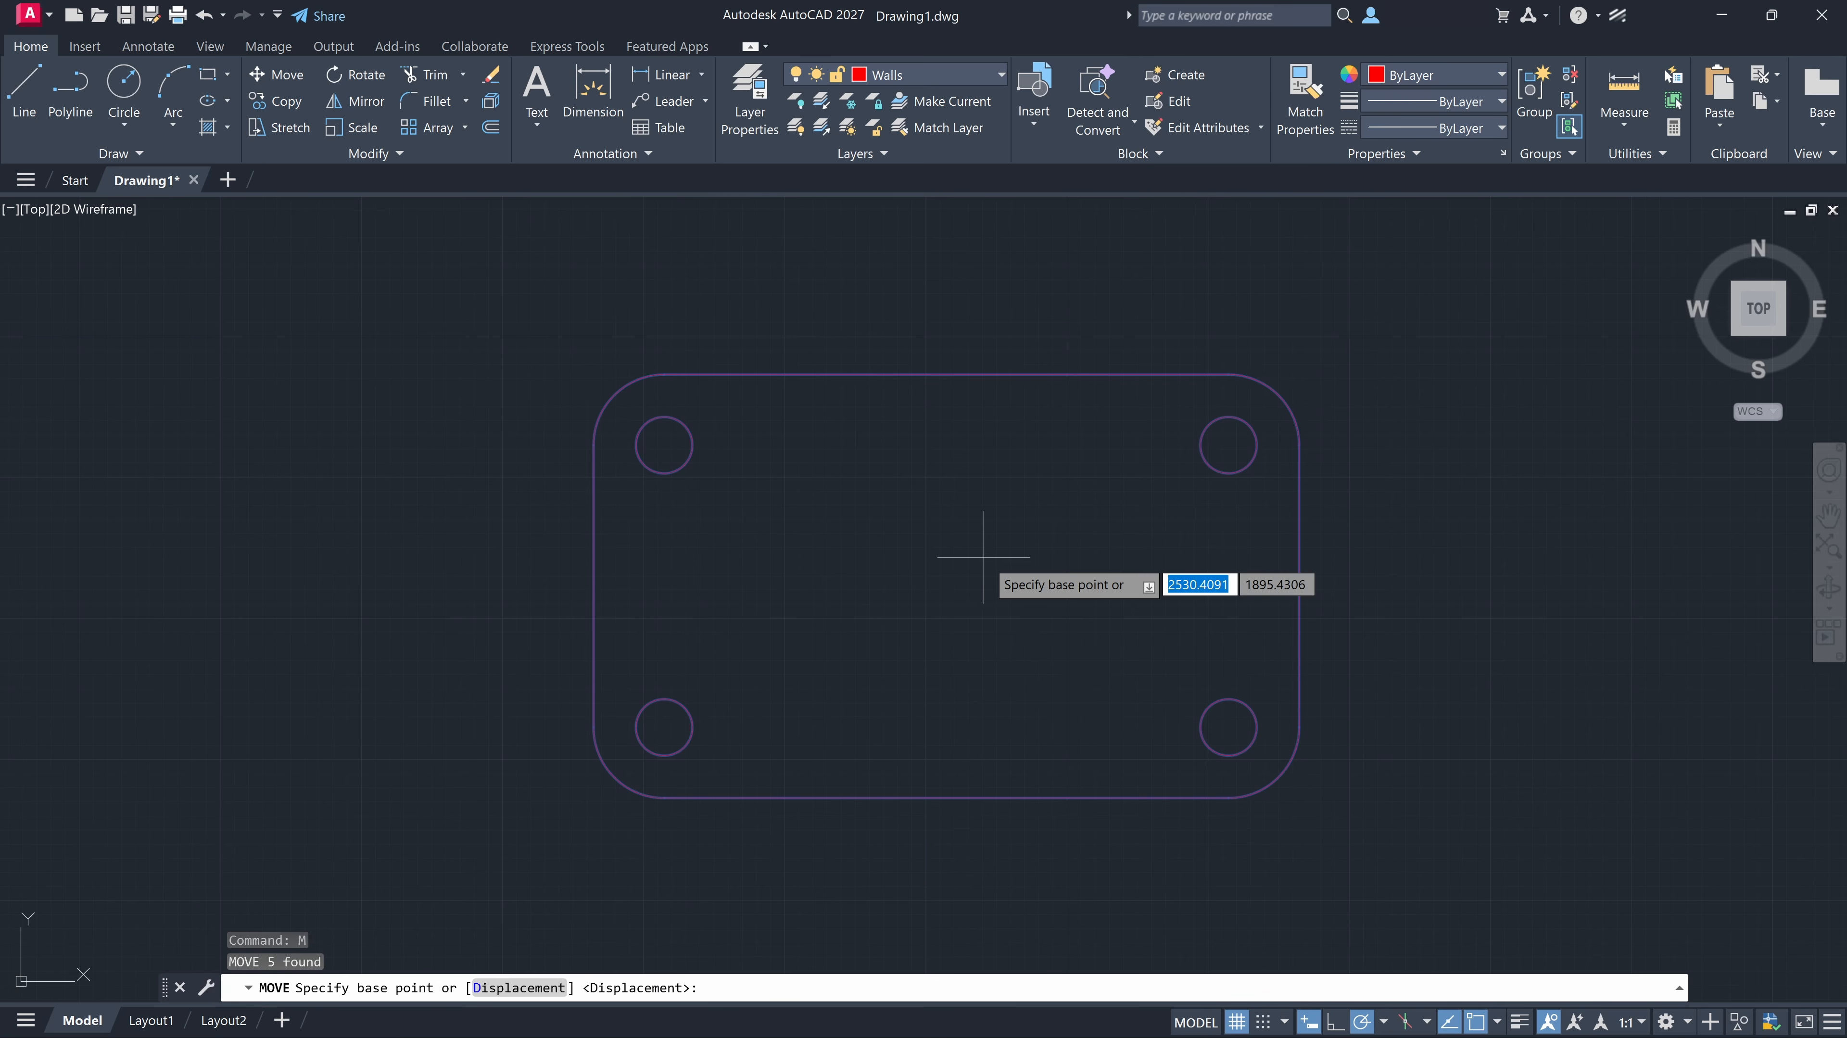
click(615, 778)
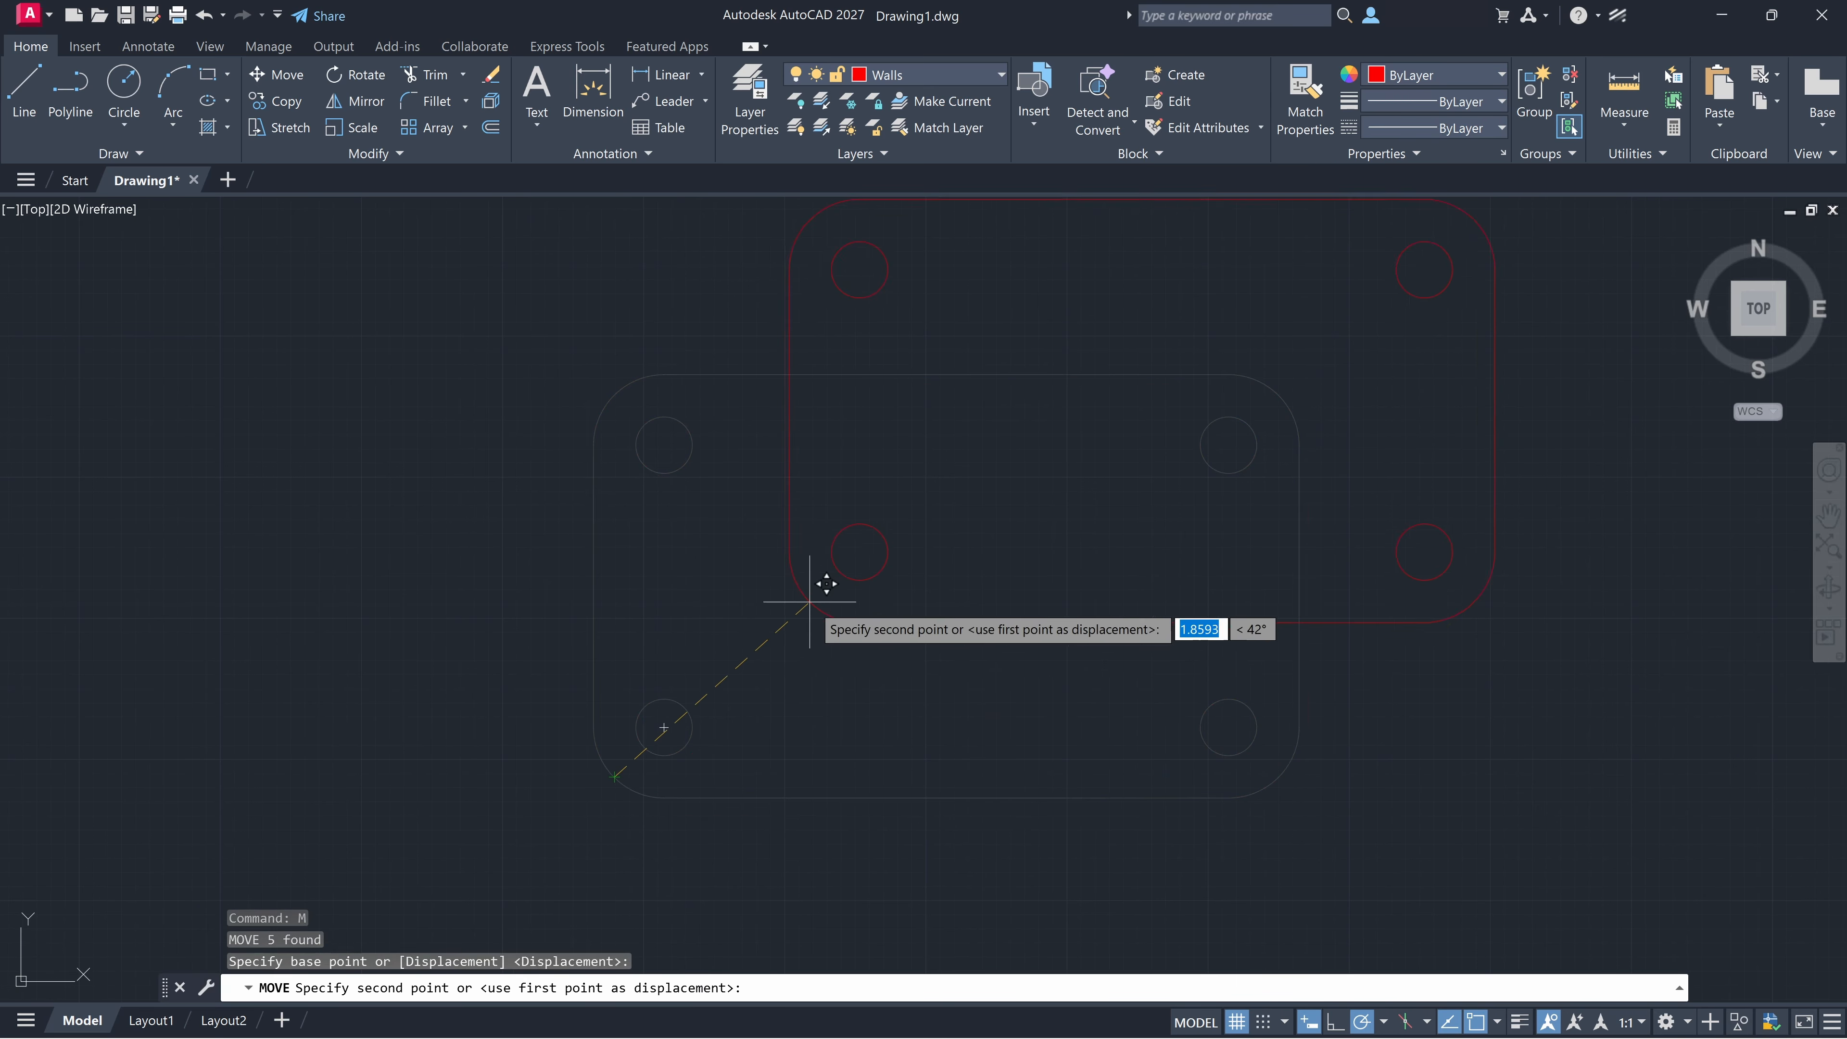
scroll(633, 687, down, 6)
click(1003, 582)
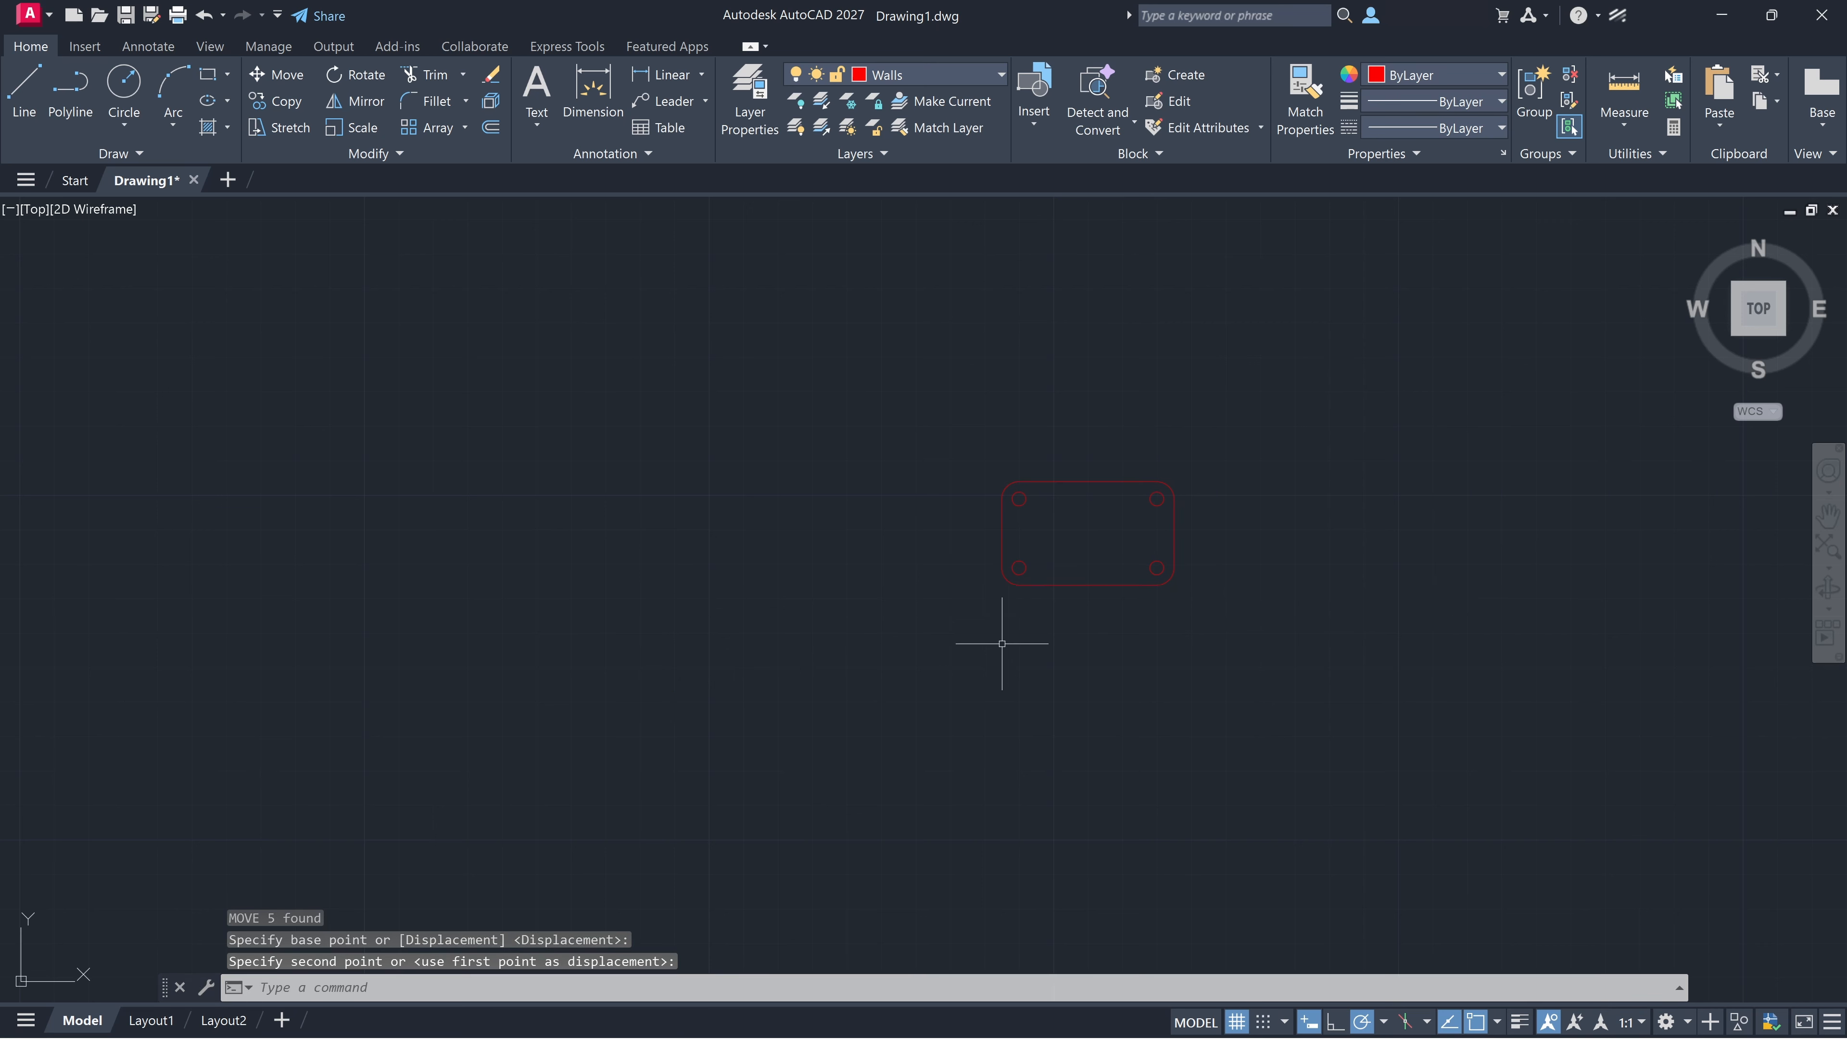
Copy the plate group about 6.09 units horizontally to the right, using the lower-right circle's centre as base point
scroll(1130, 551, up, 2)
middle_drag(1129, 551, 928, 576)
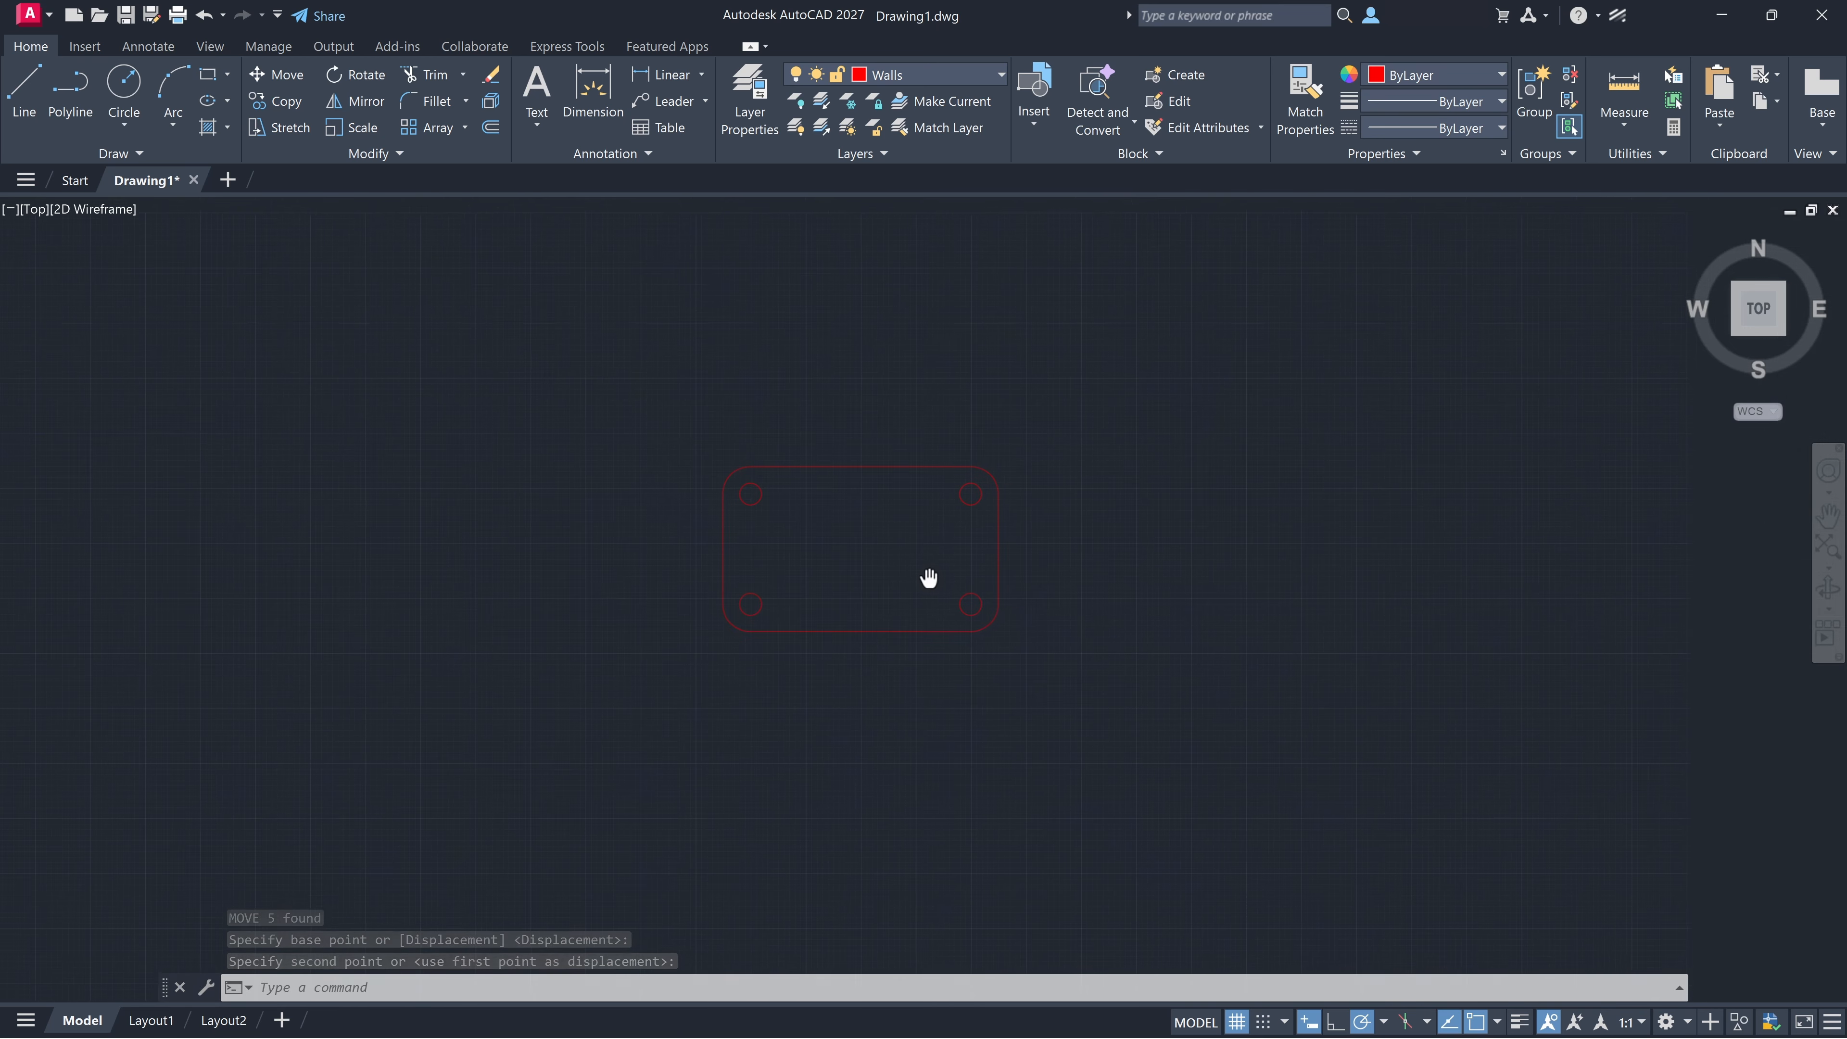
scroll(929, 580, up, 2)
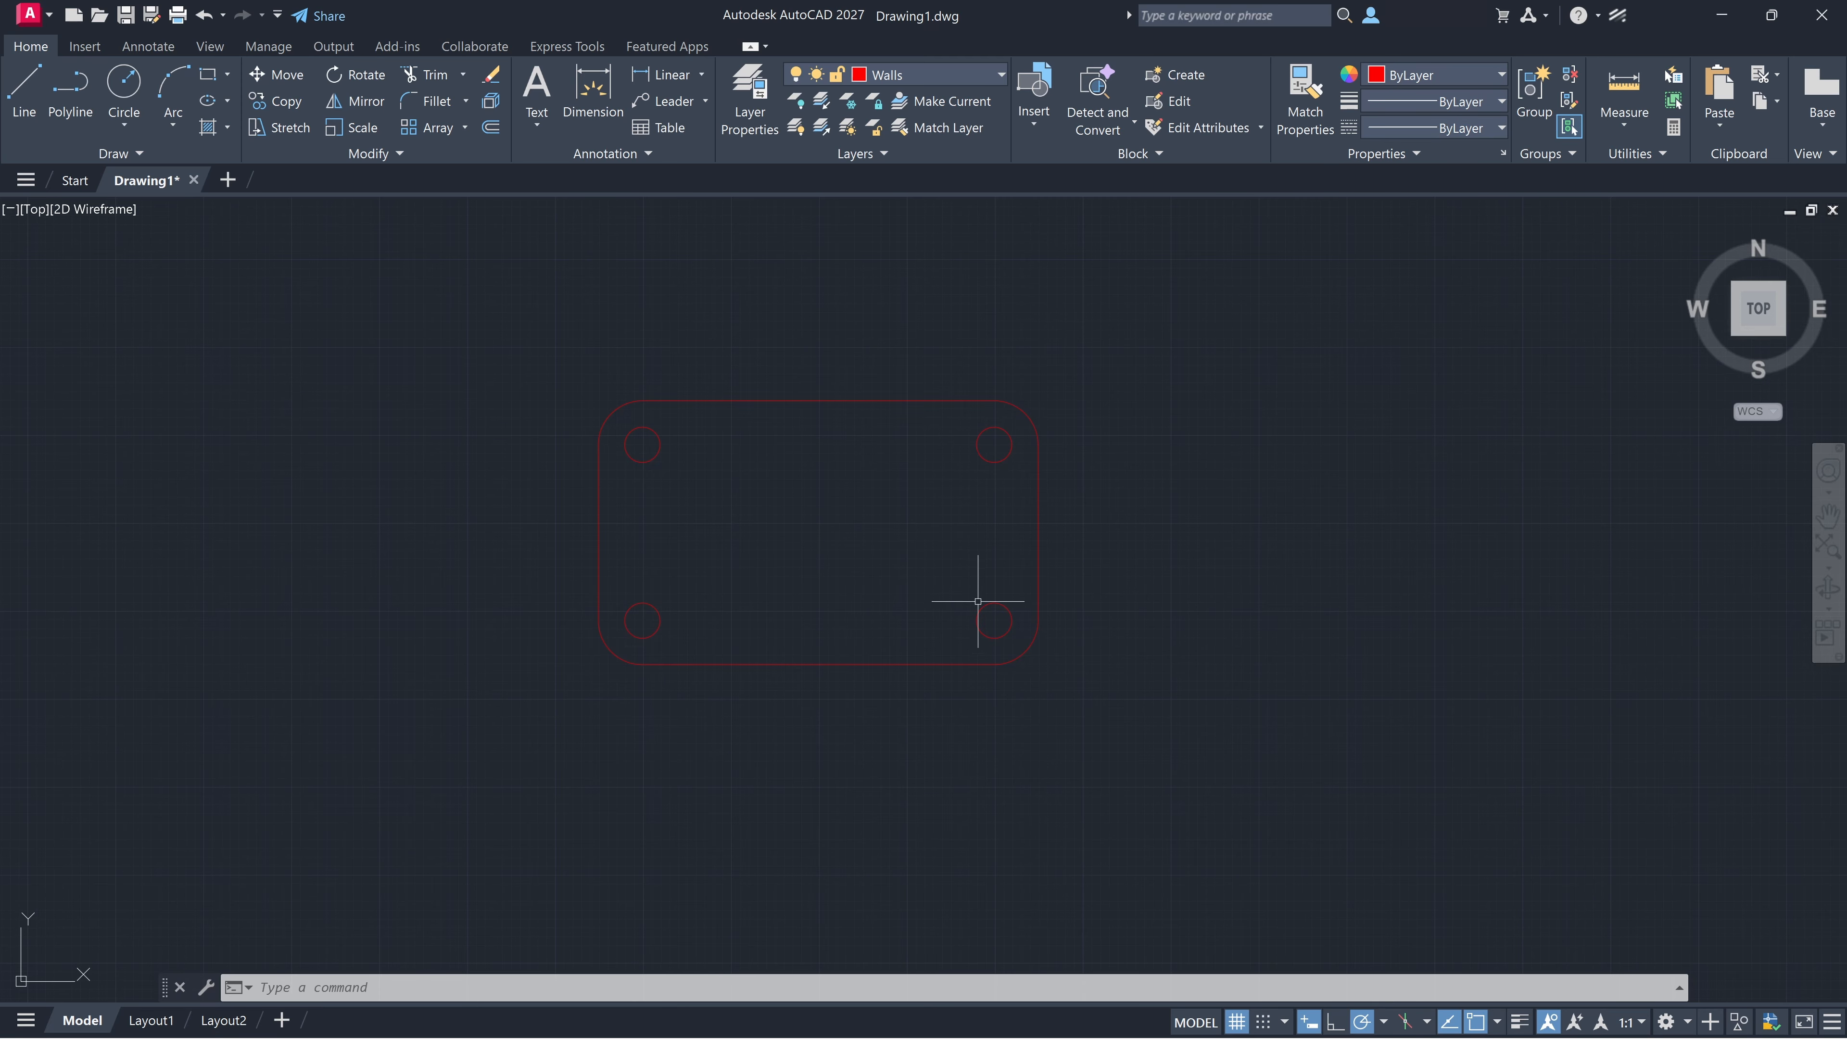
click(996, 605)
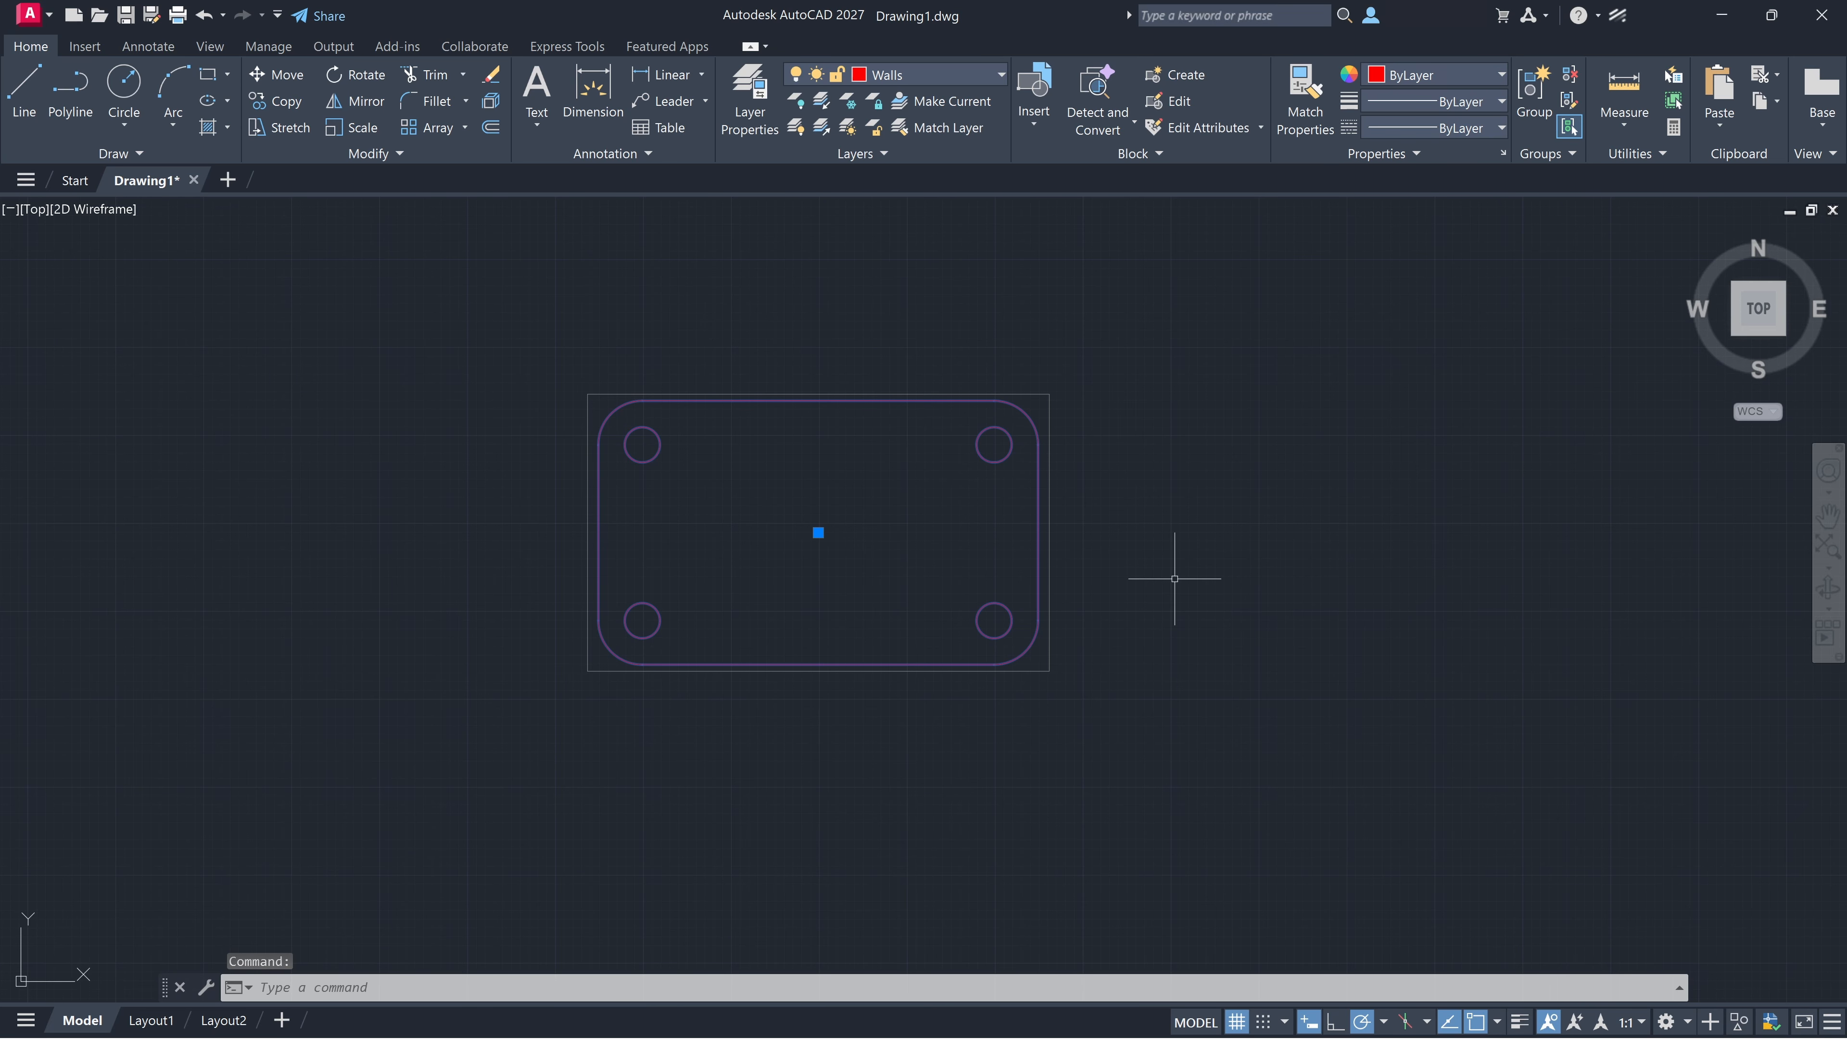
text(CO)
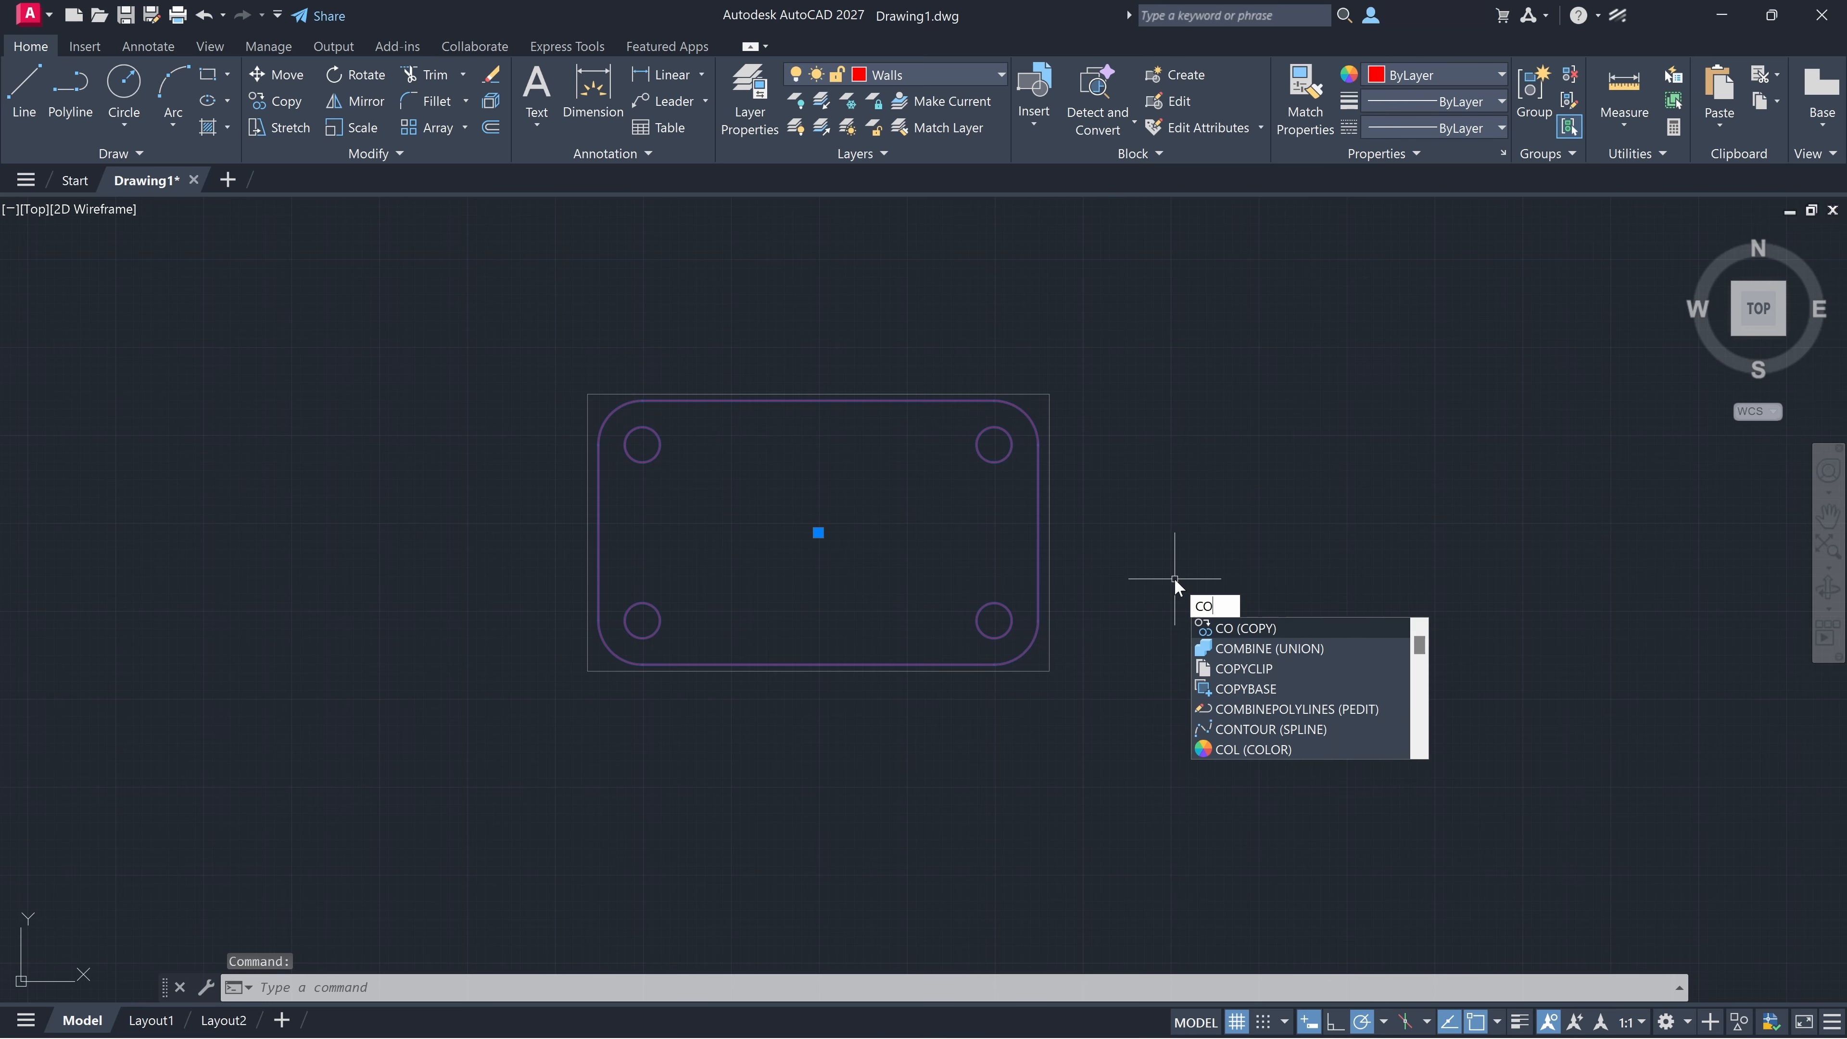
key(Return)
click(994, 620)
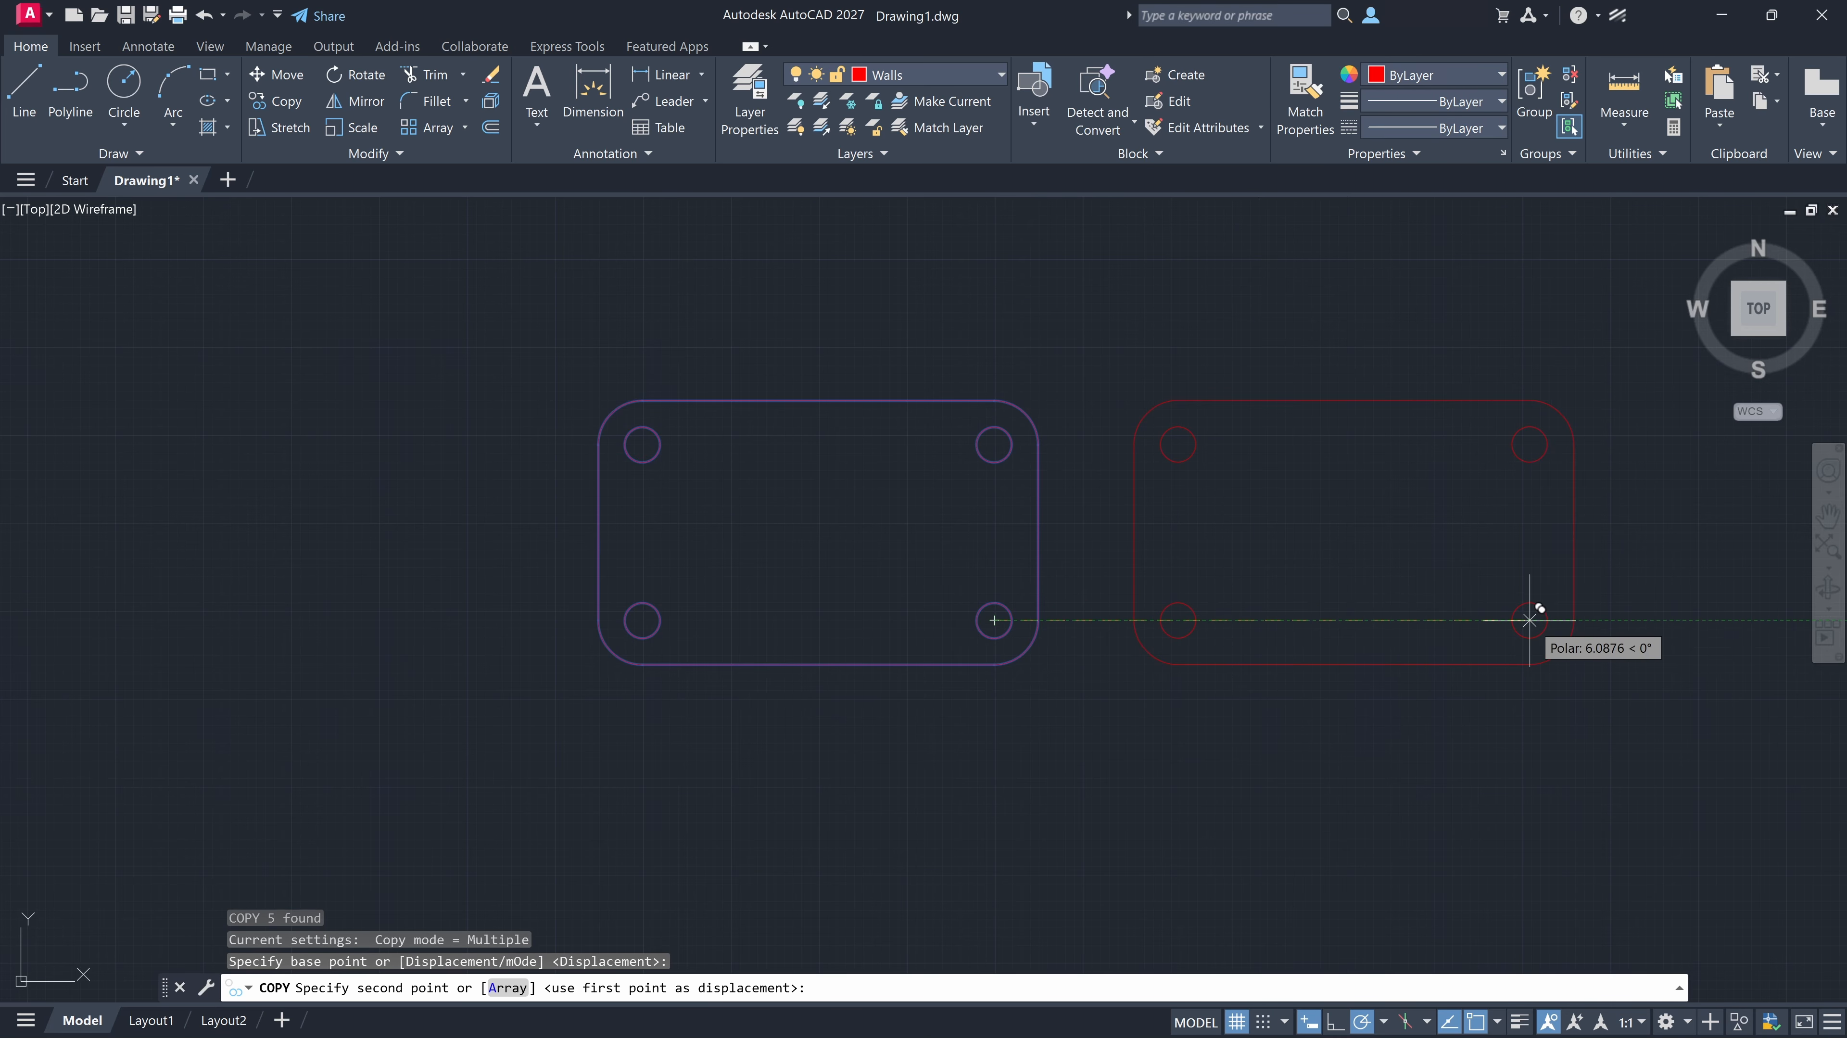
click(1529, 620)
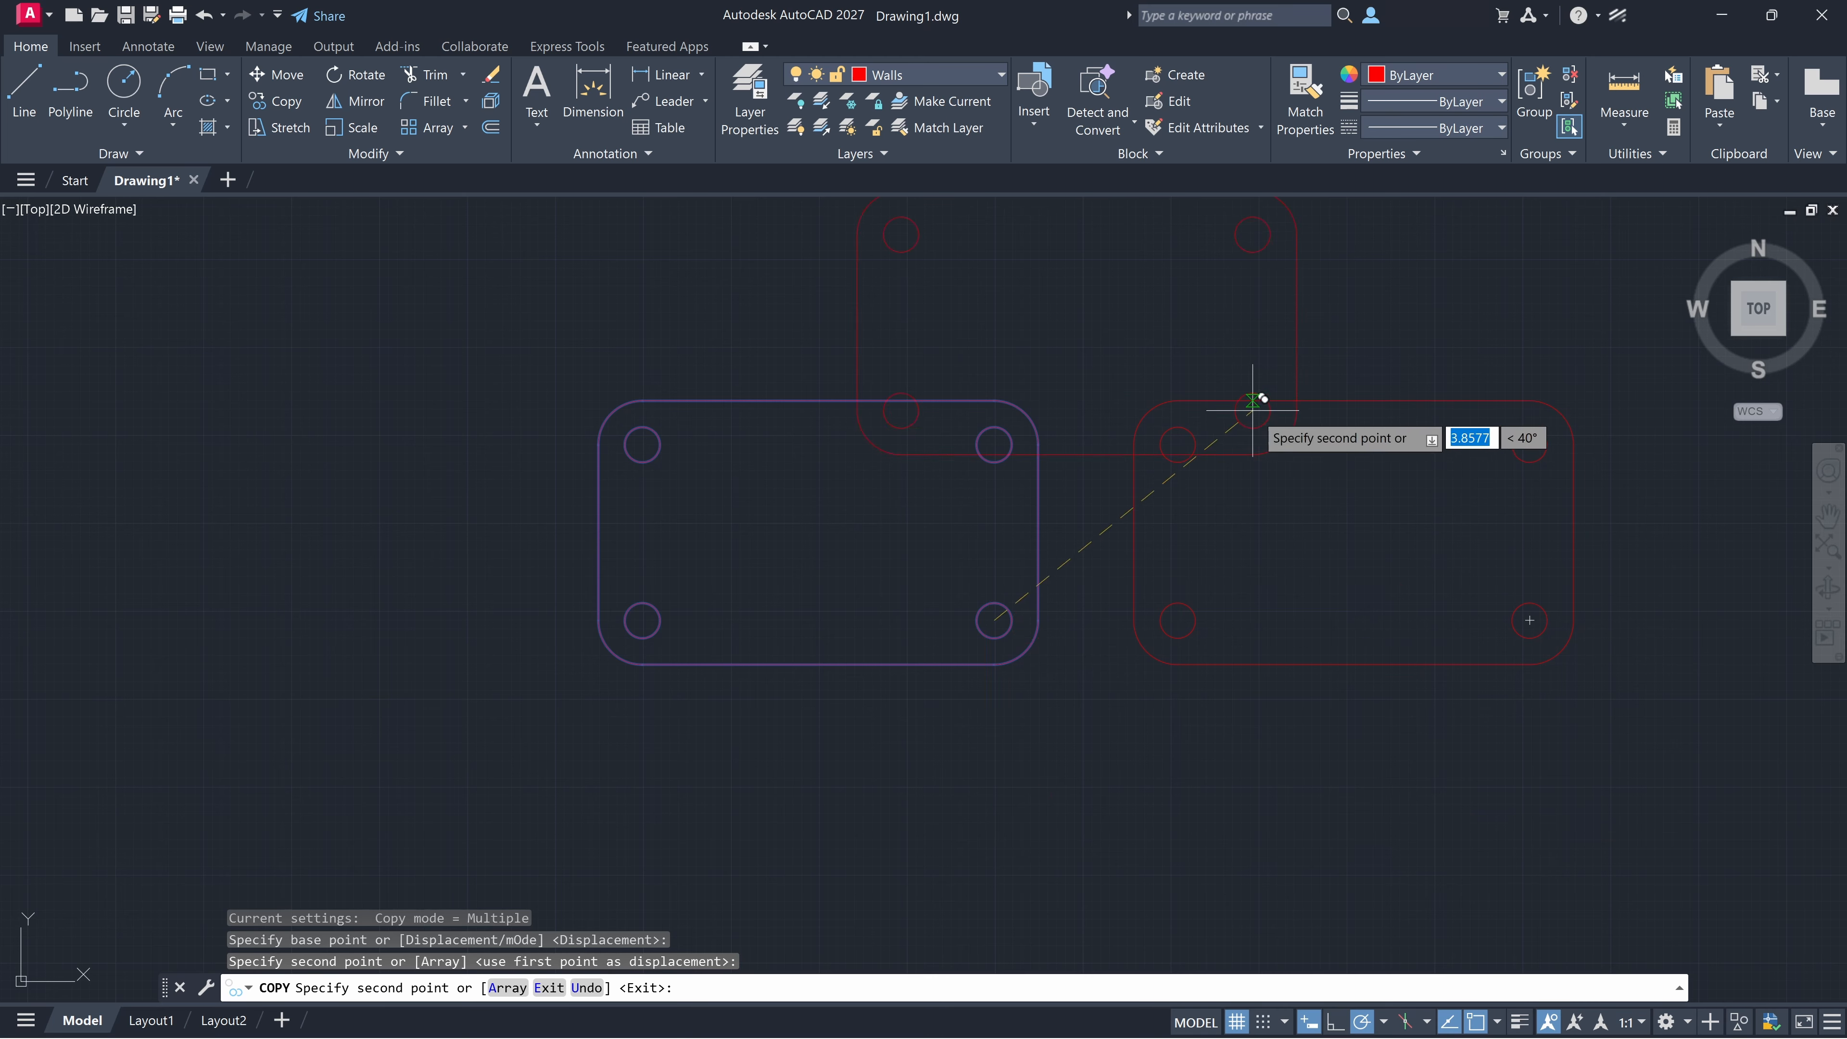
scroll(1162, 685, down, 4)
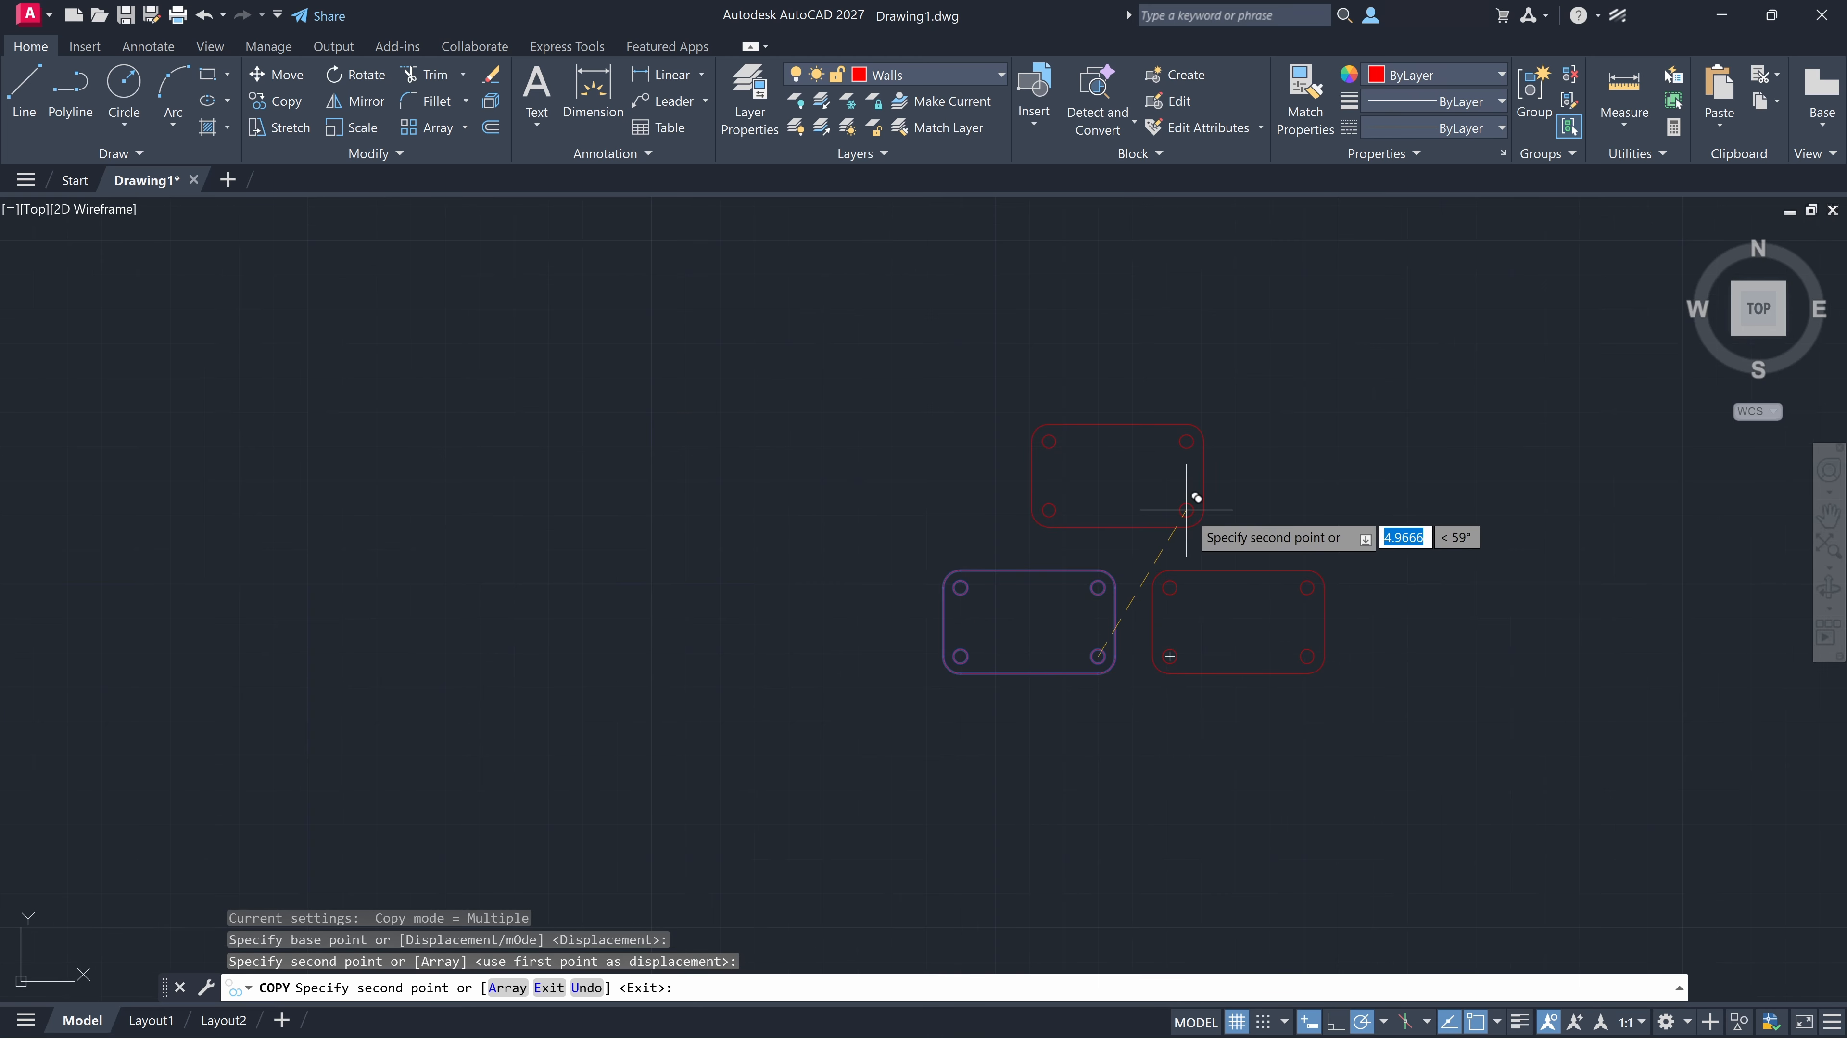
key(Escape)
Ungroup the copied plate on the right with the UNGROUP command
scroll(1265, 635, up, 4)
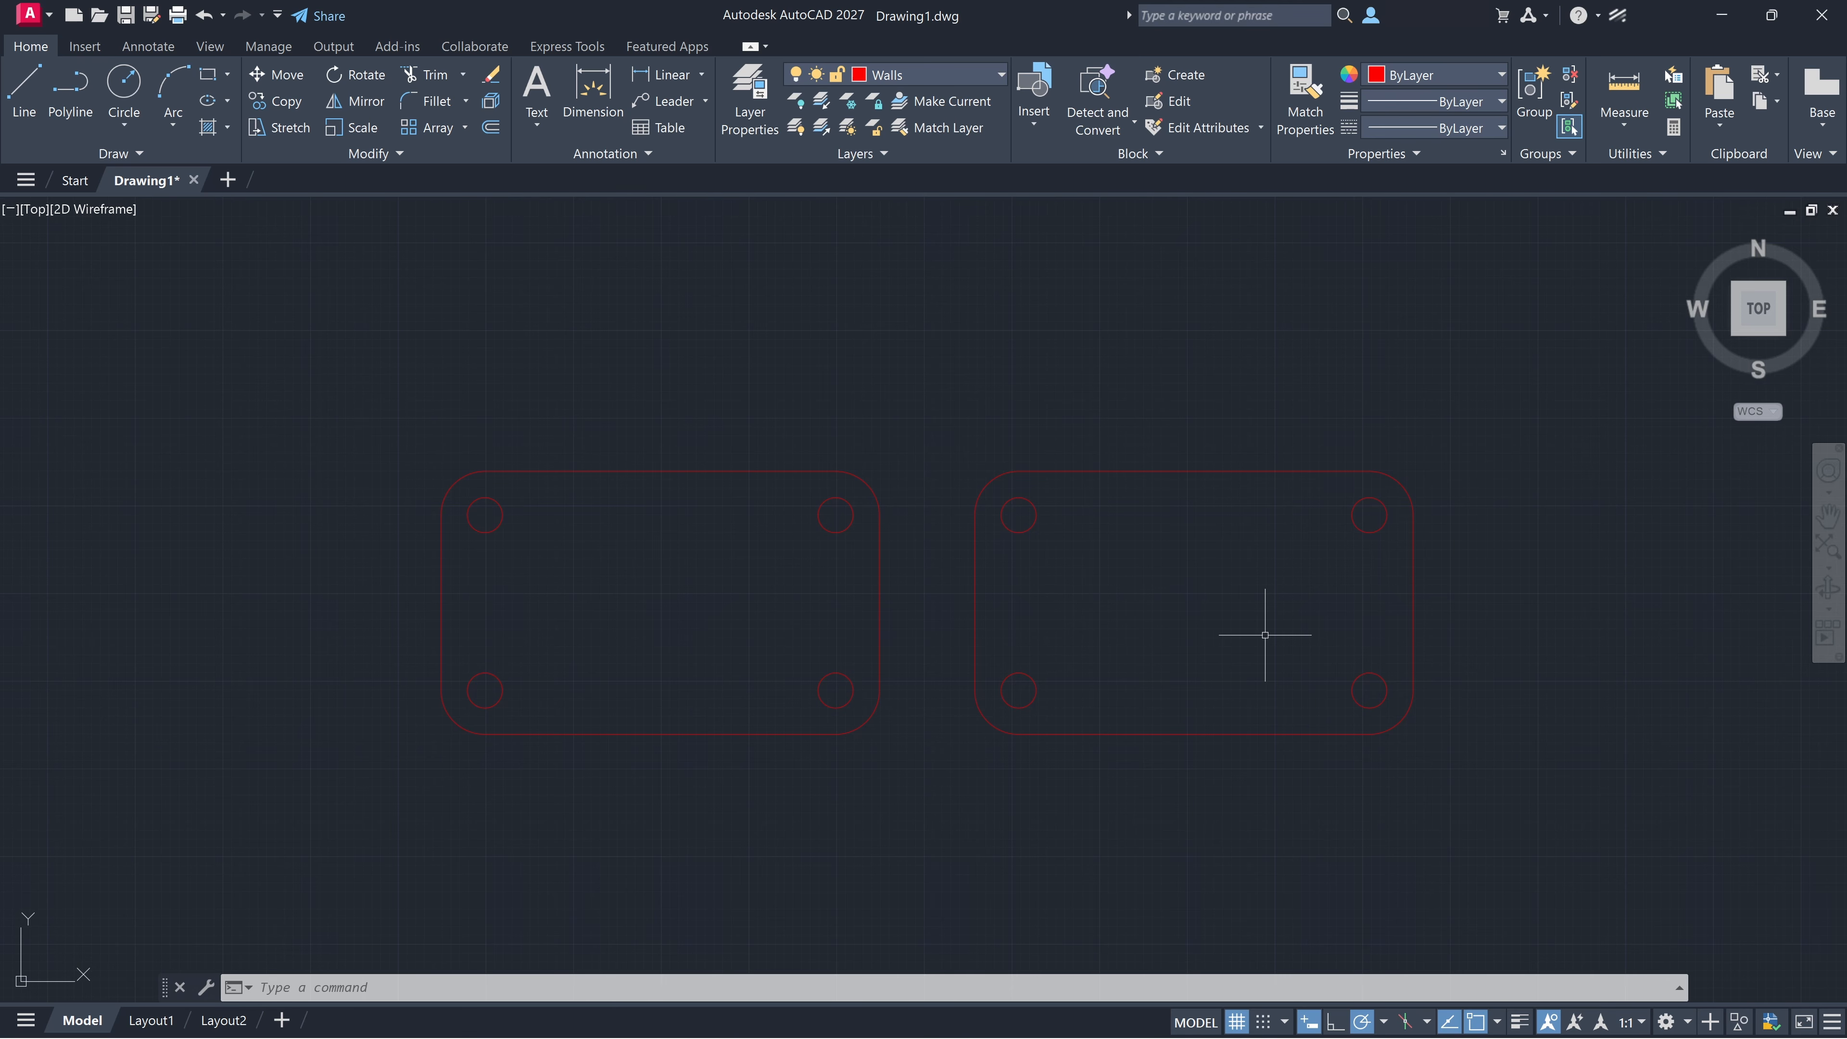
click(1268, 733)
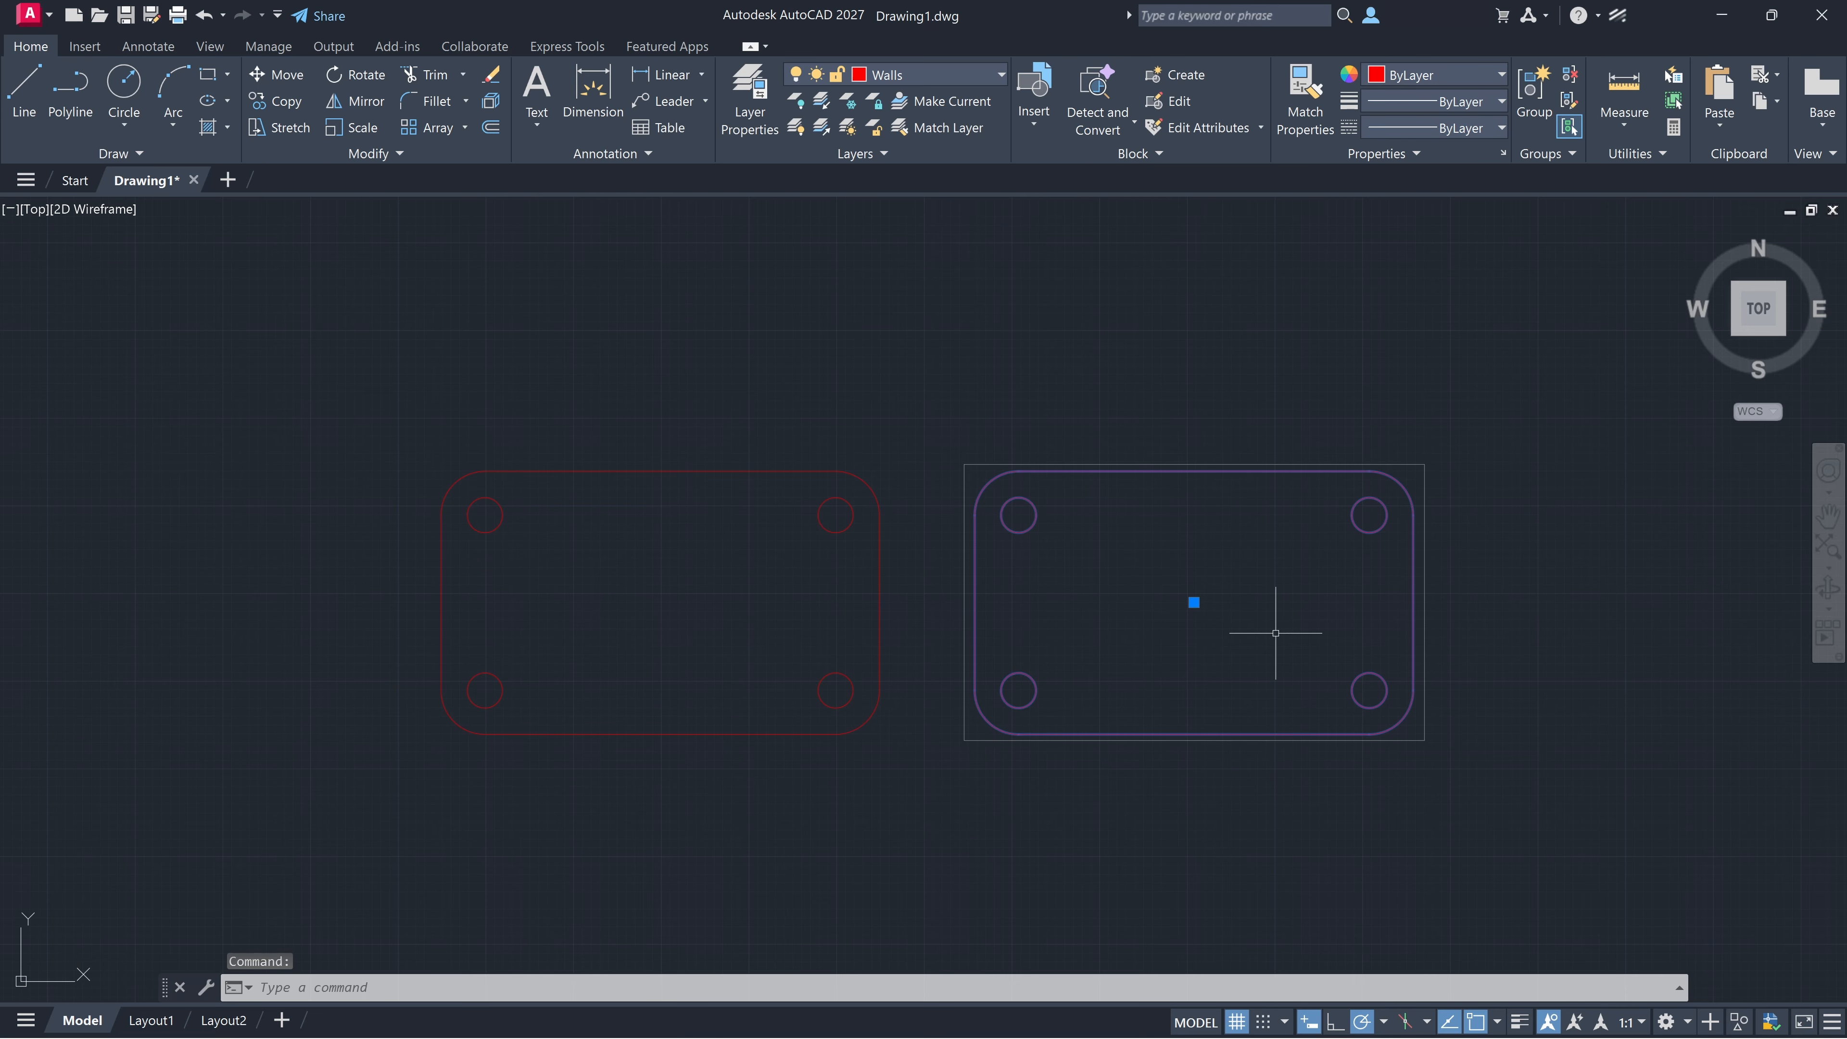
text(UNGROu)
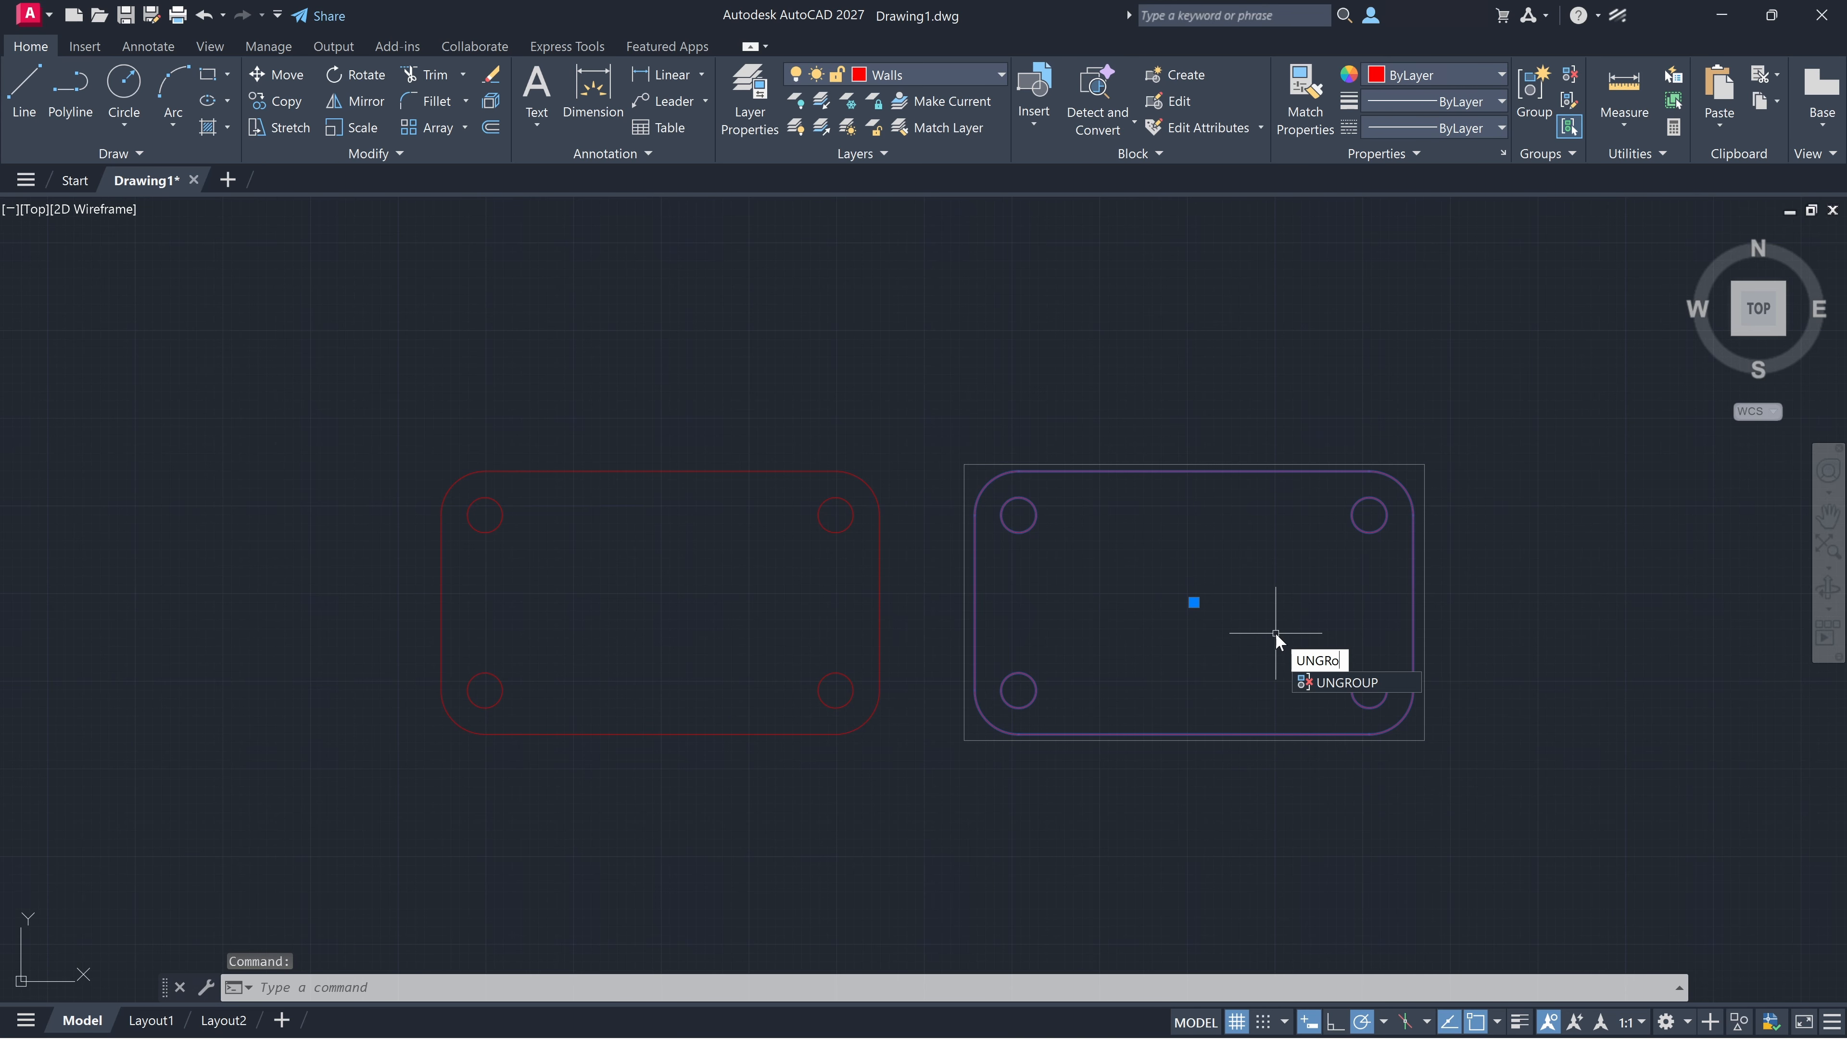
text(p)
key(Return)
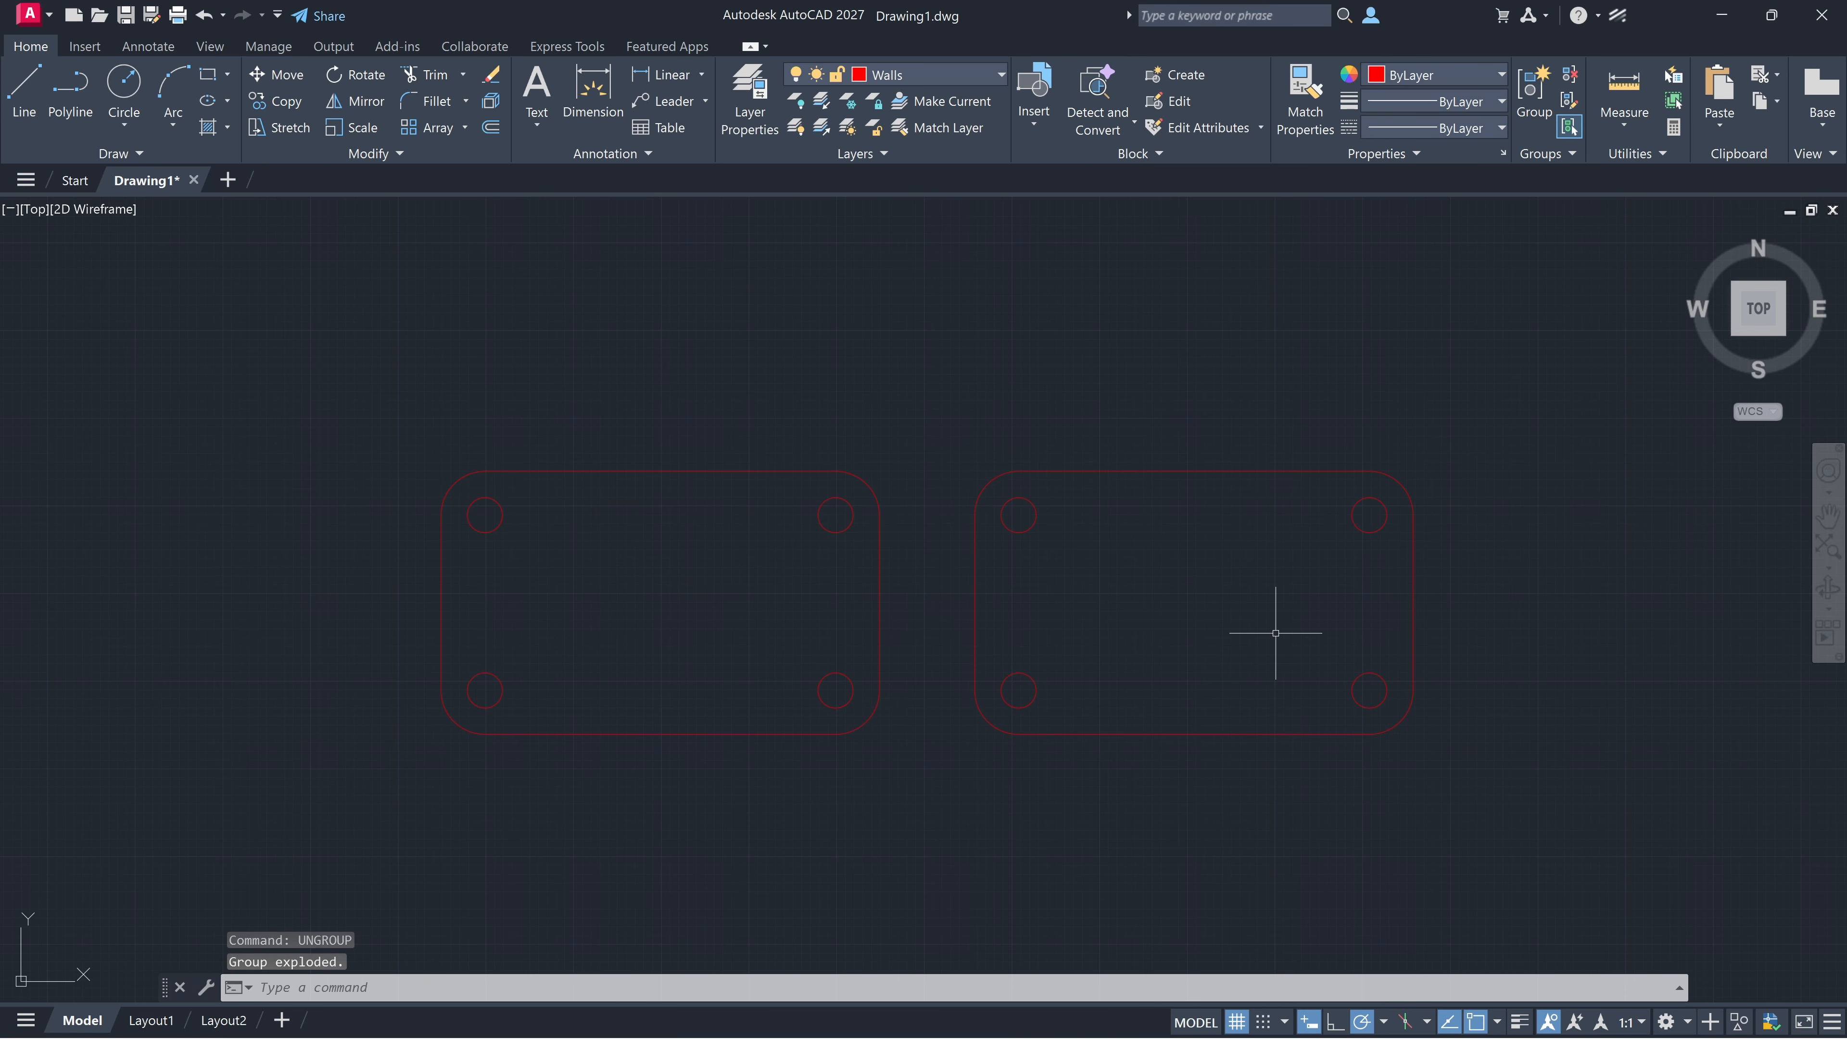
Check that the ungrouped plate's upper-left circle, outline and lower-right circle can be selected individually, clearing the selection each time
click(1011, 529)
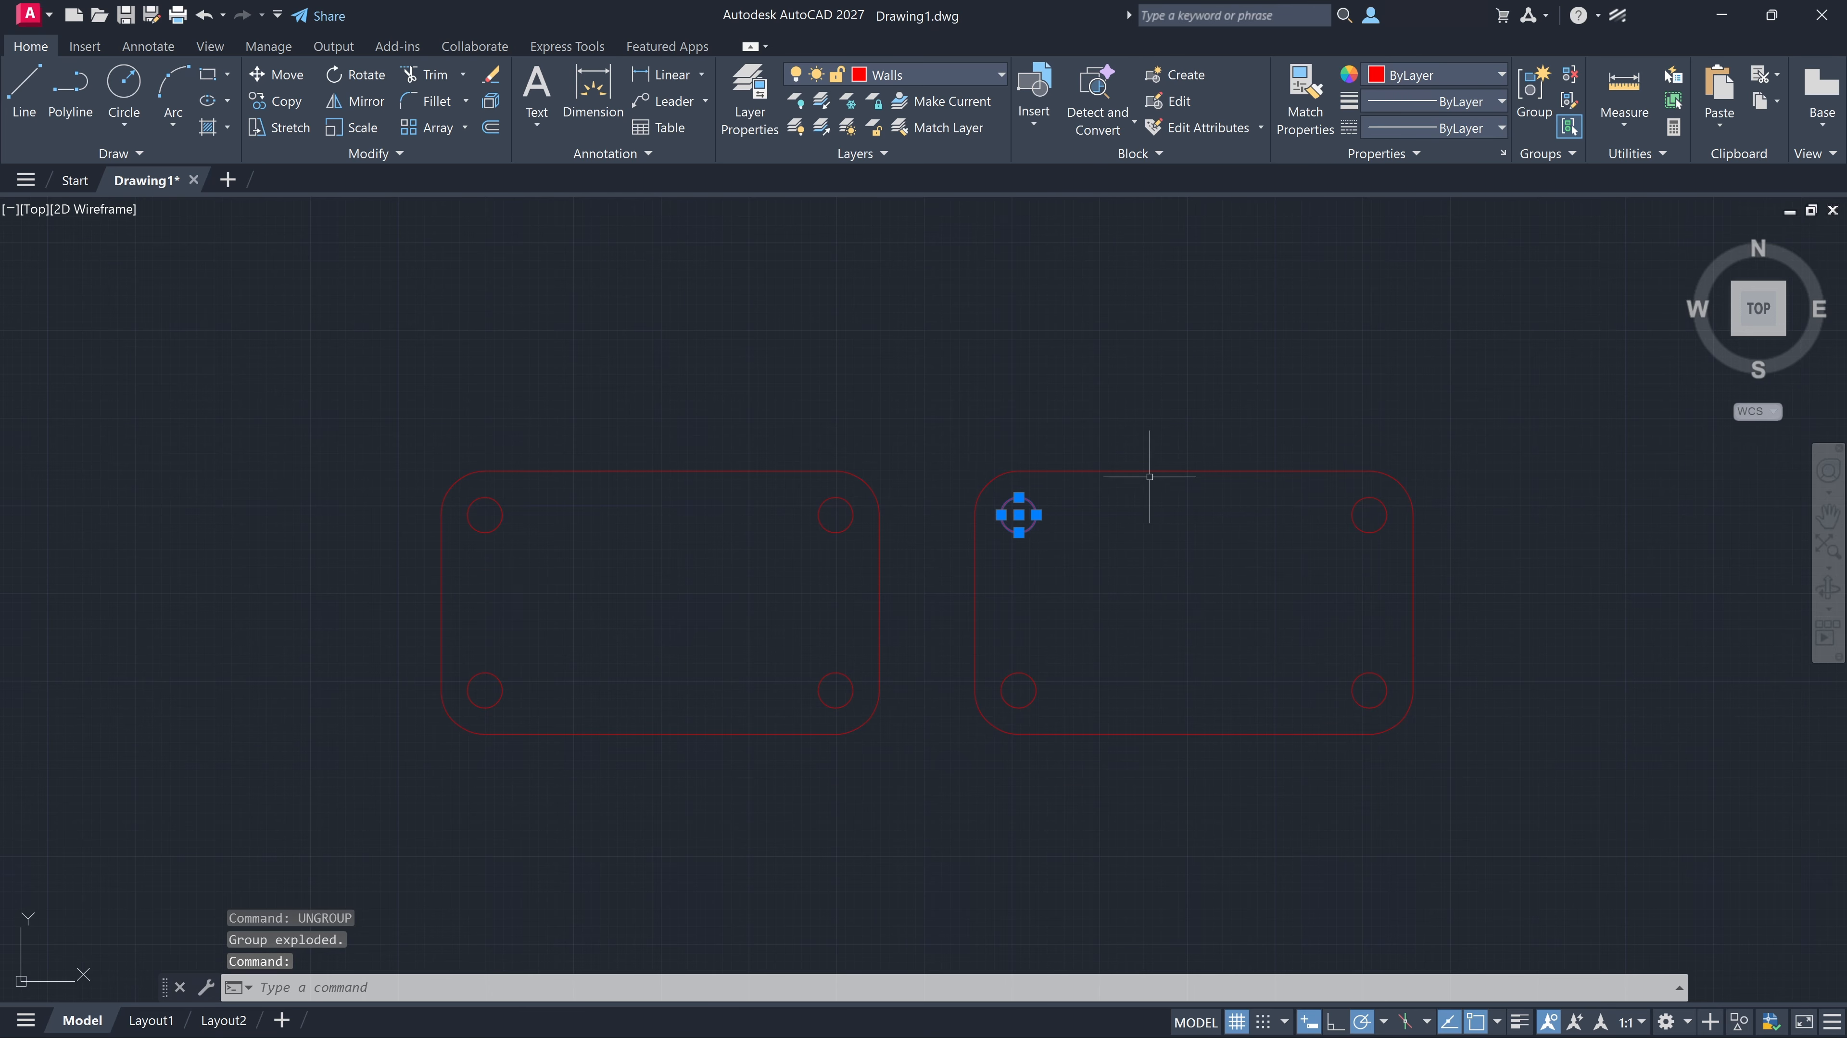
click(1166, 474)
key(Escape)
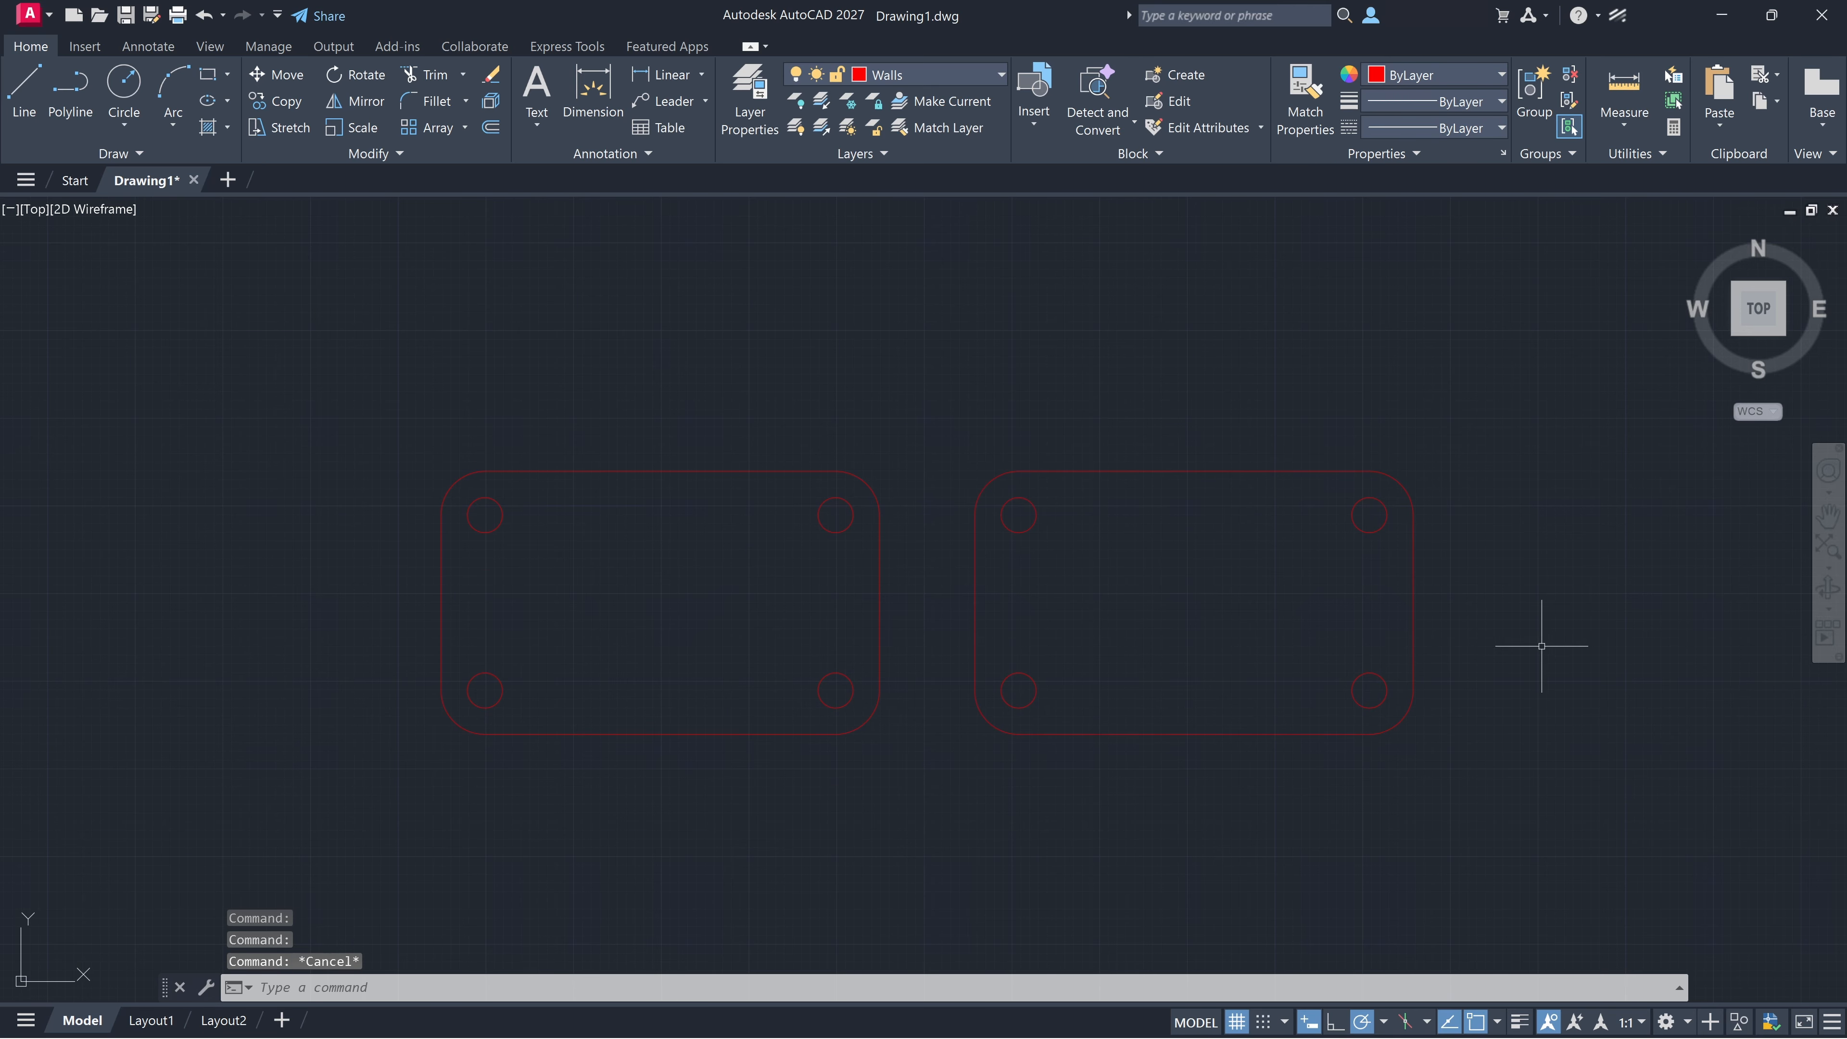
click(1372, 674)
key(Escape)
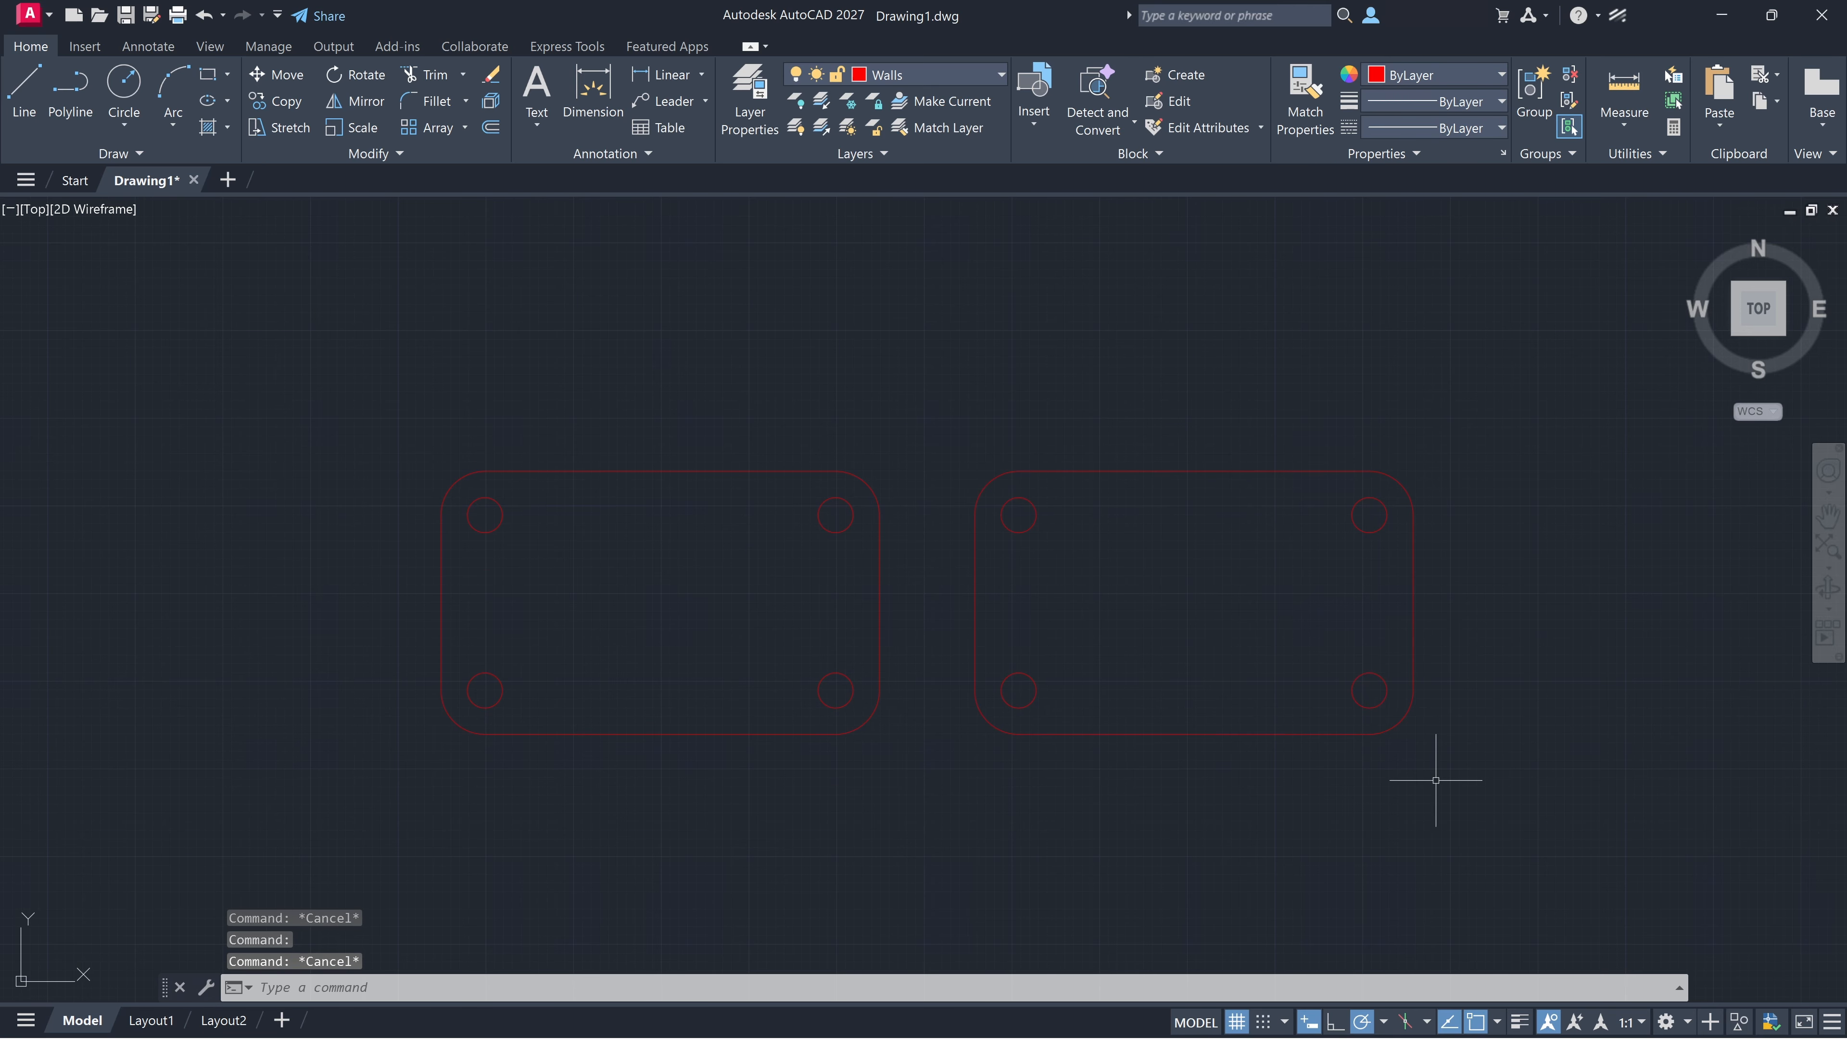